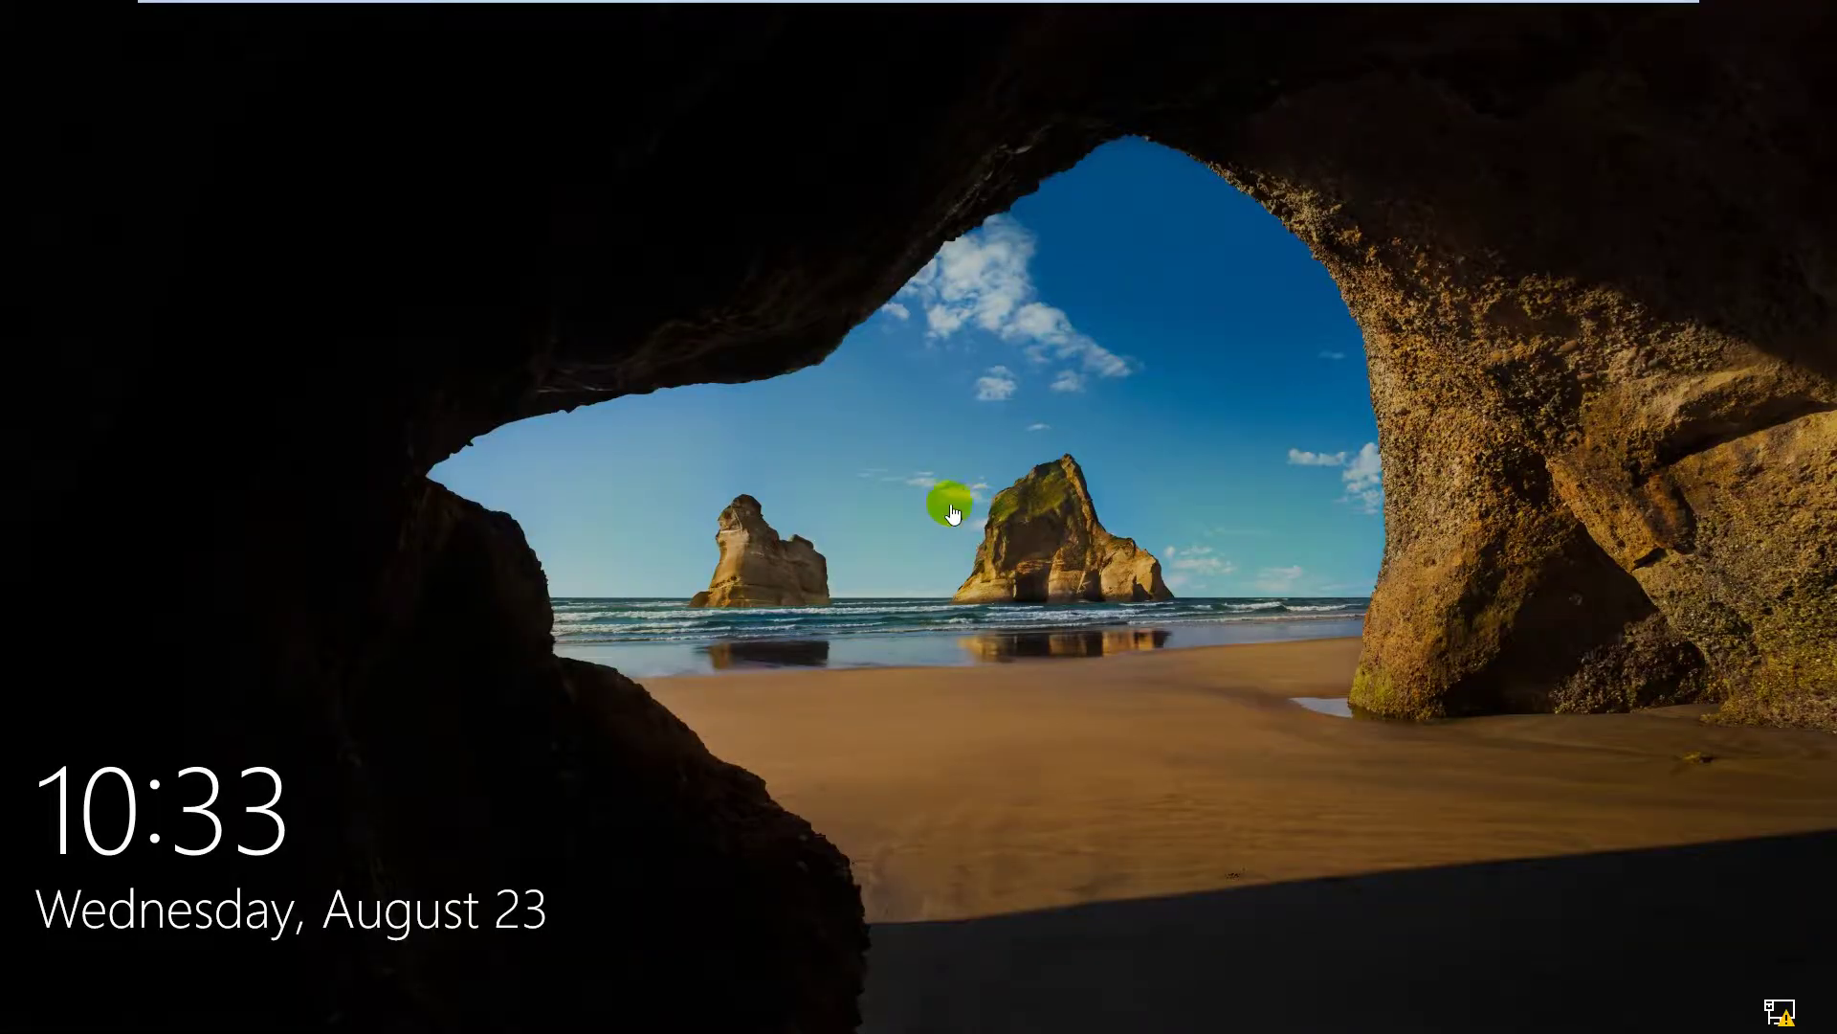
Step: Wake the lock screen and sign in to Windows 10 with the account password
left_click(950, 504)
type("1")
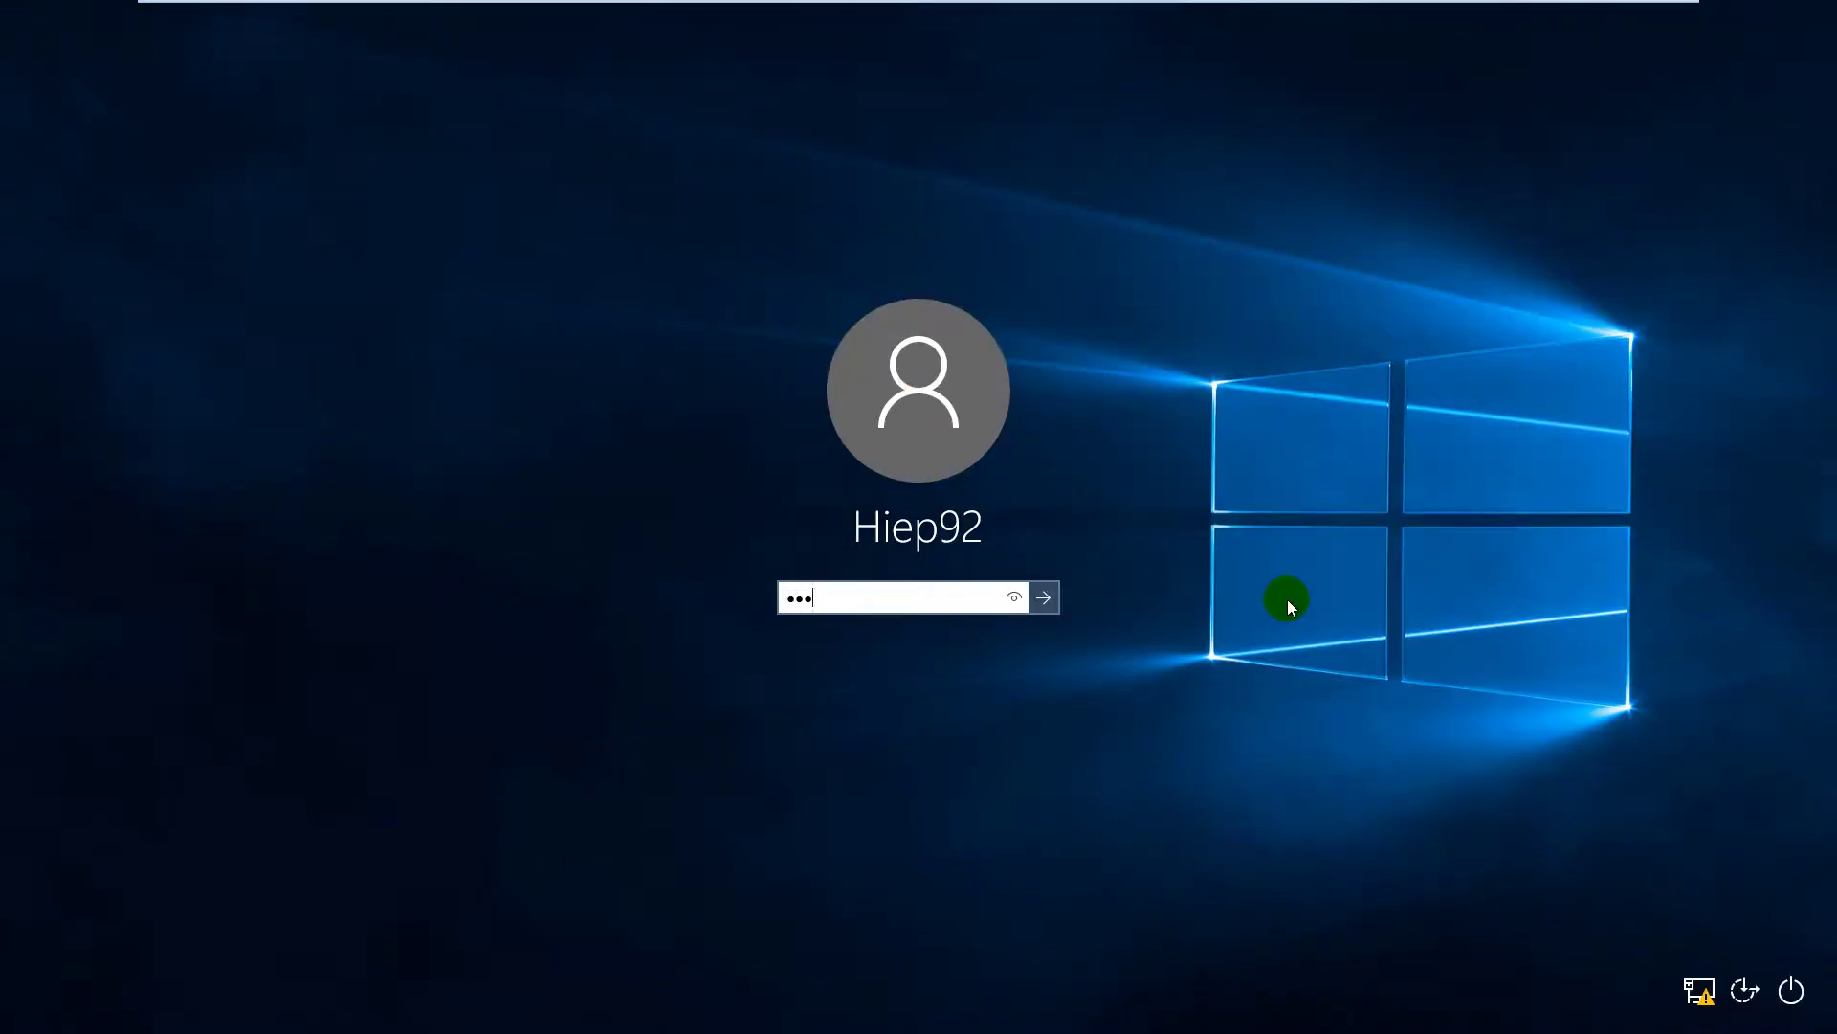
type("23456")
key("Return")
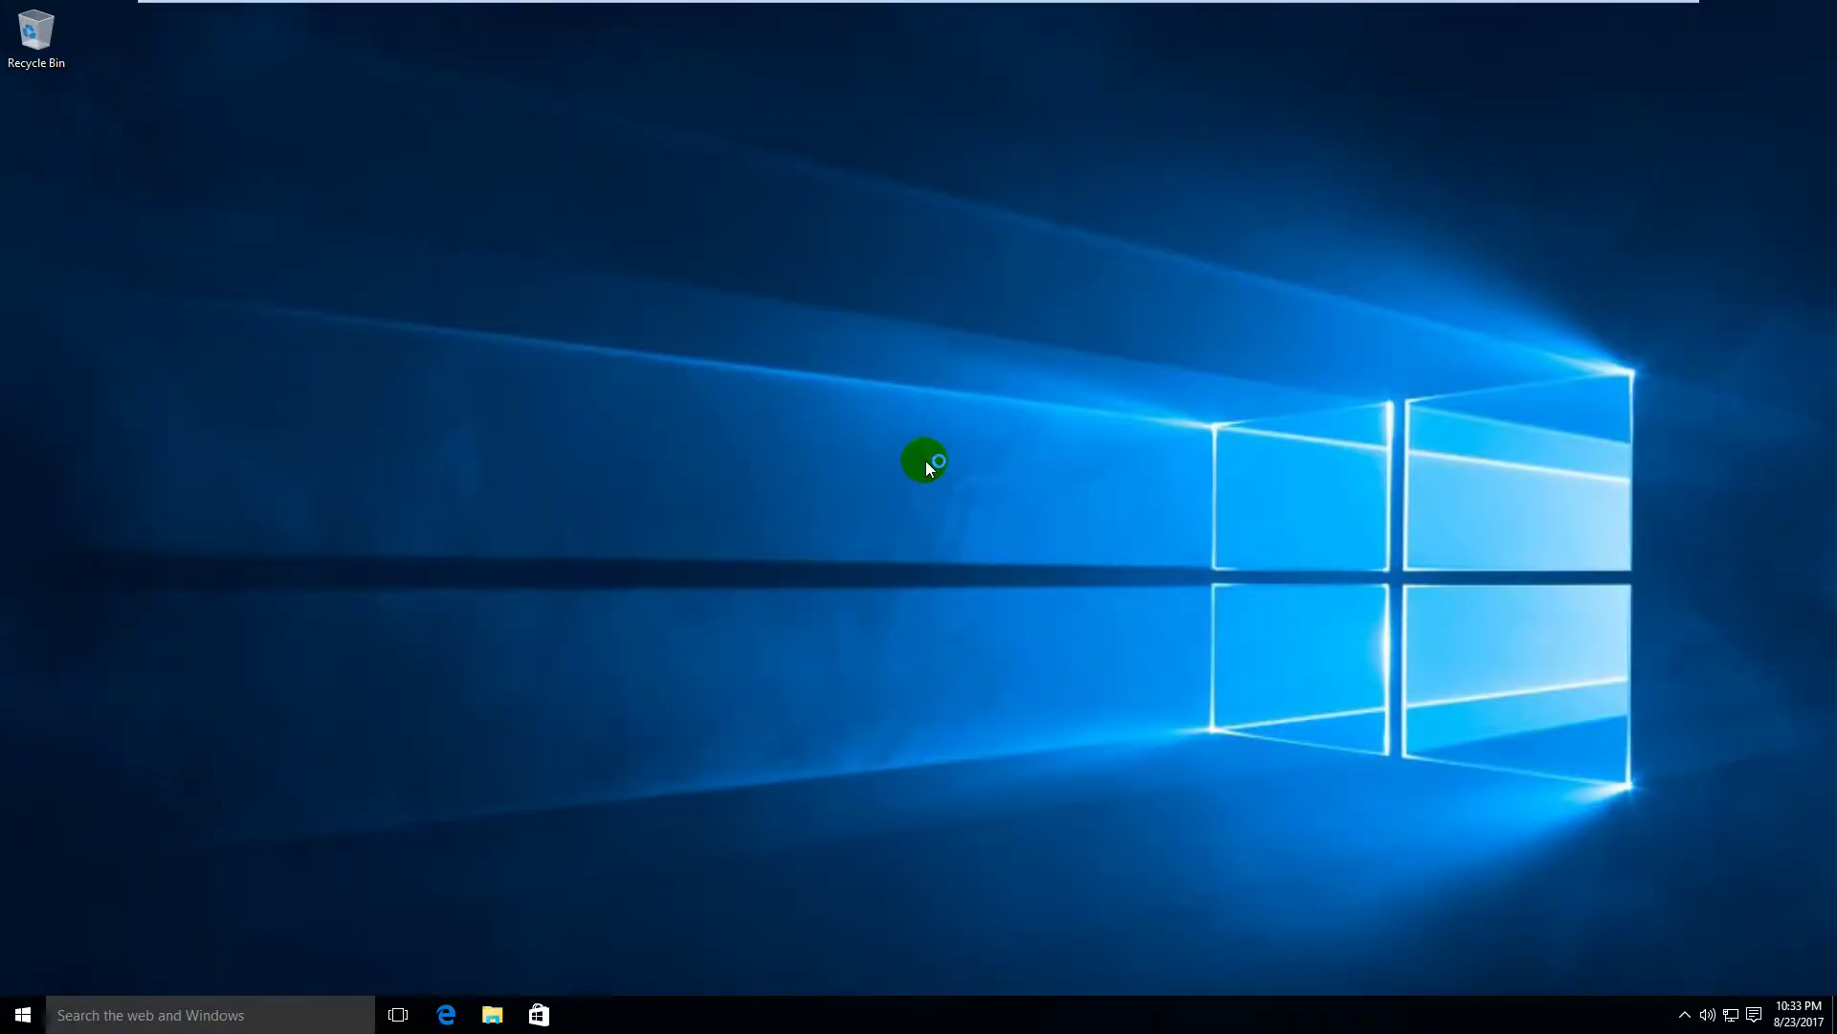
Step: Refresh the desktop, launch Steps Recorder from a 'step' search, and move it top-centre
right_click(927, 461)
left_click(1010, 516)
key("super")
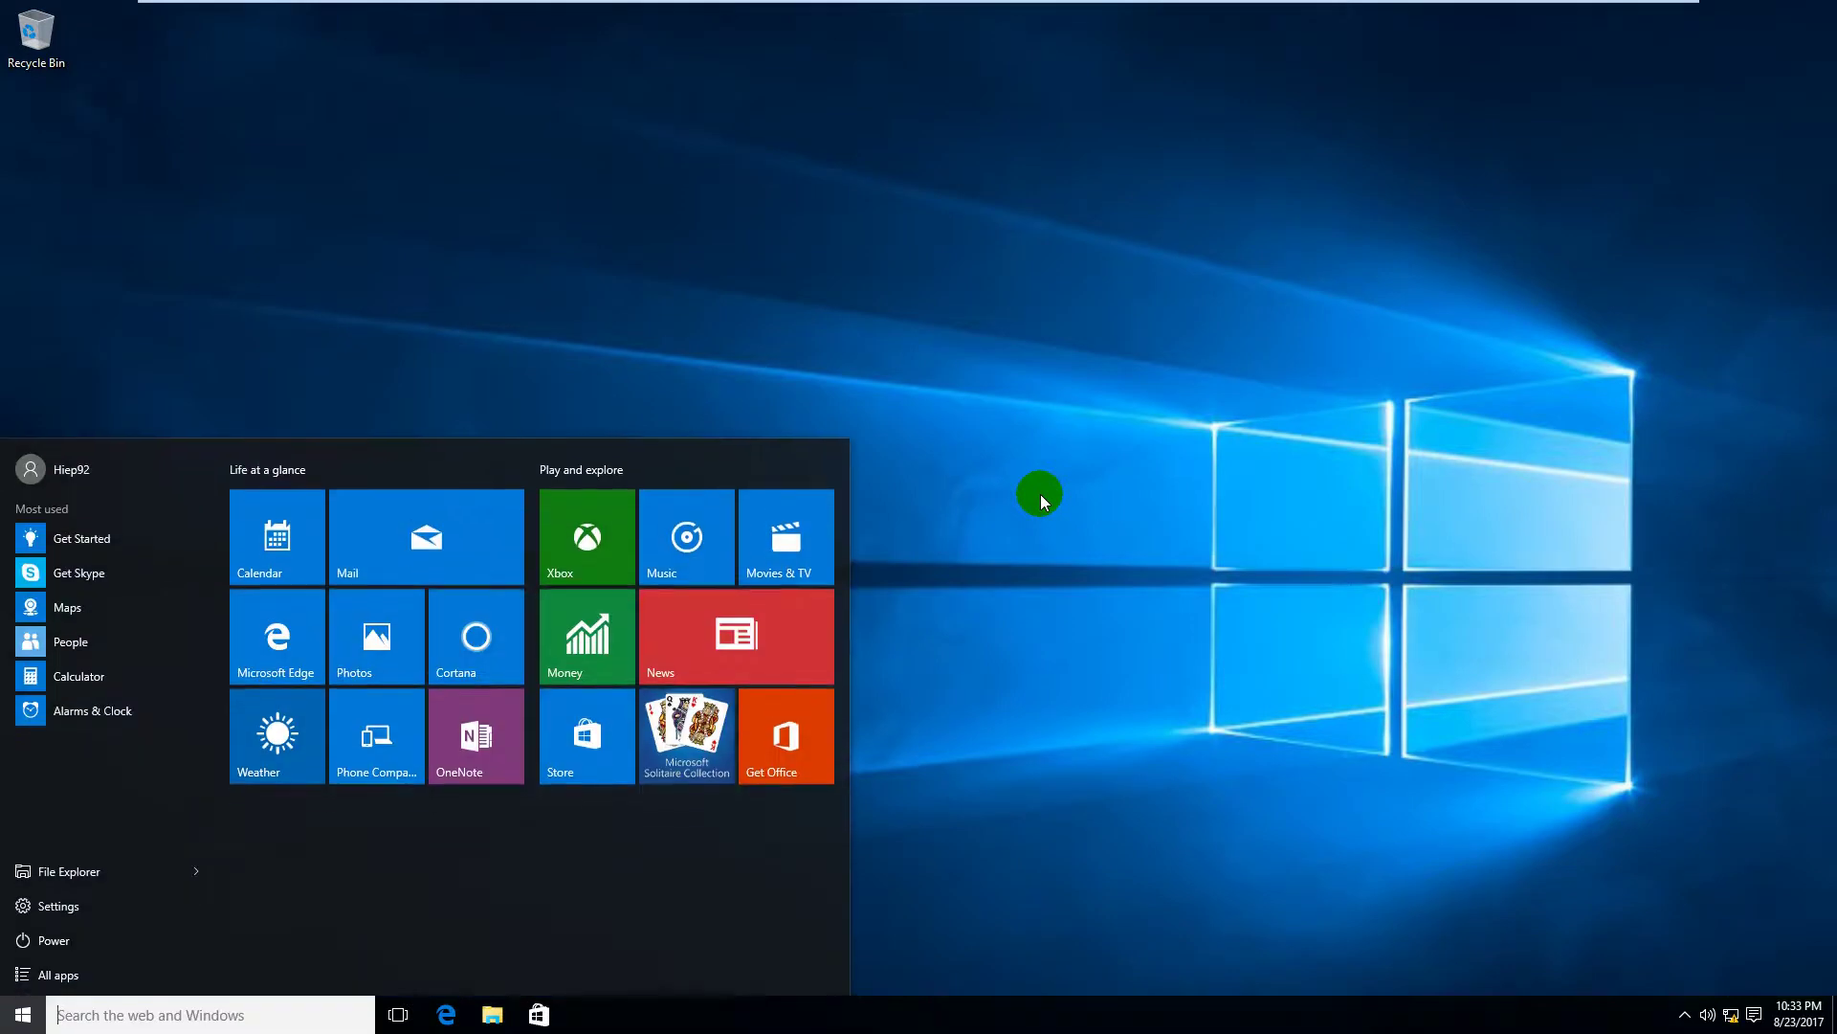
type("step")
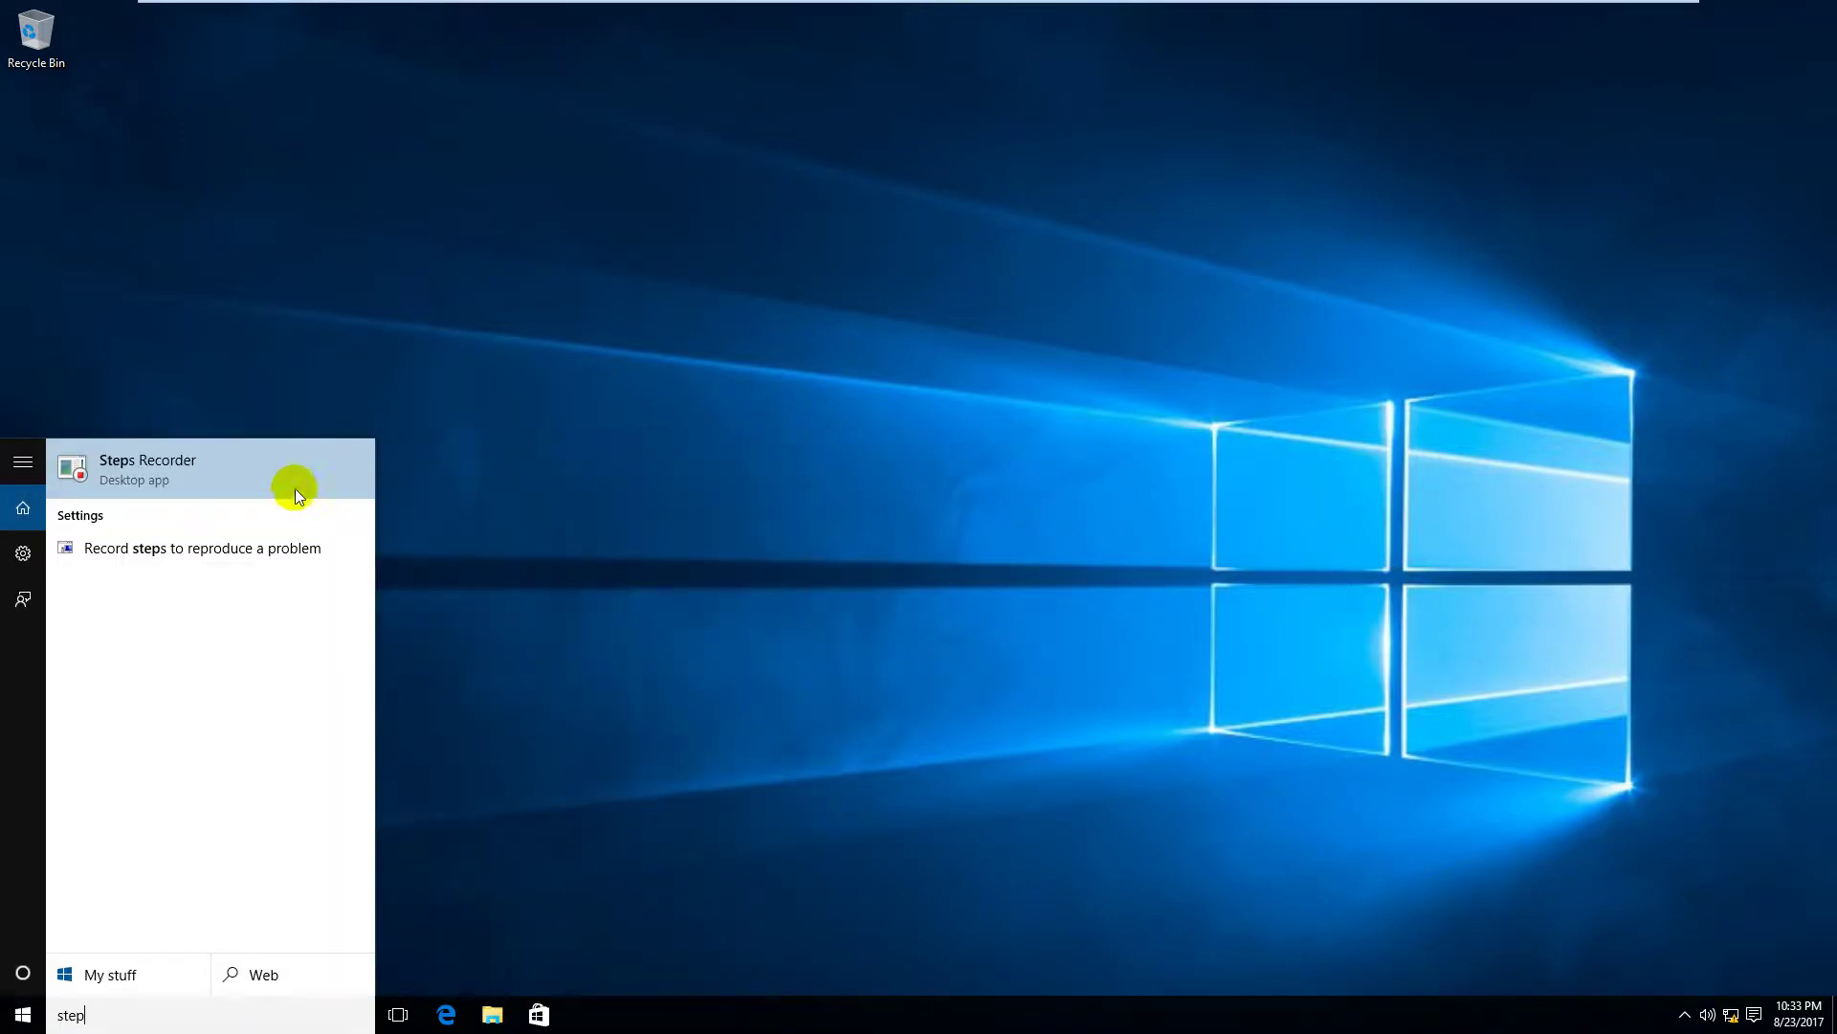
left_click(271, 477)
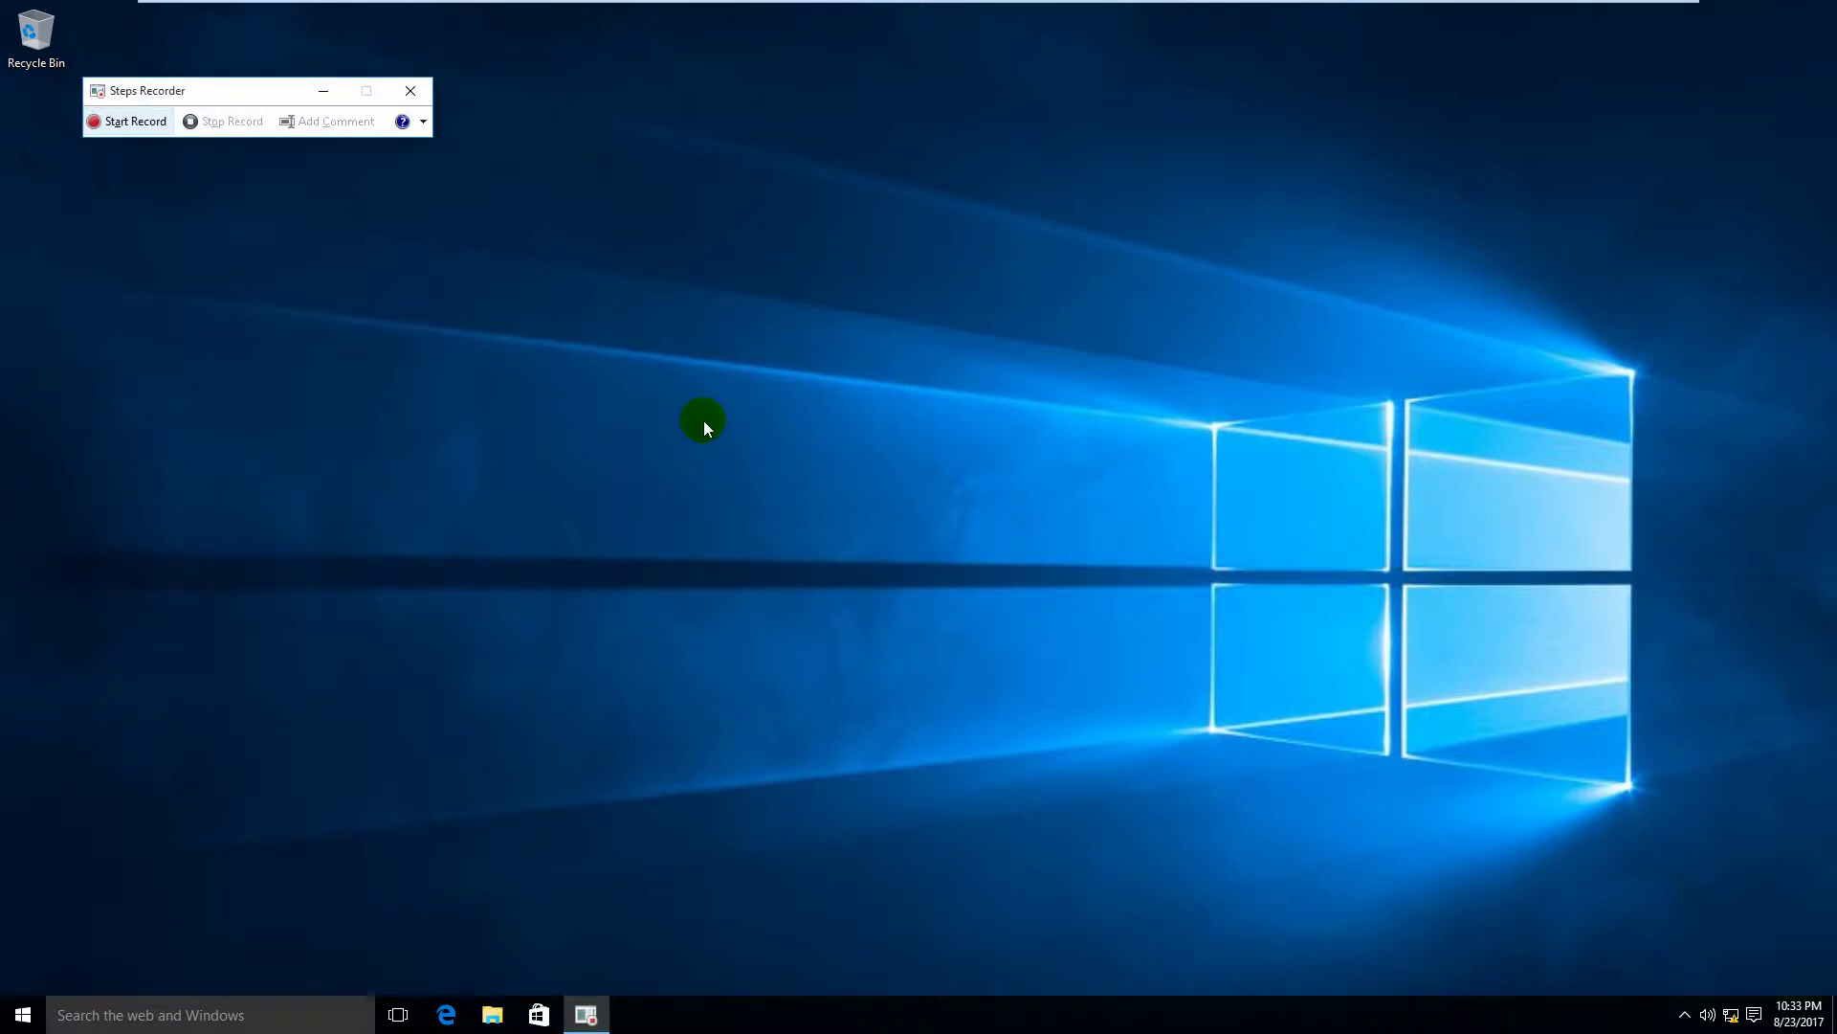
left_click_drag(226, 87, 1469, 117)
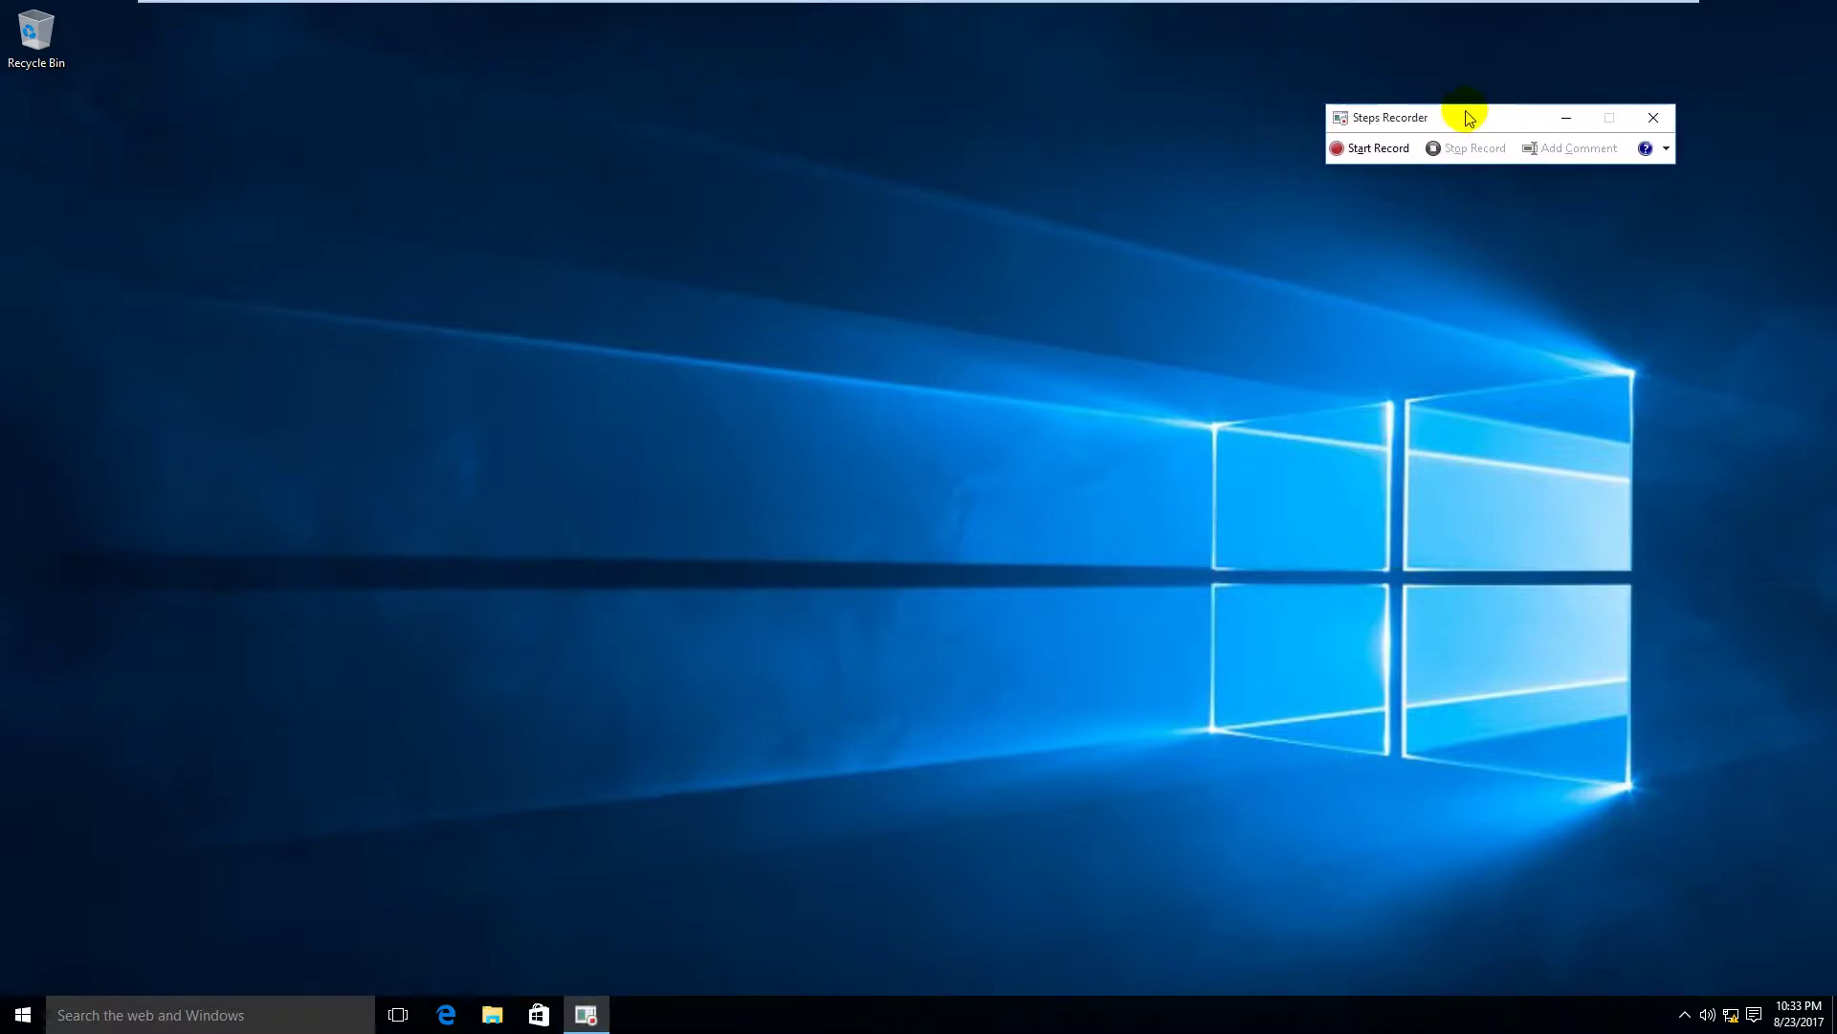
Step: Start recording in Steps Recorder and open Control Panel from a 'con' search
left_click(1375, 150)
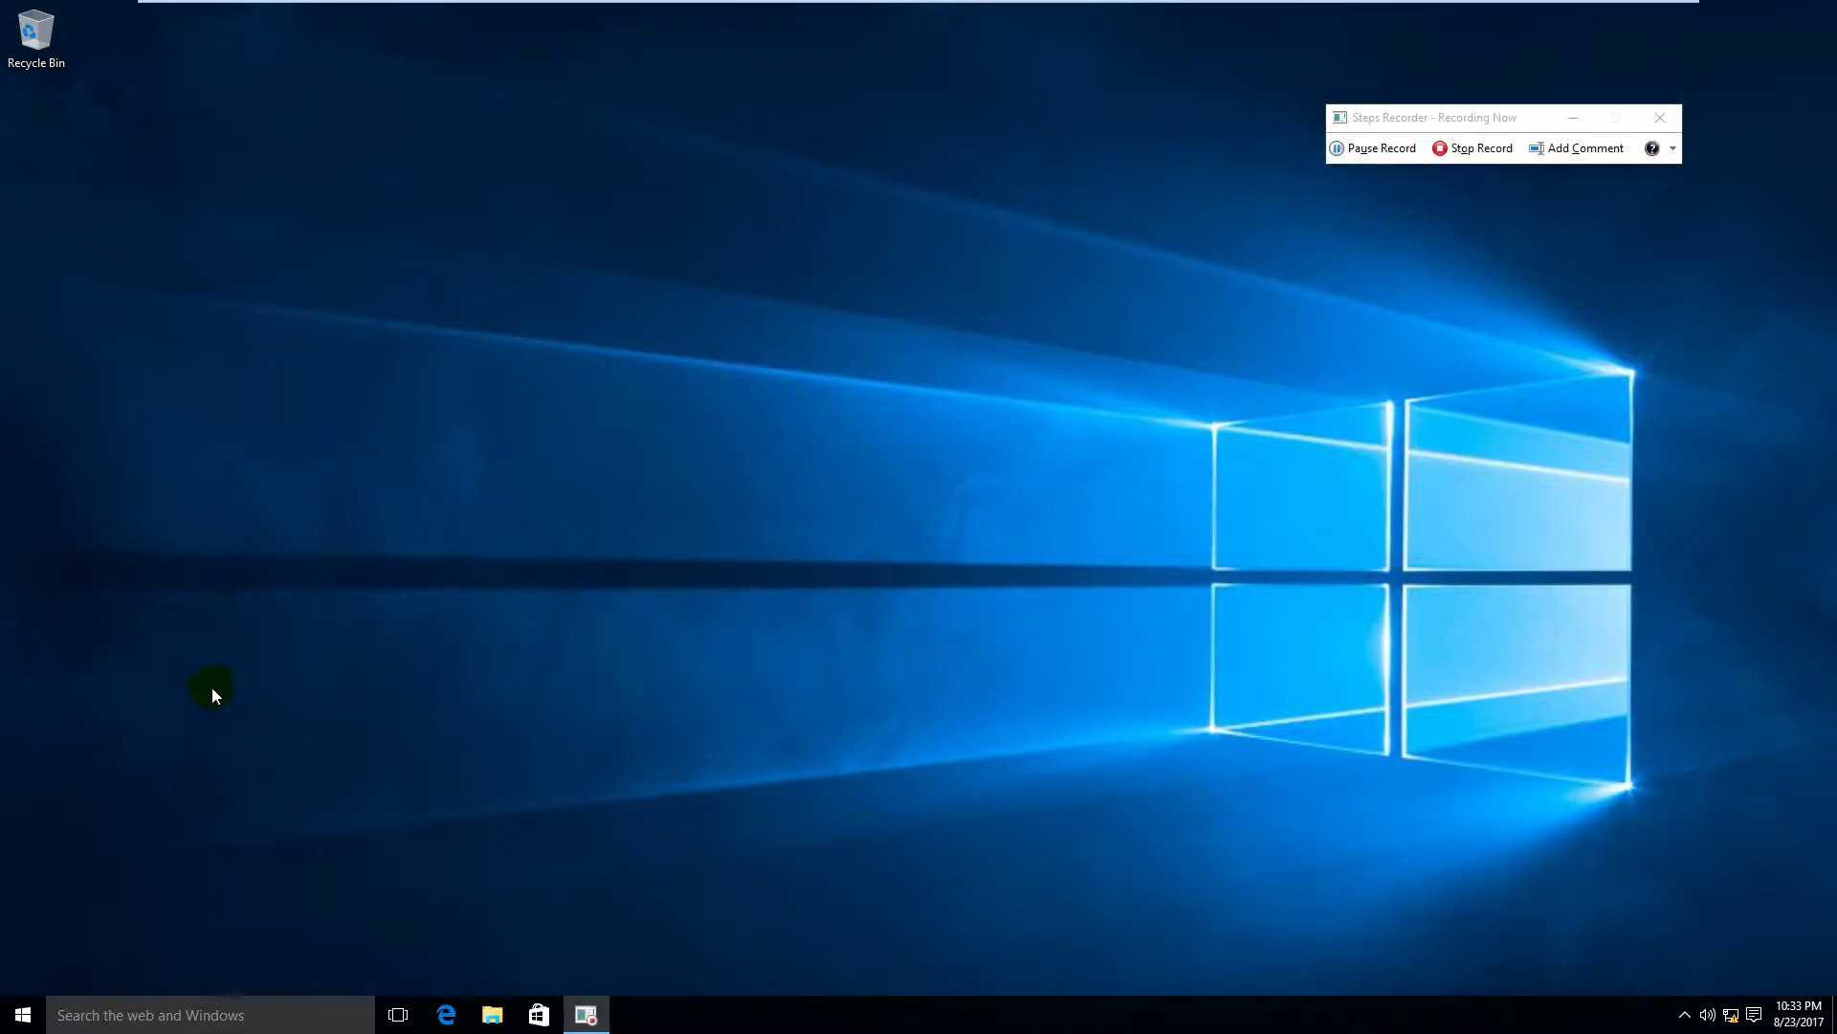
key("super")
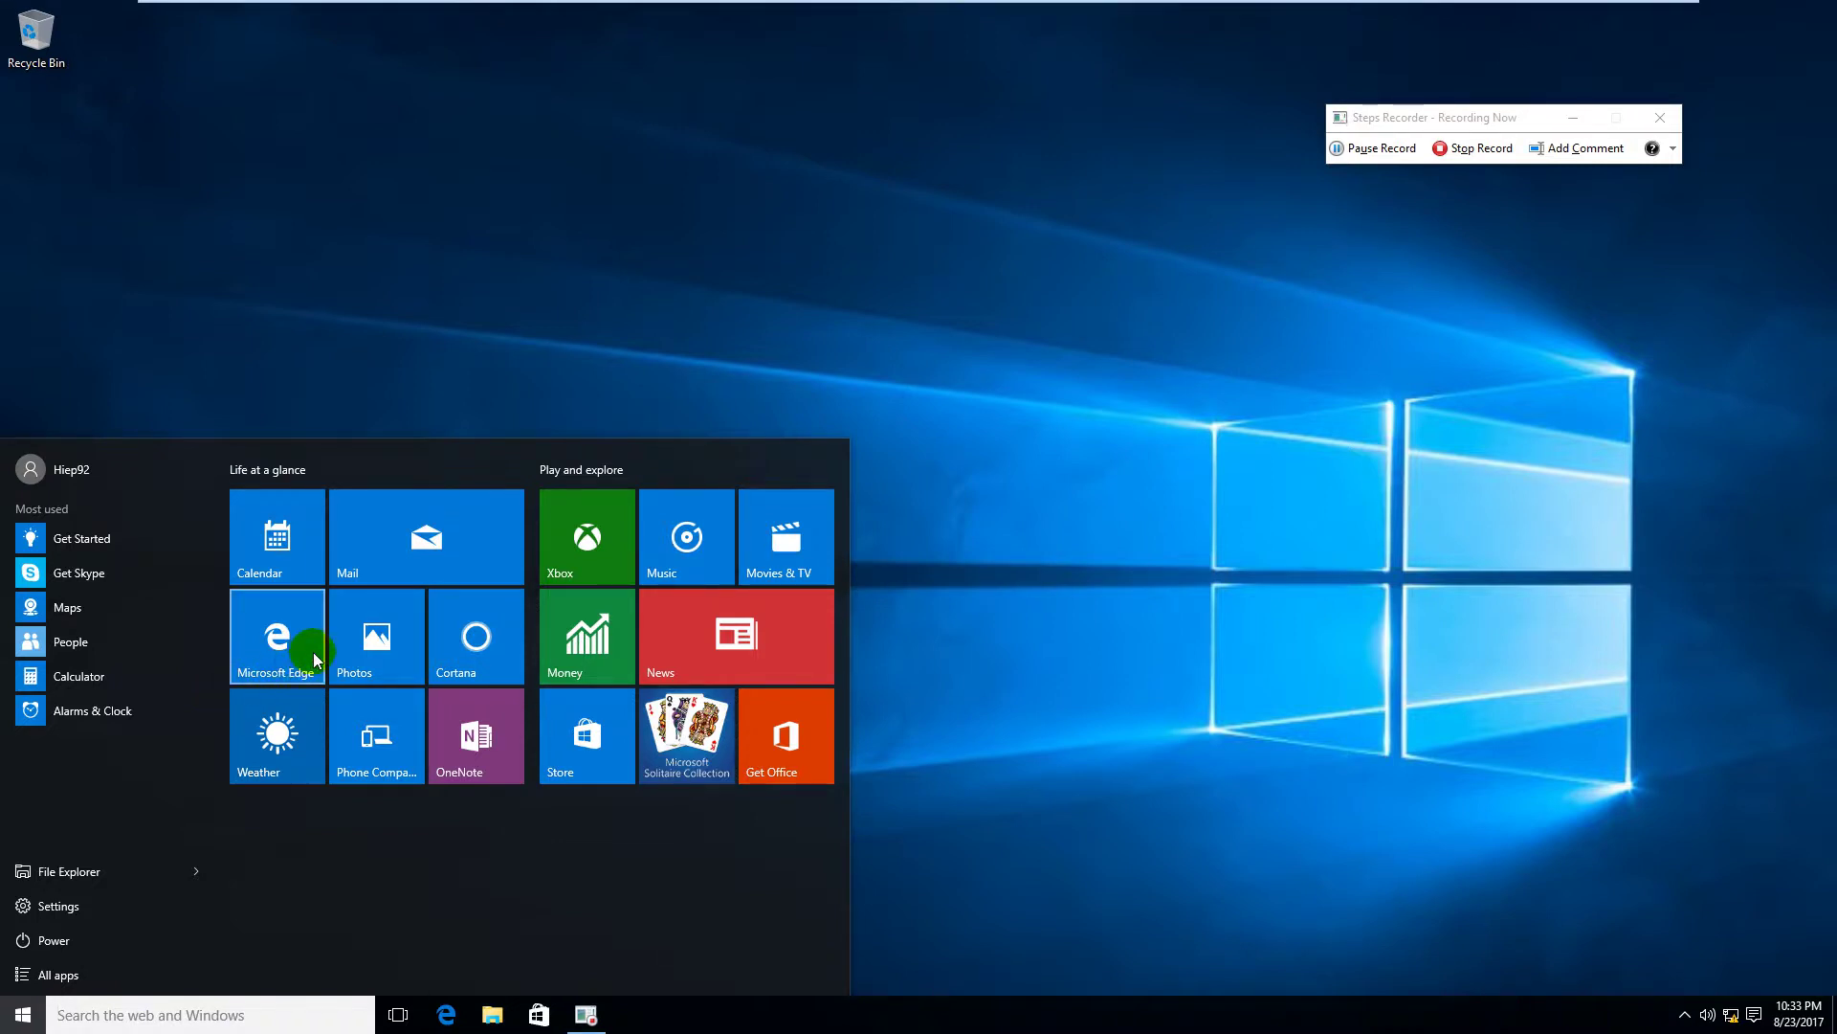
type("con")
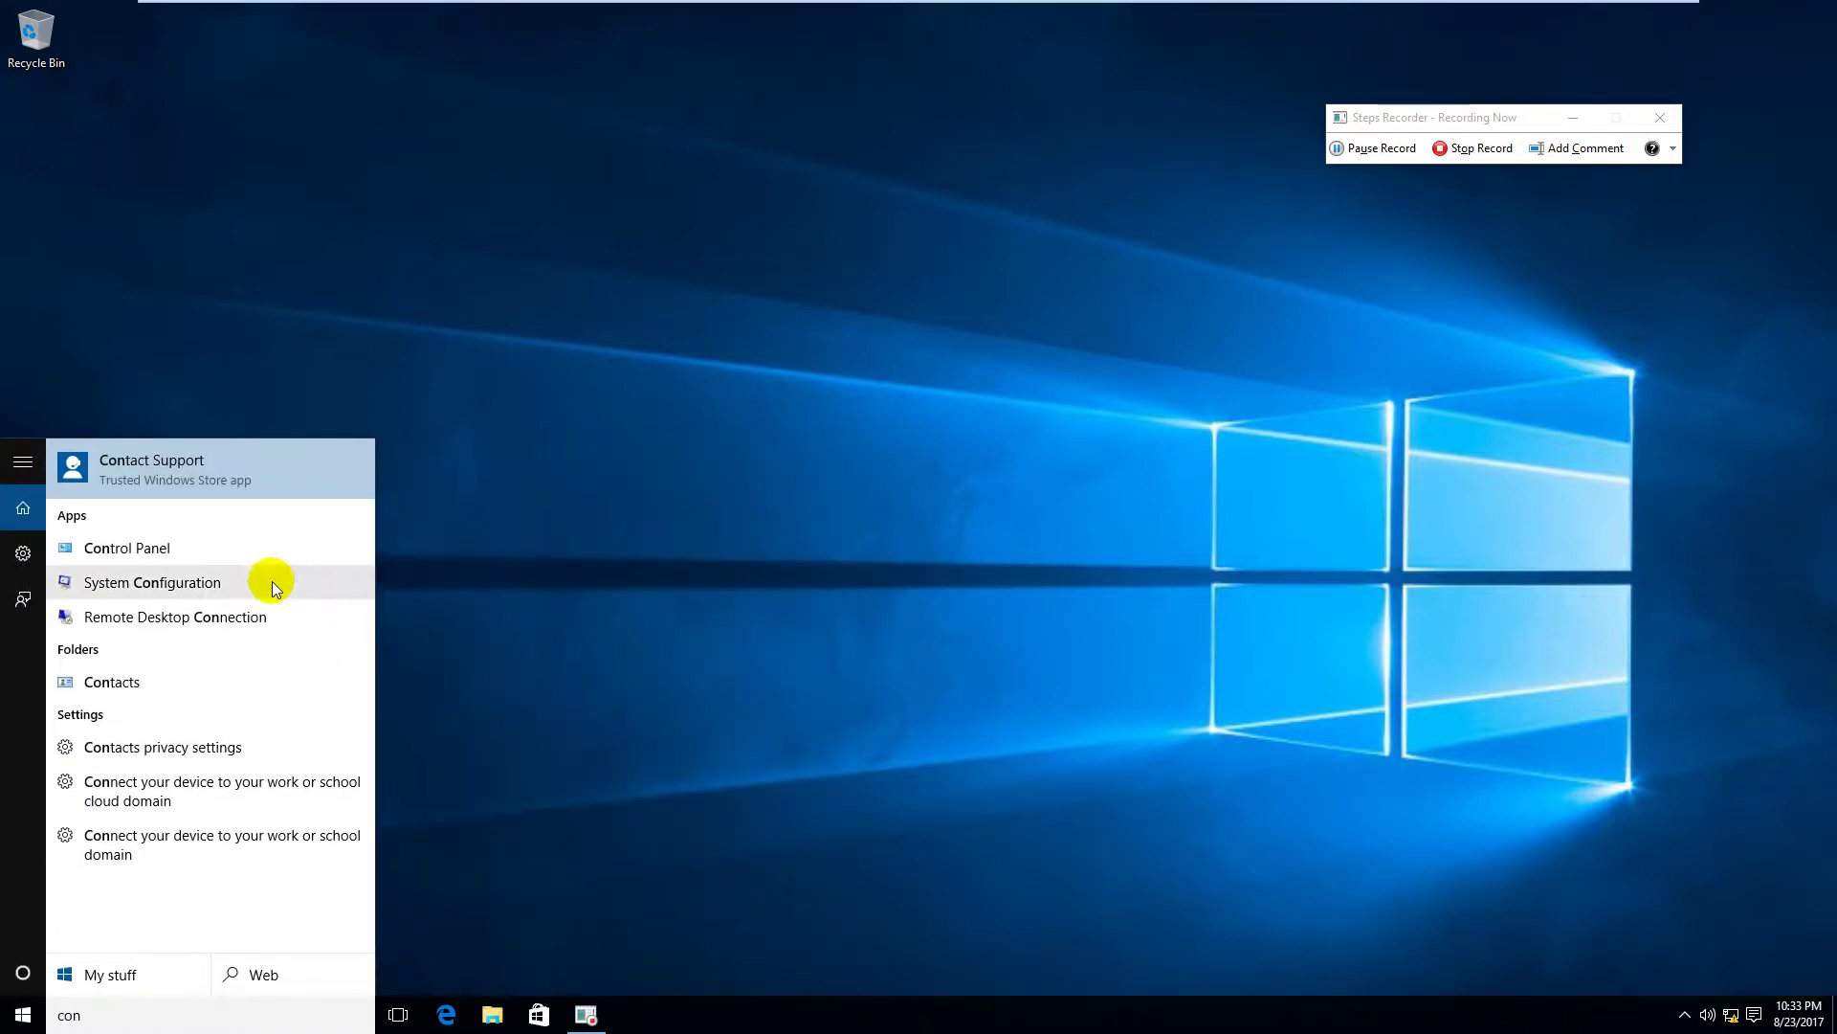
left_click(268, 552)
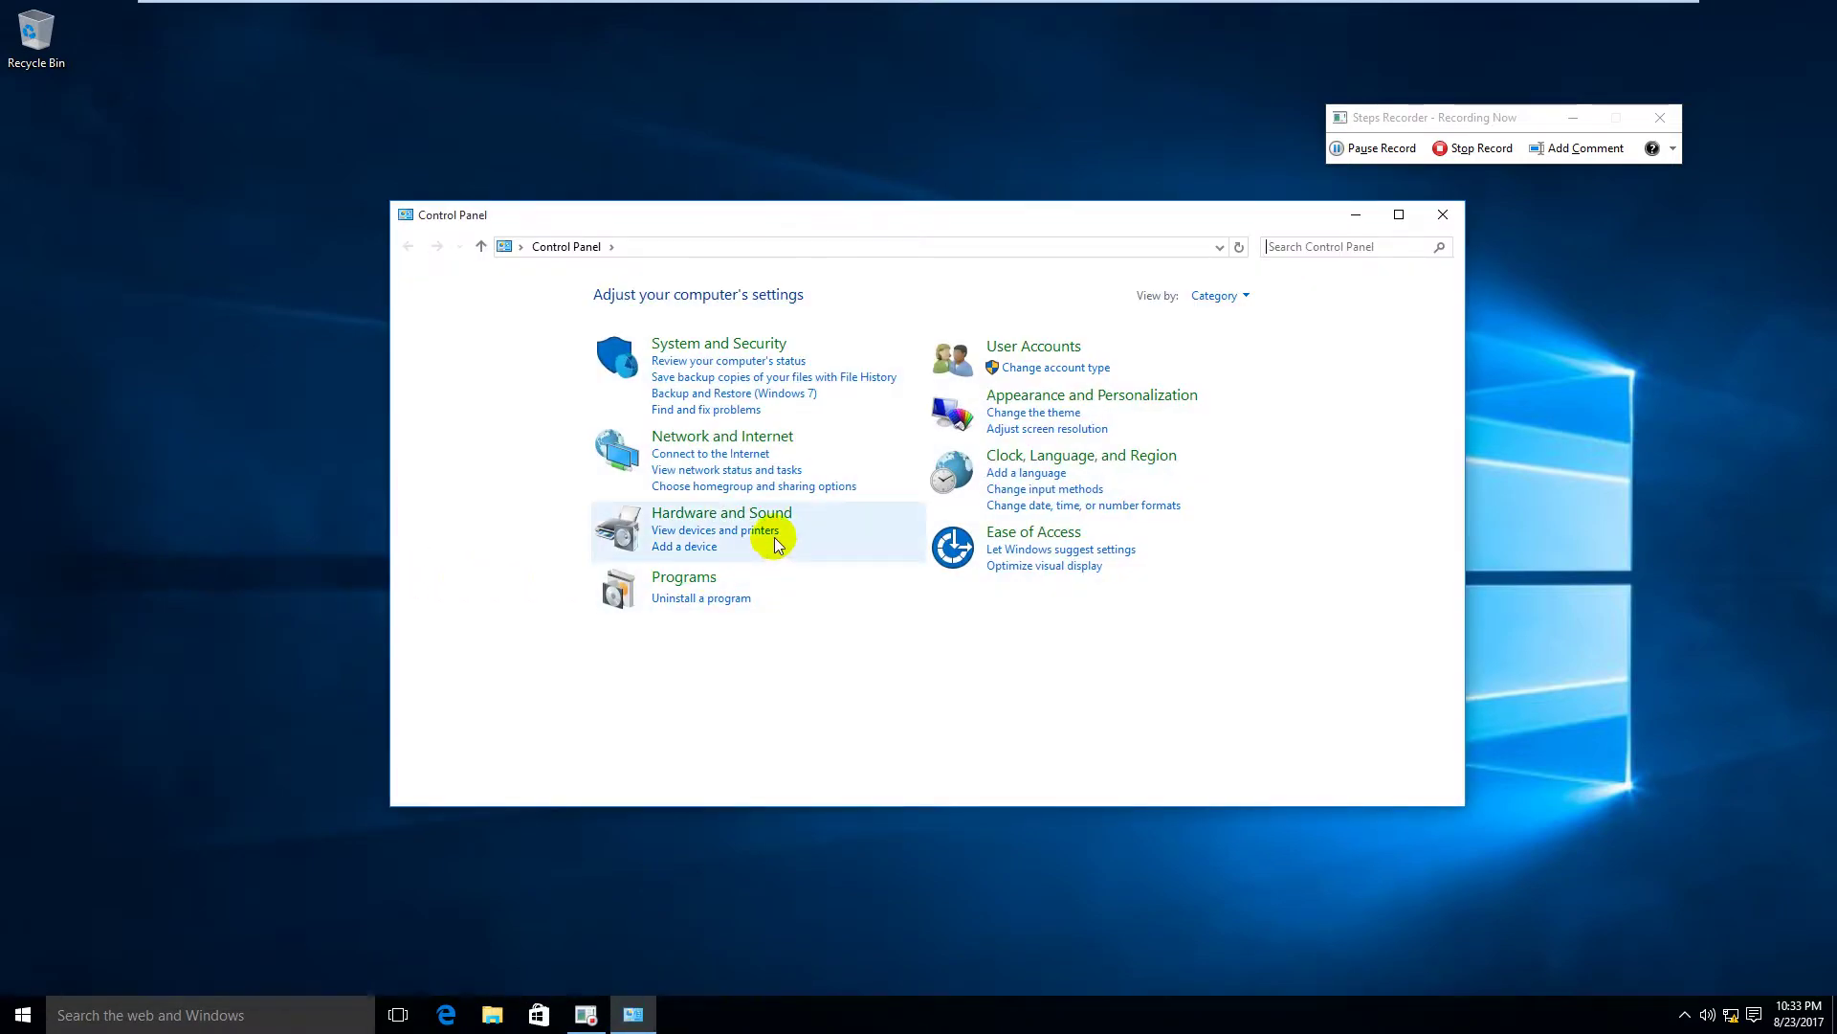
Step: Open Device Manager via Hardware and Sound and start Add legacy hardware on WIN1092
left_click(766, 513)
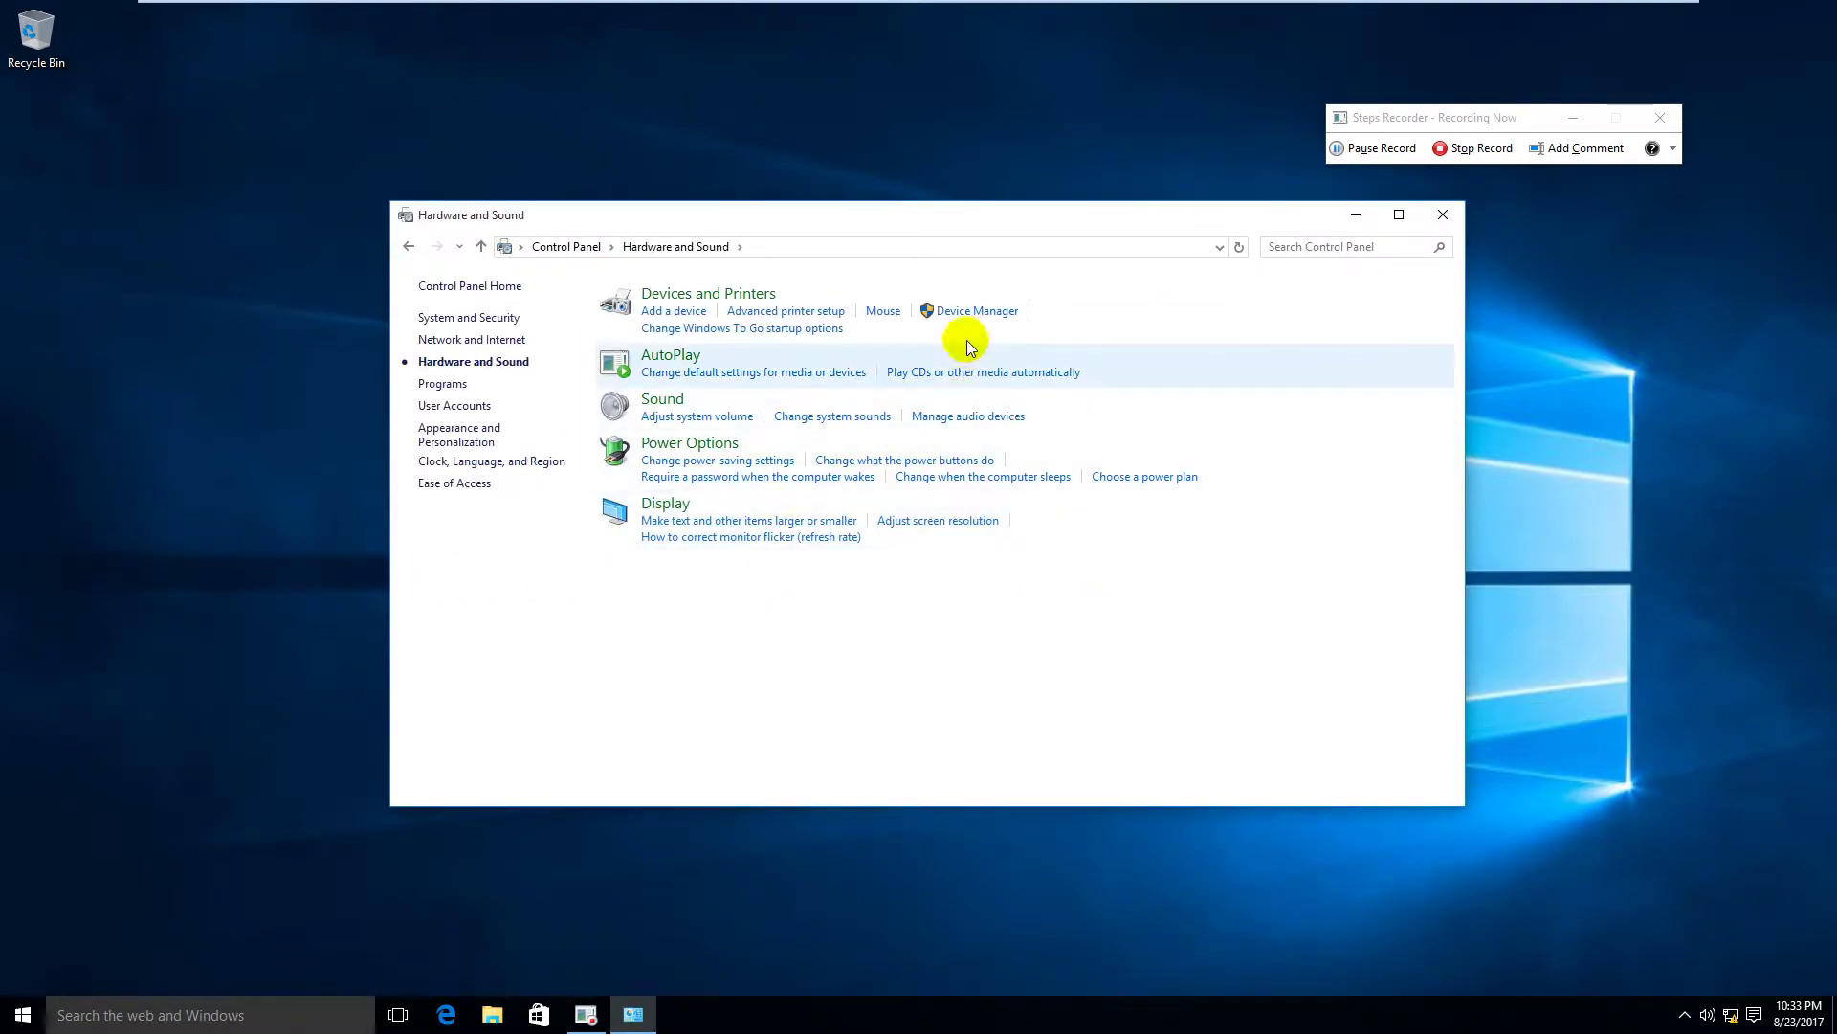
left_click(976, 310)
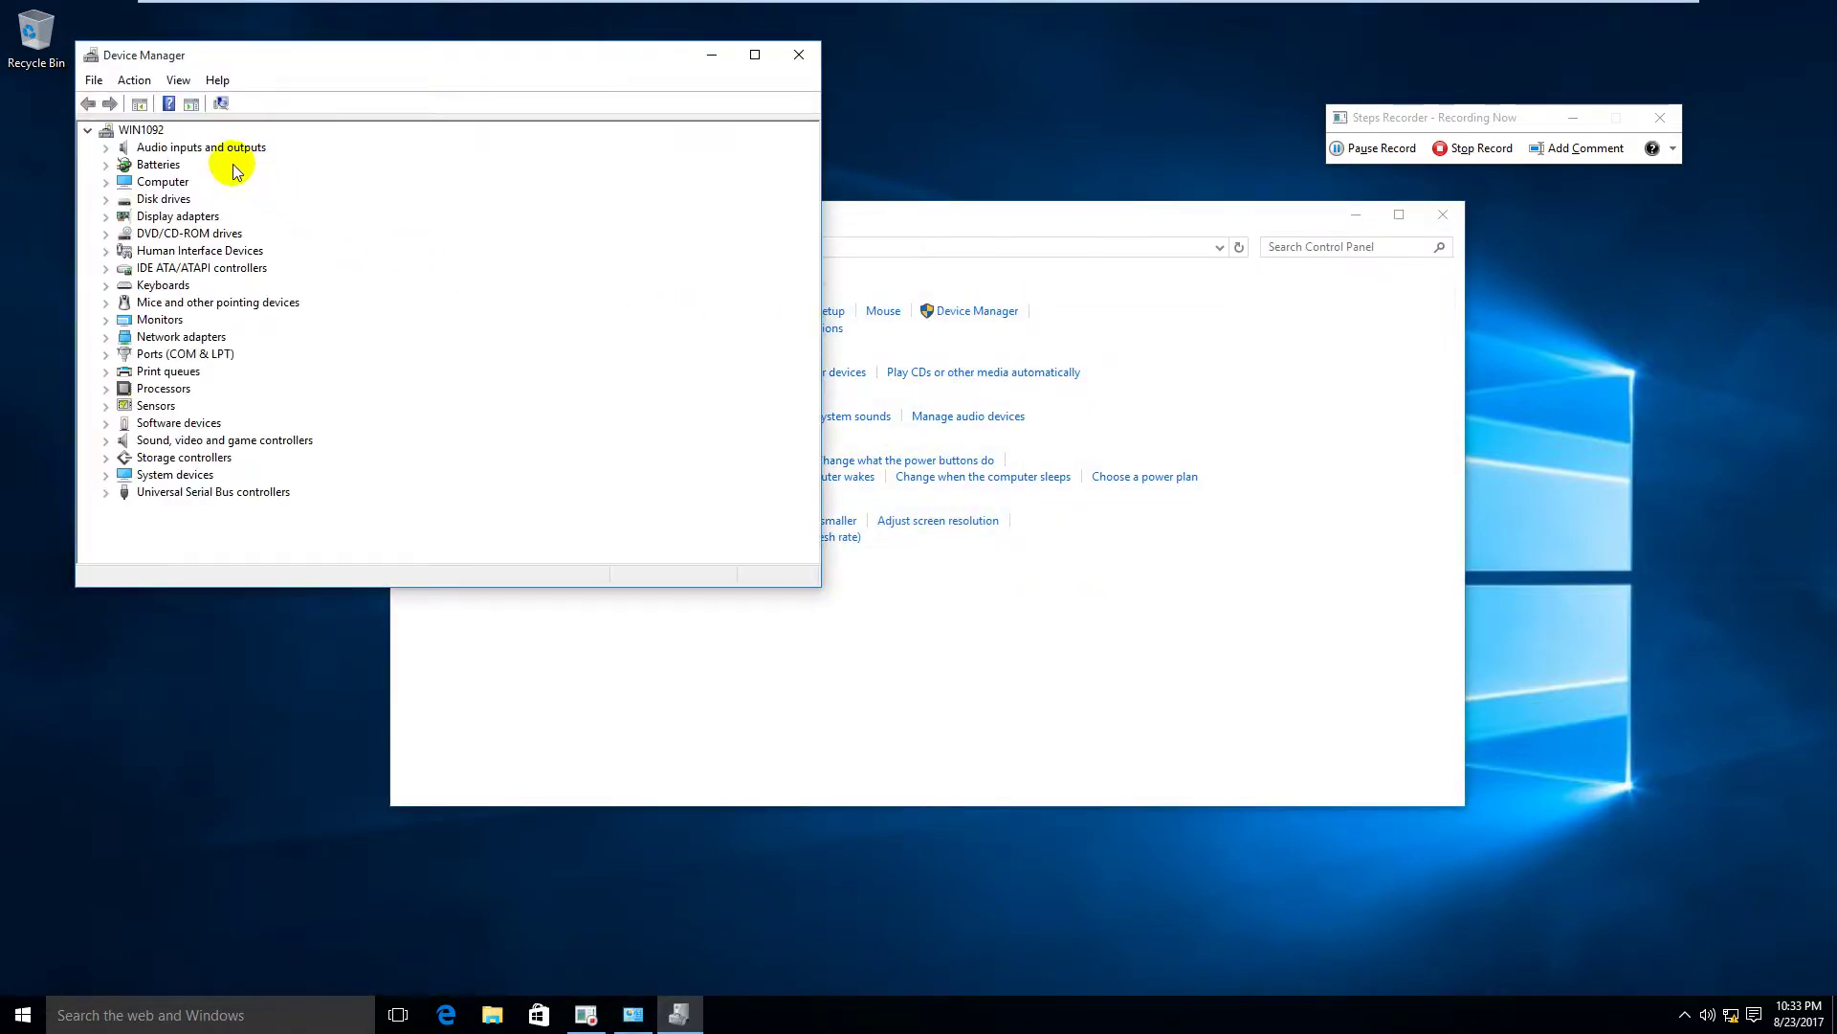
right_click(141, 131)
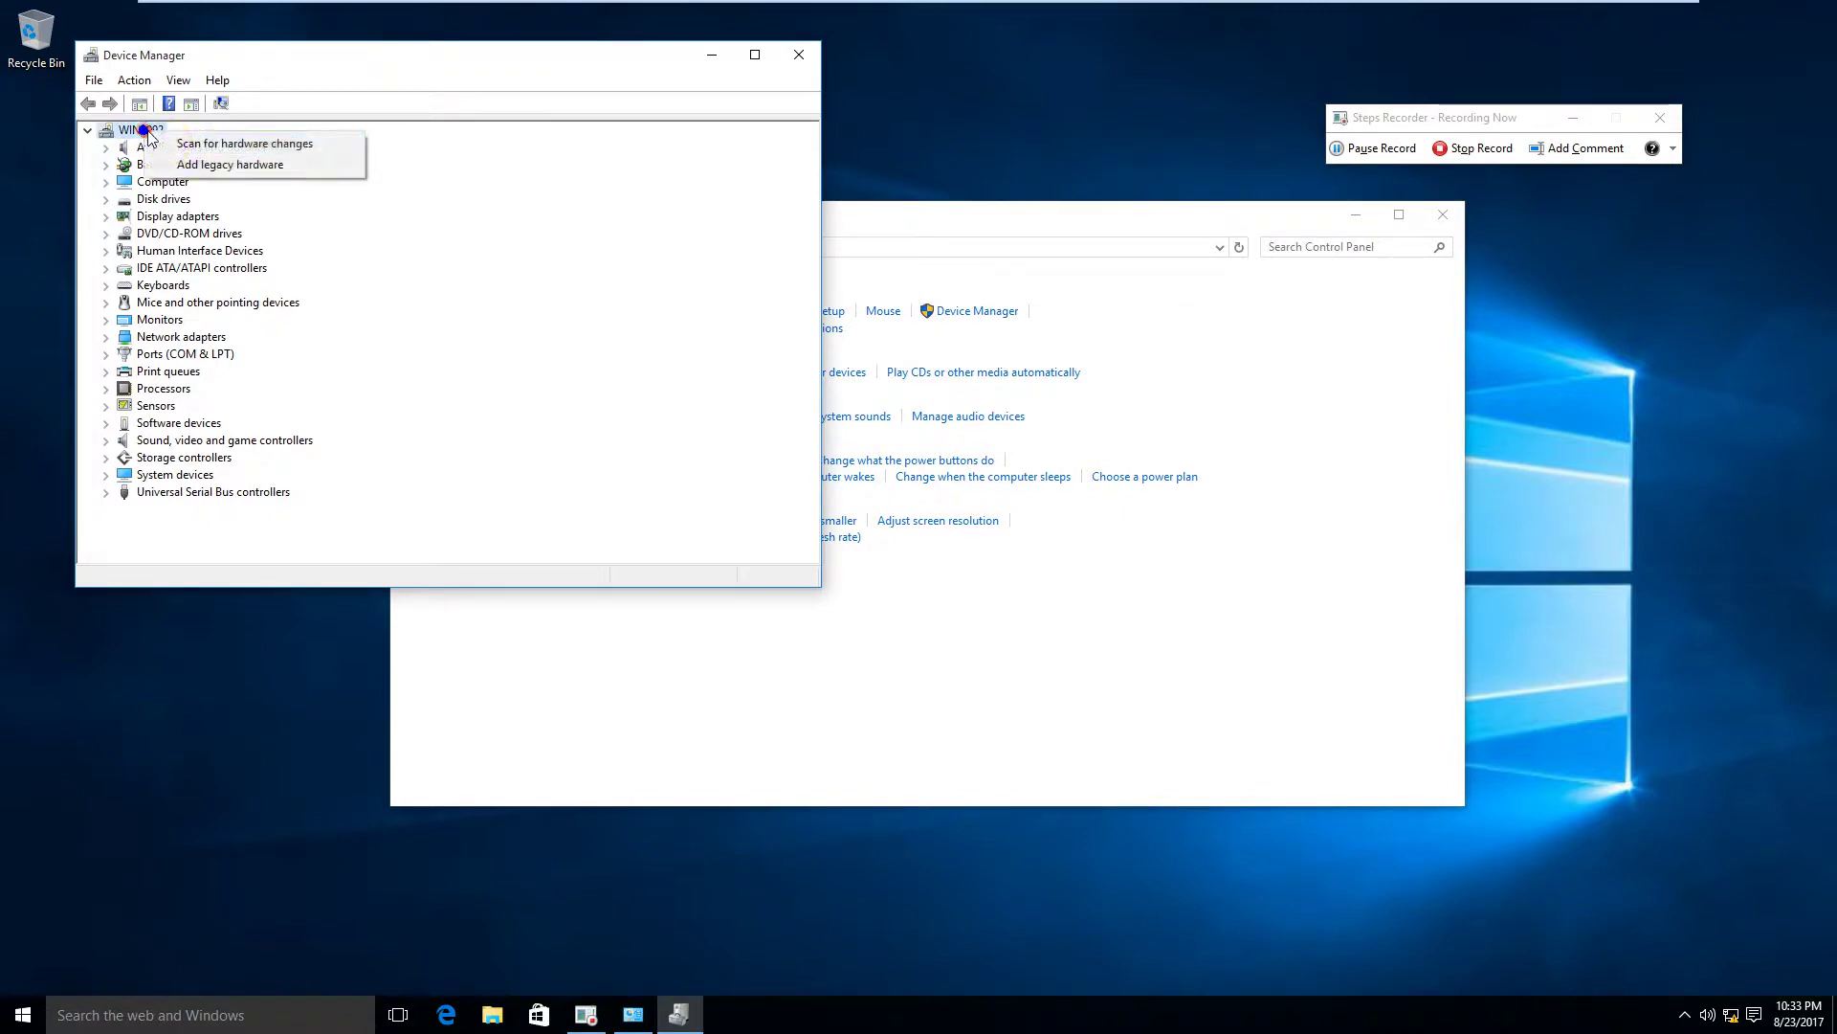
left_click(248, 169)
Step: In the Add Hardware wizard, choose manual selection from a list and pick Network adapters
left_click_drag(471, 158, 746, 137)
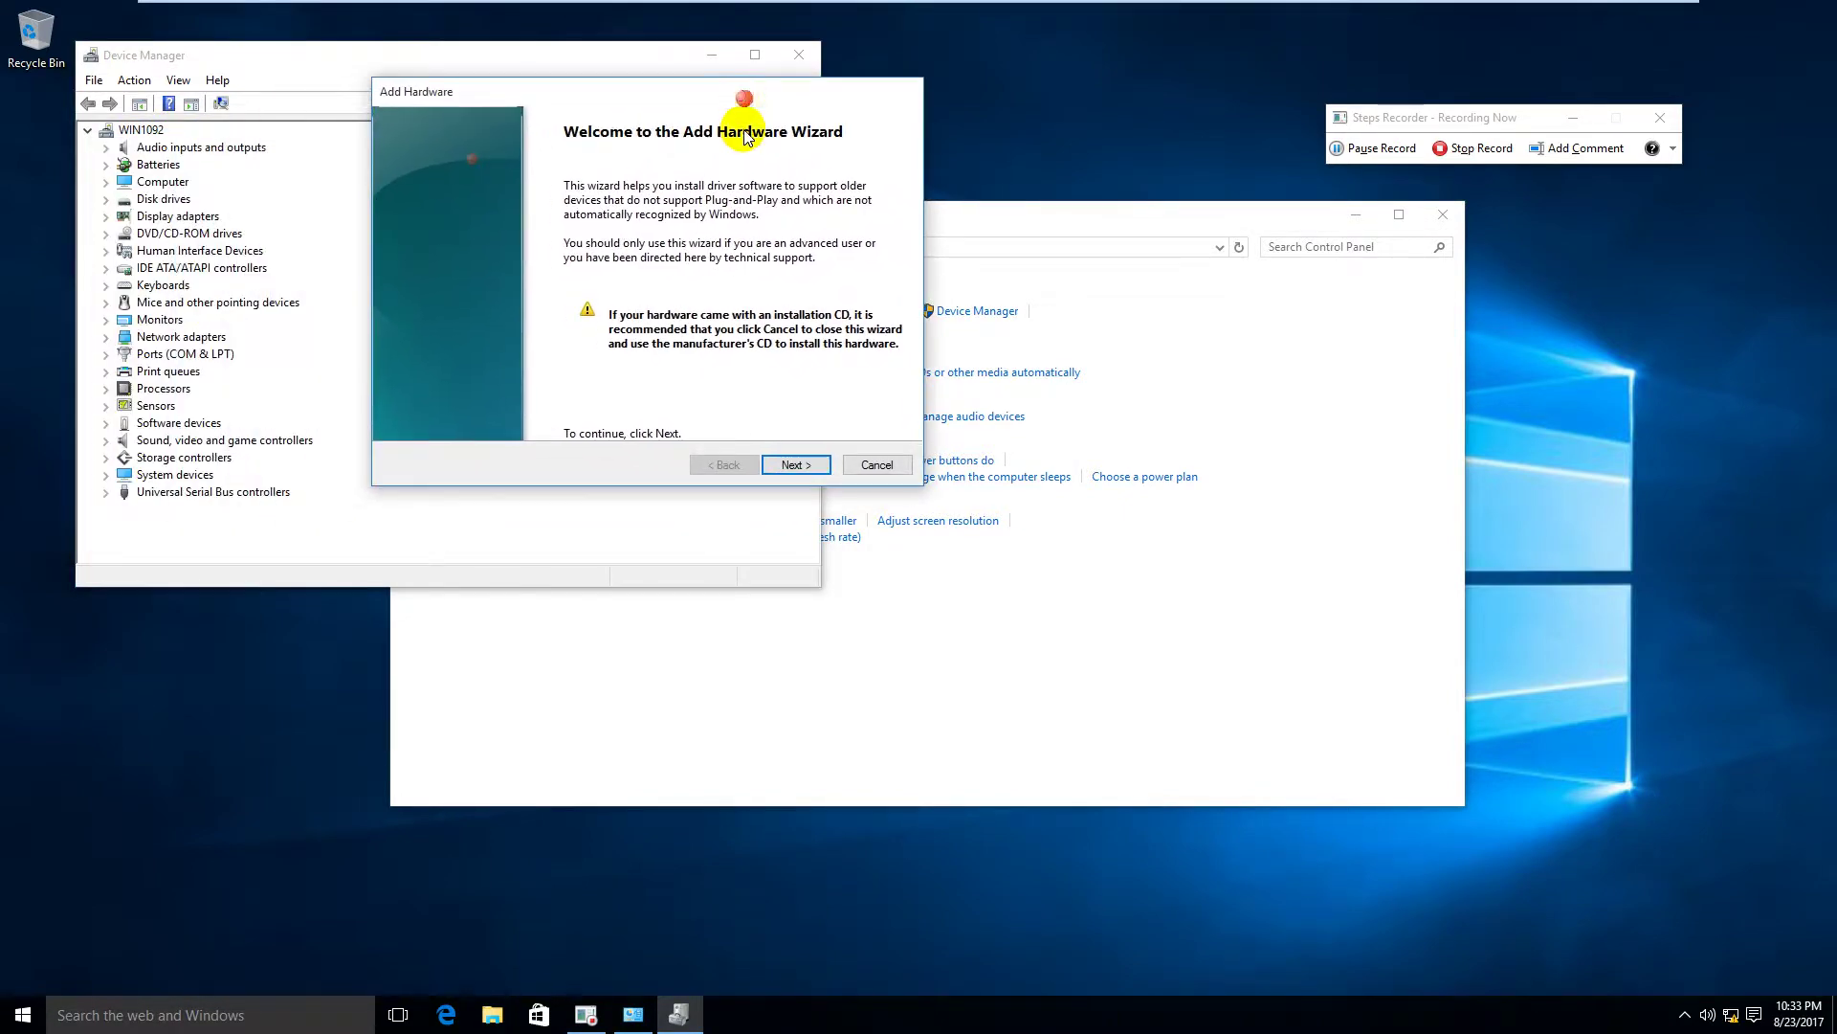
left_click(799, 464)
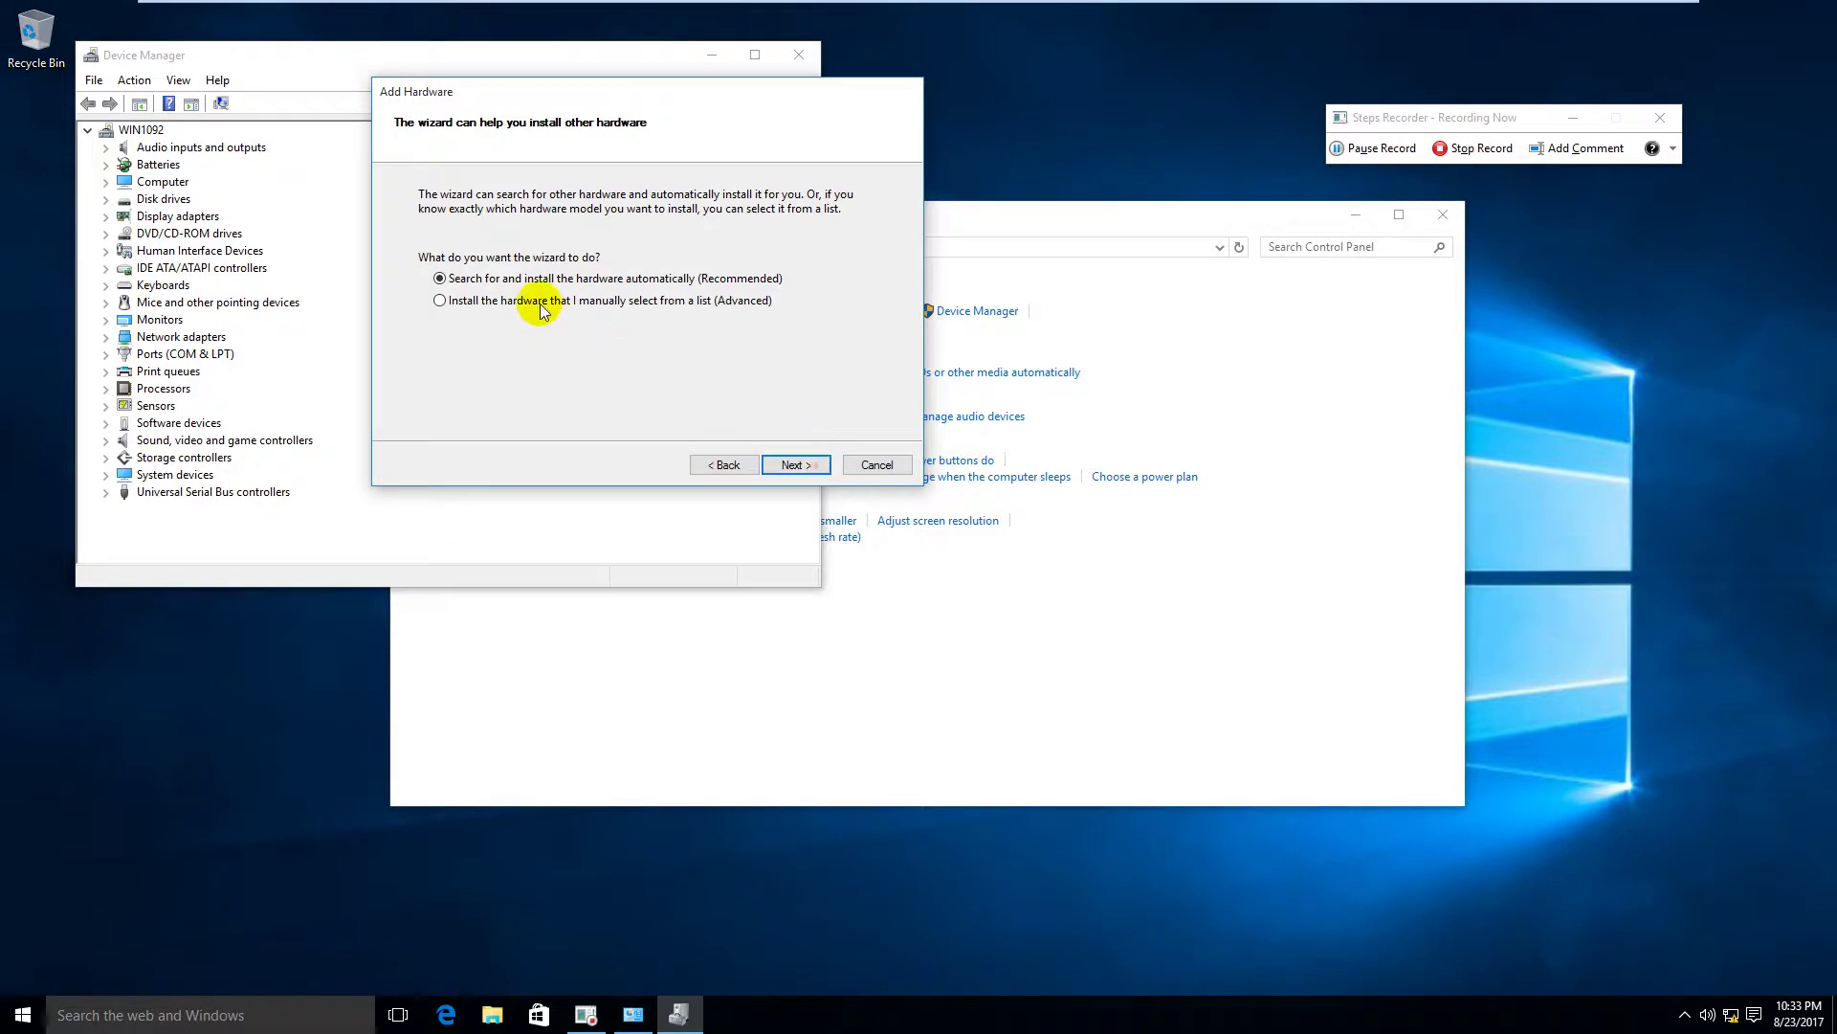
left_click(541, 303)
left_click(797, 464)
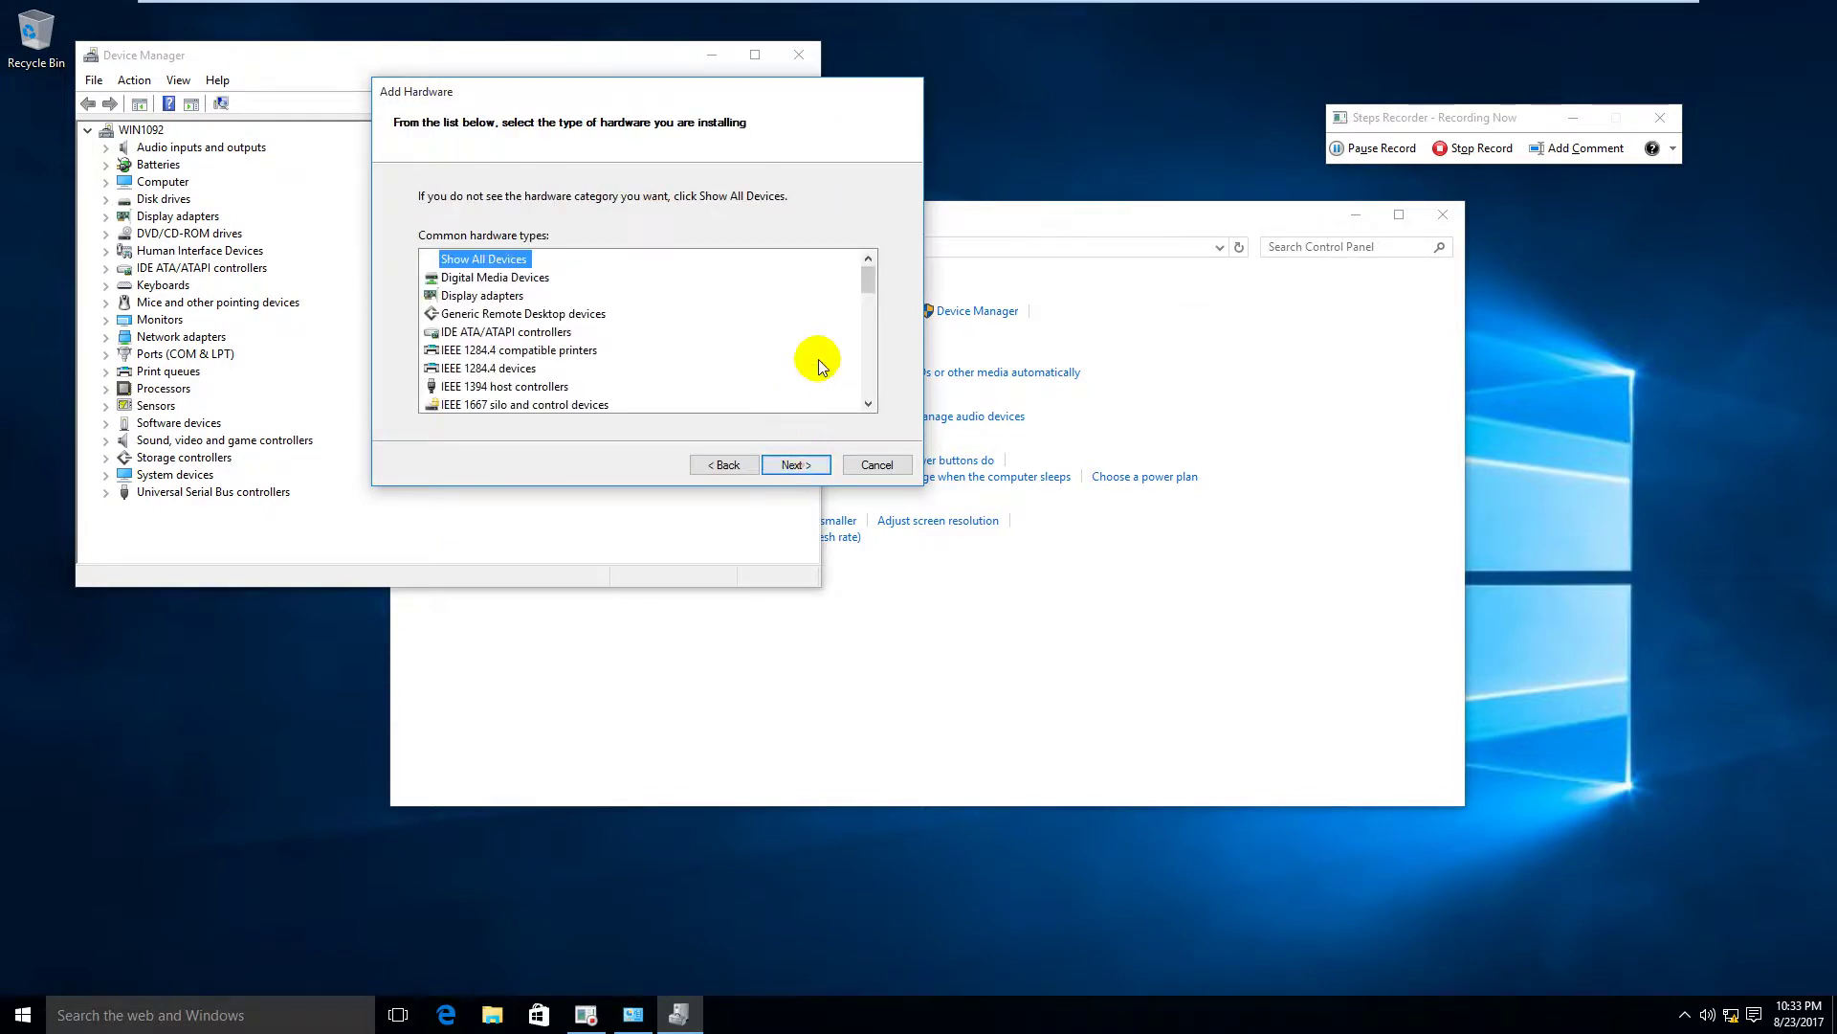
scroll(821, 325, "down", 7)
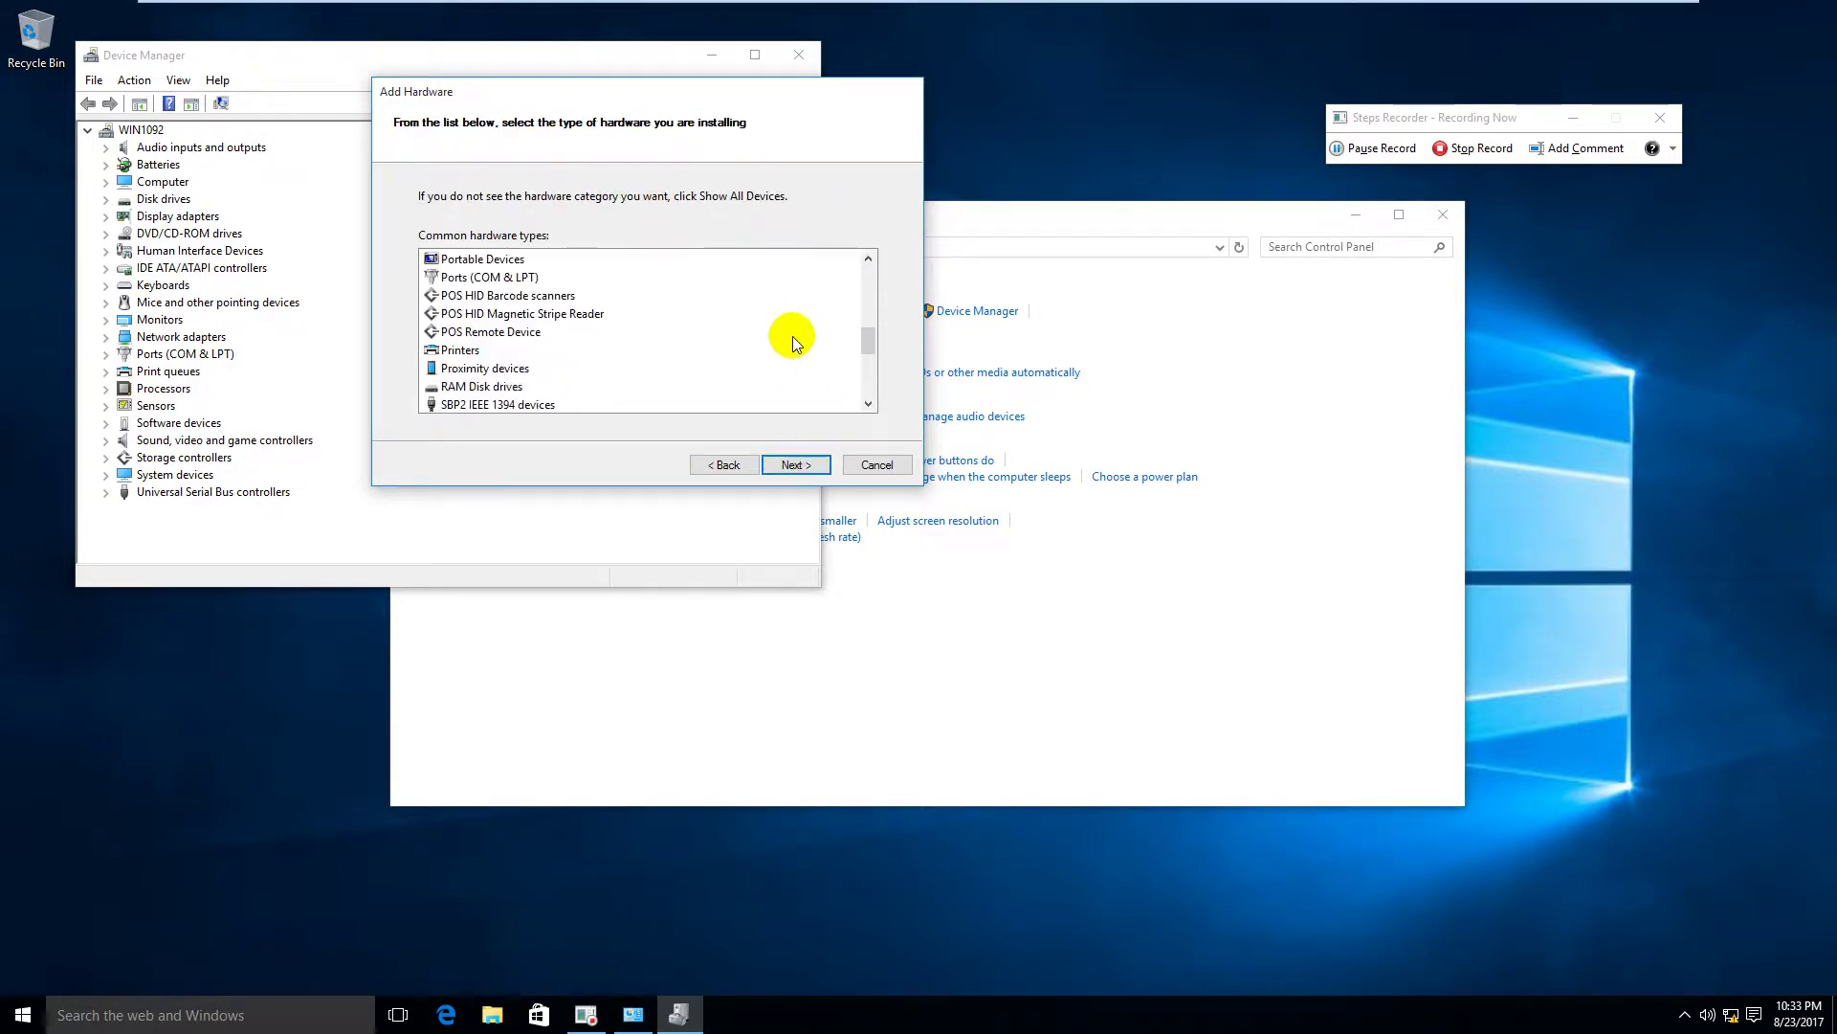
scroll(792, 336, "up", 1)
left_click(514, 279)
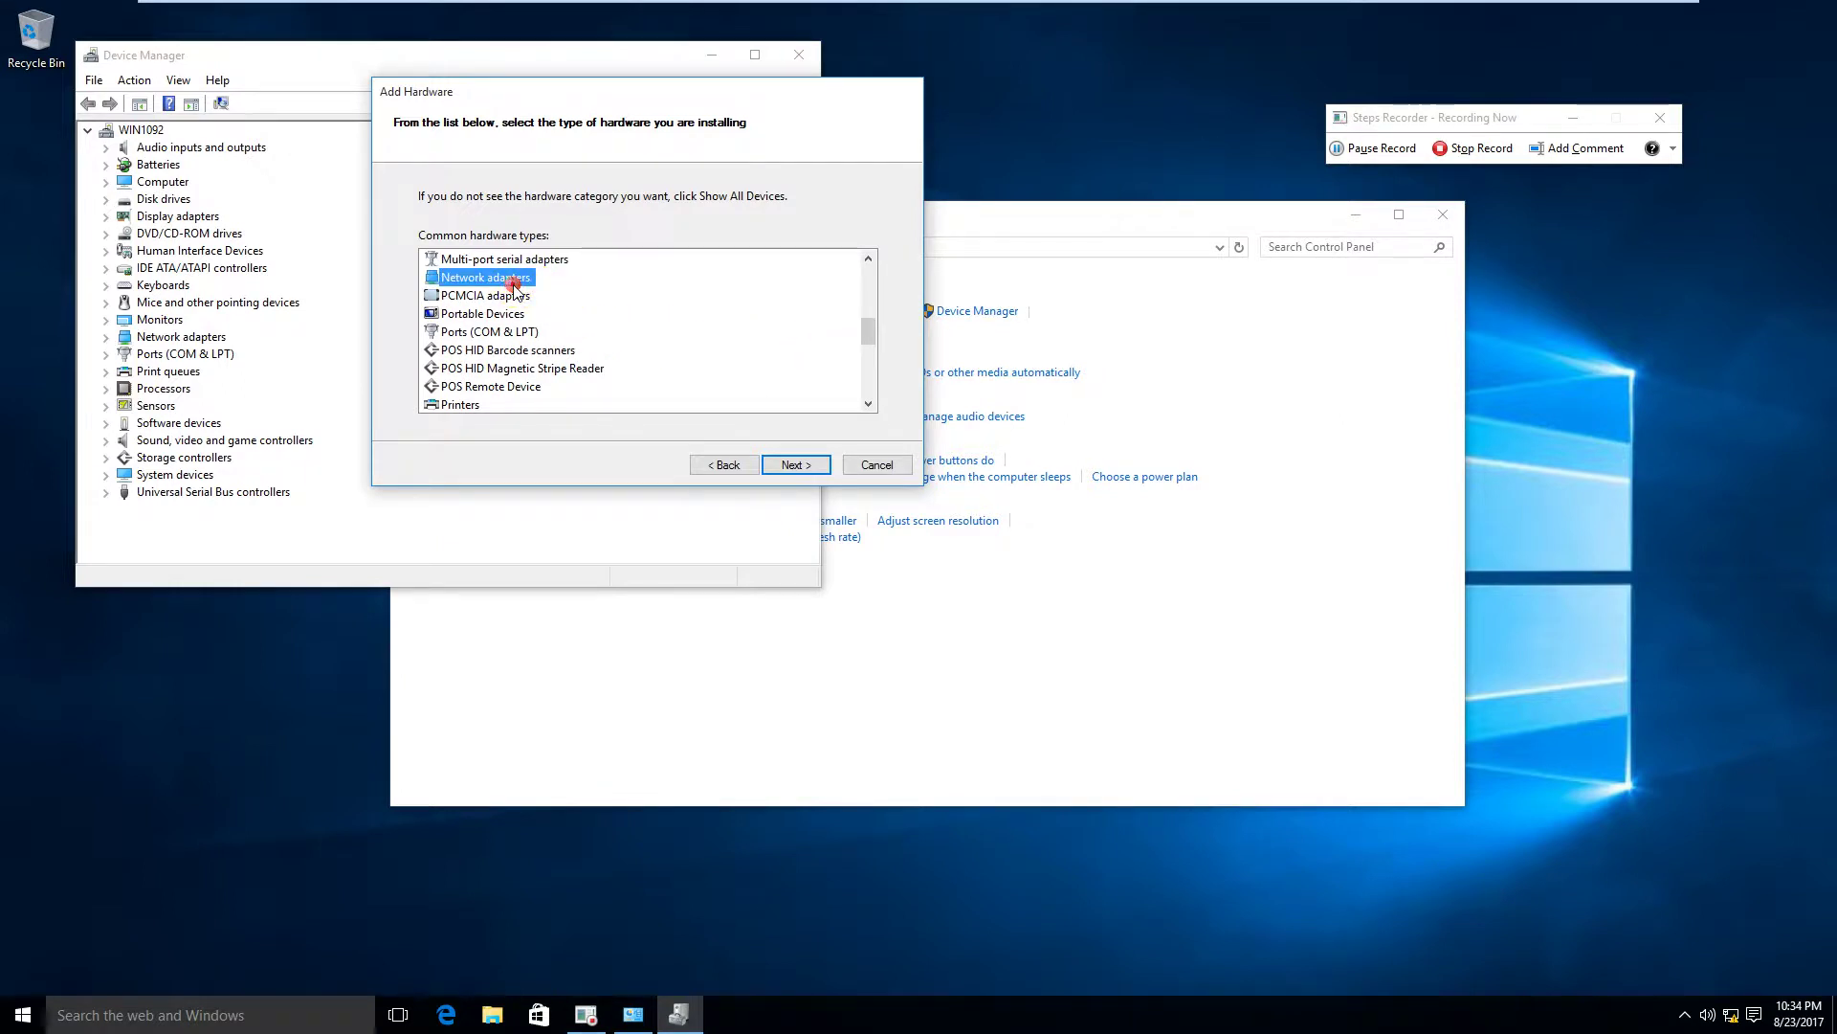
left_click(802, 465)
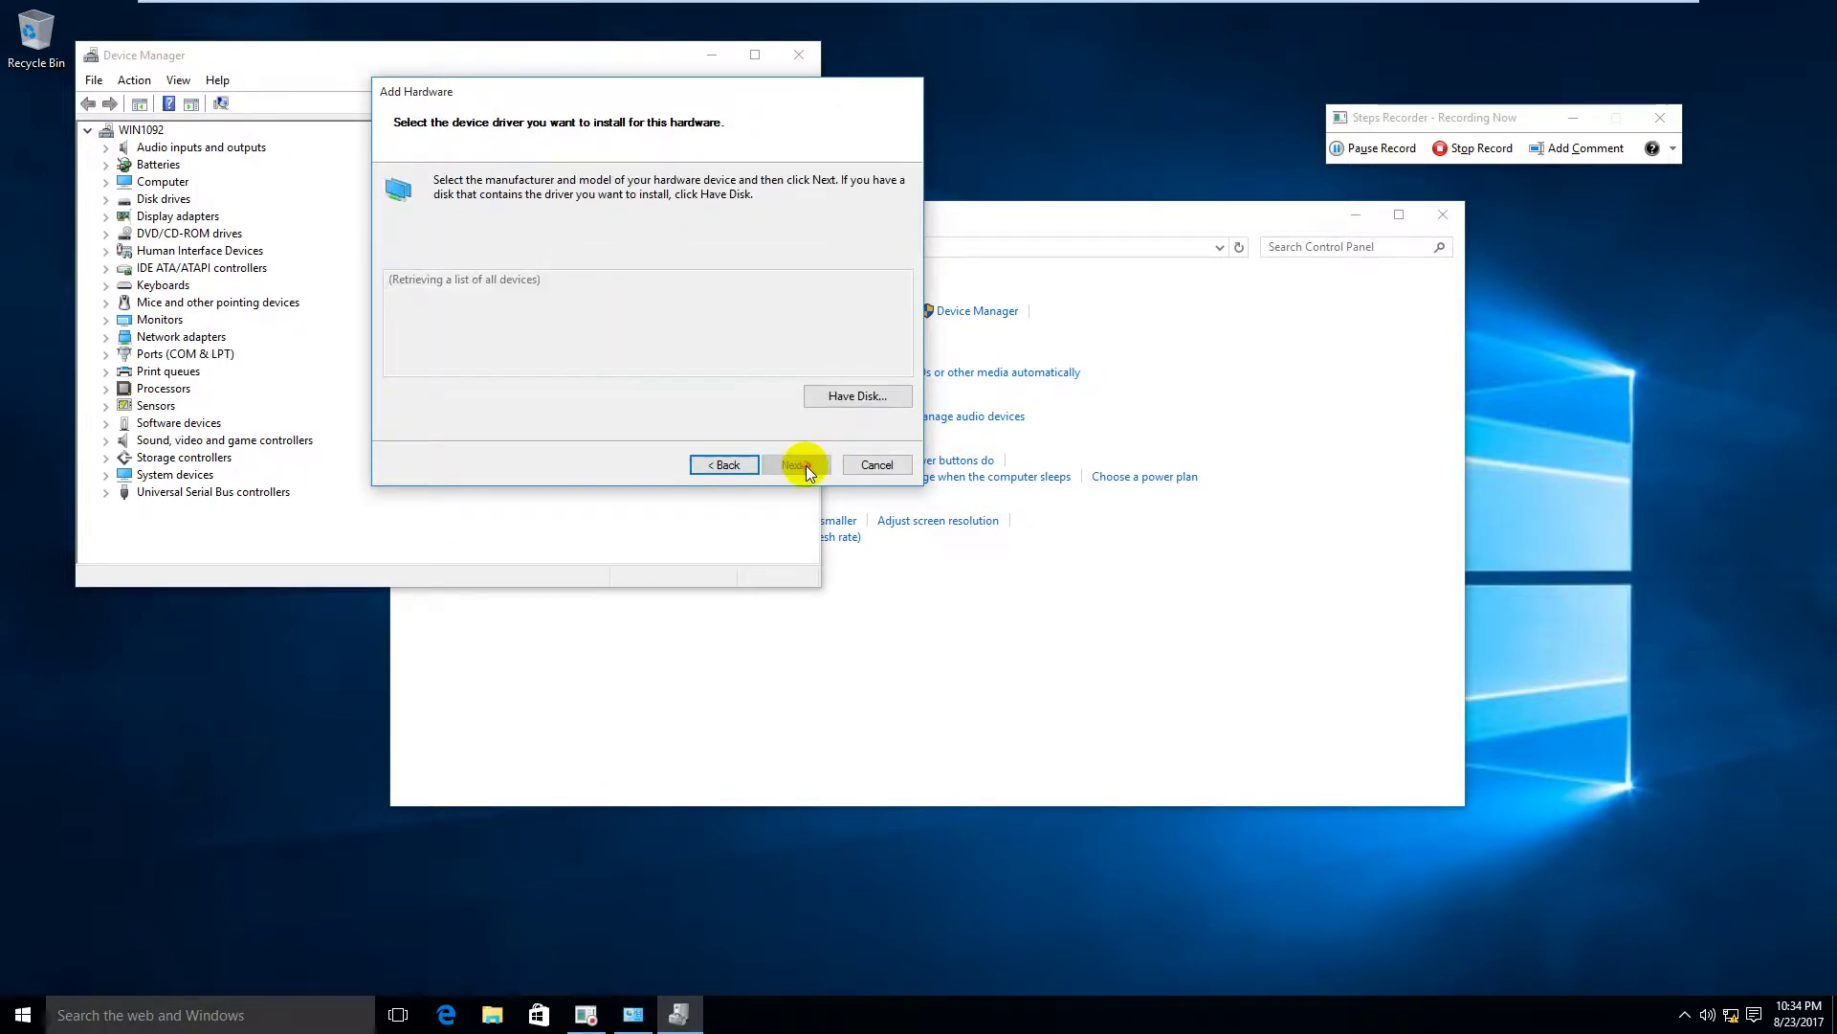
Step: Select Microsoft's KM-TEST Loopback Adapter, install its driver, and finish the wizard
left_click(563, 321)
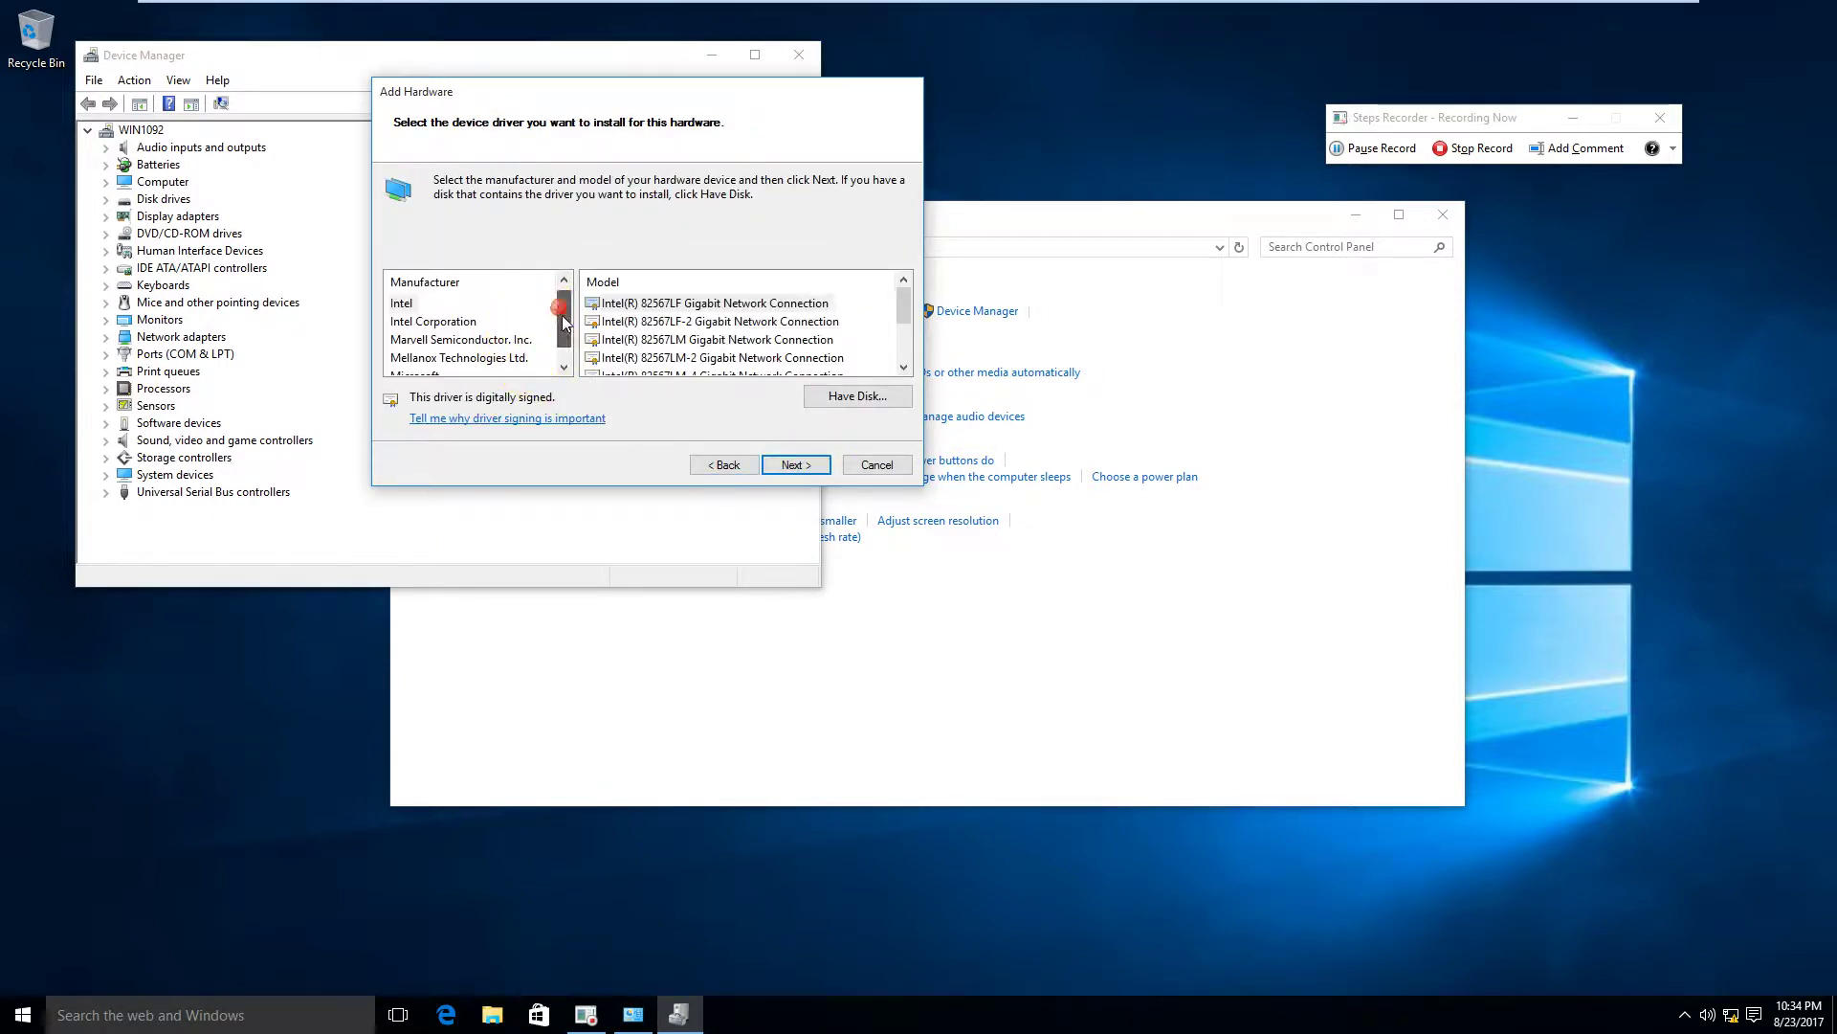
left_click_drag(563, 322, 563, 339)
left_click(414, 357)
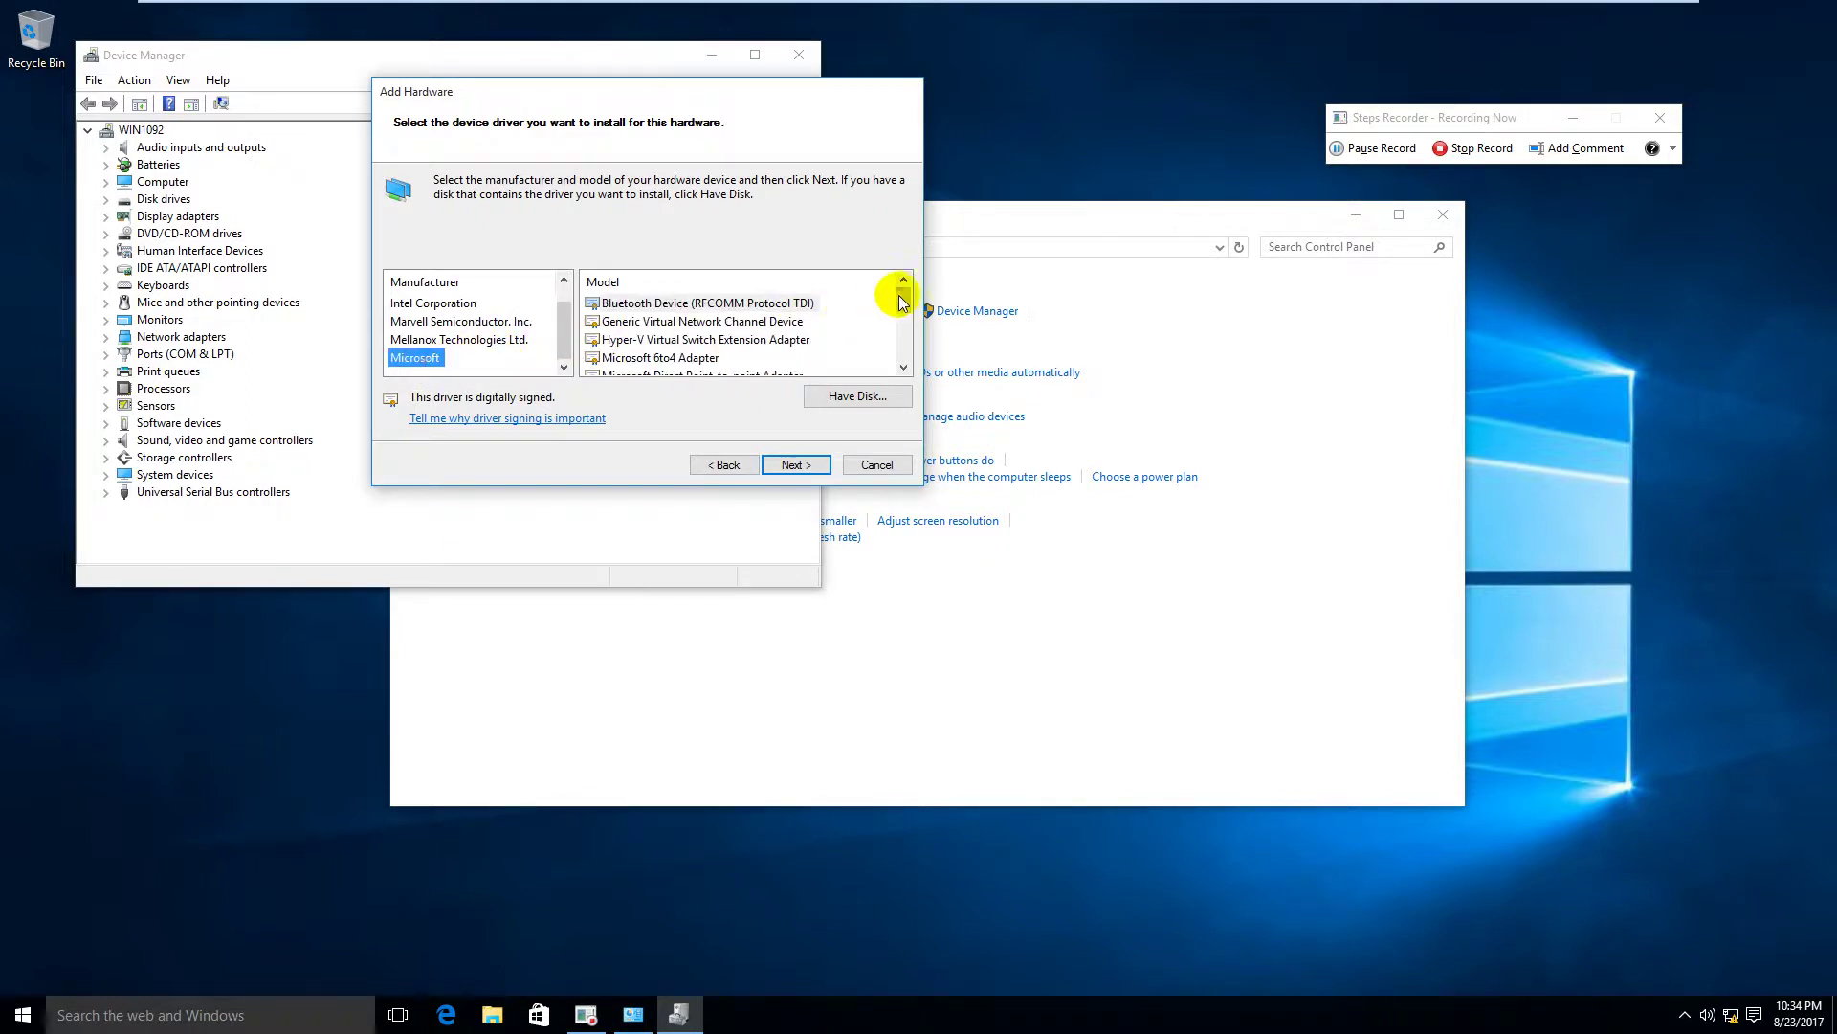
left_click_drag(902, 302, 897, 337)
left_click(772, 339)
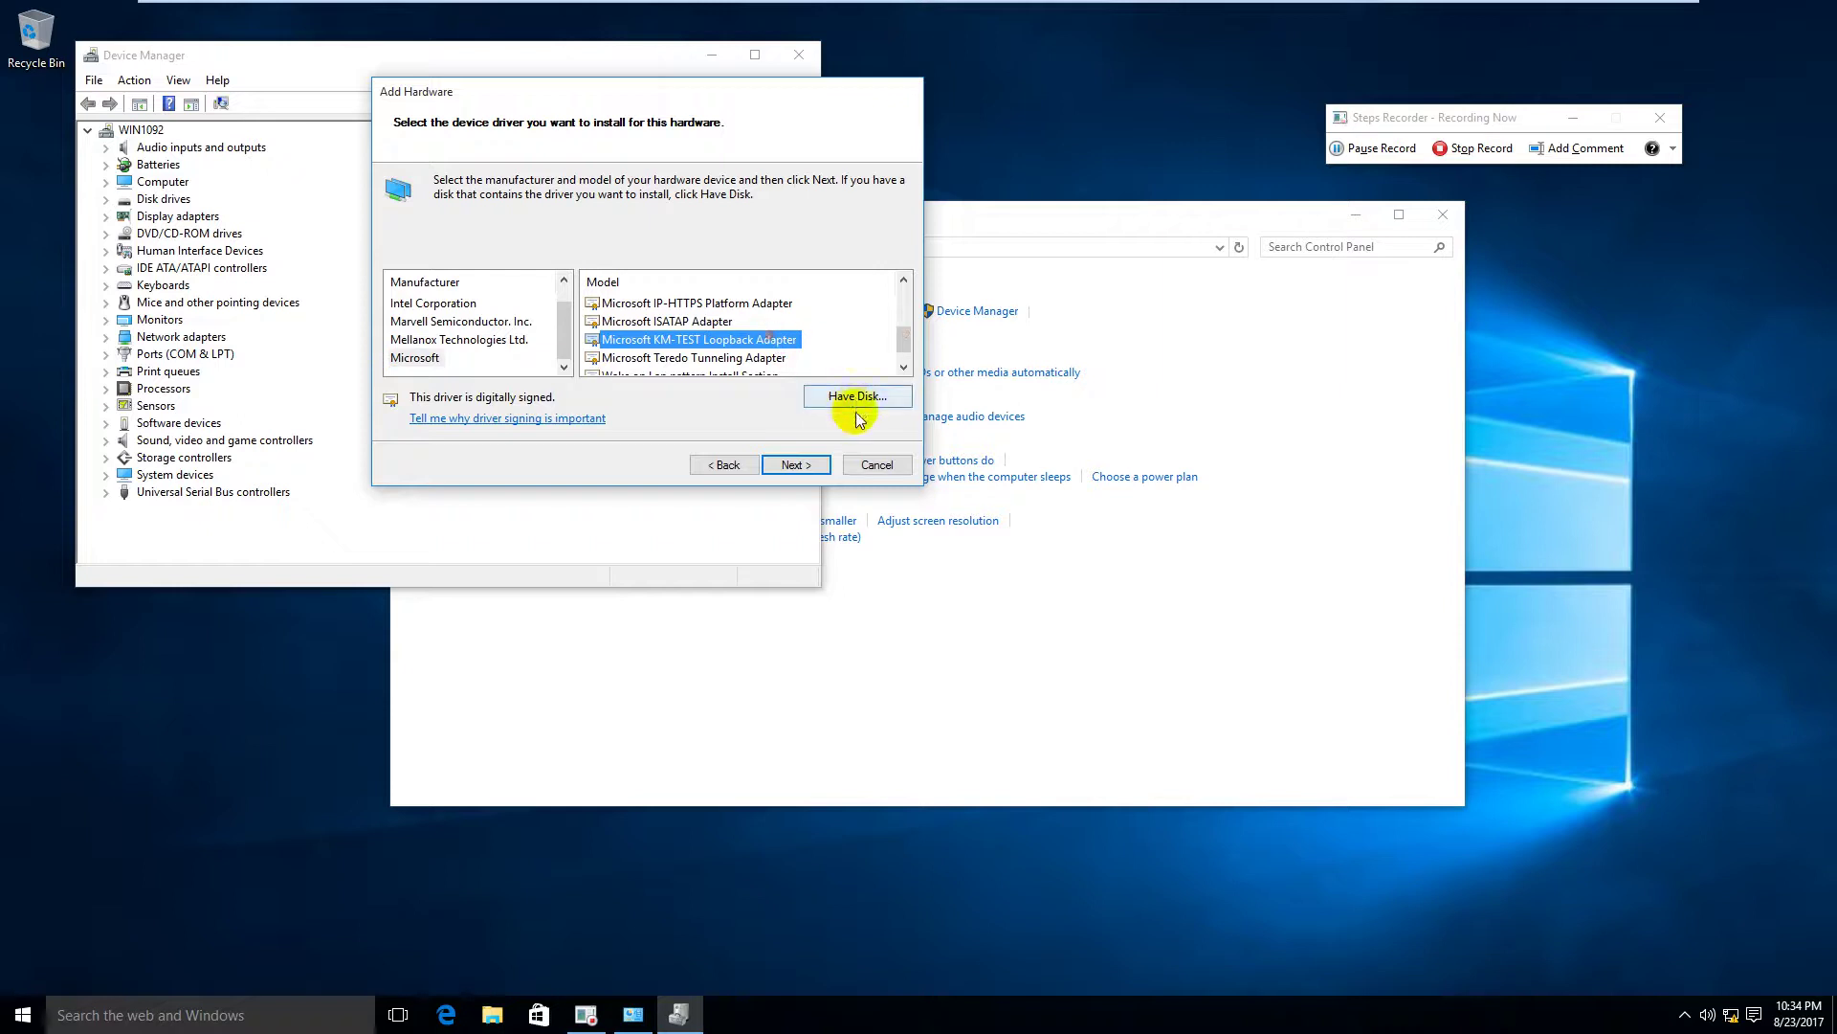
left_click(814, 465)
left_click(815, 468)
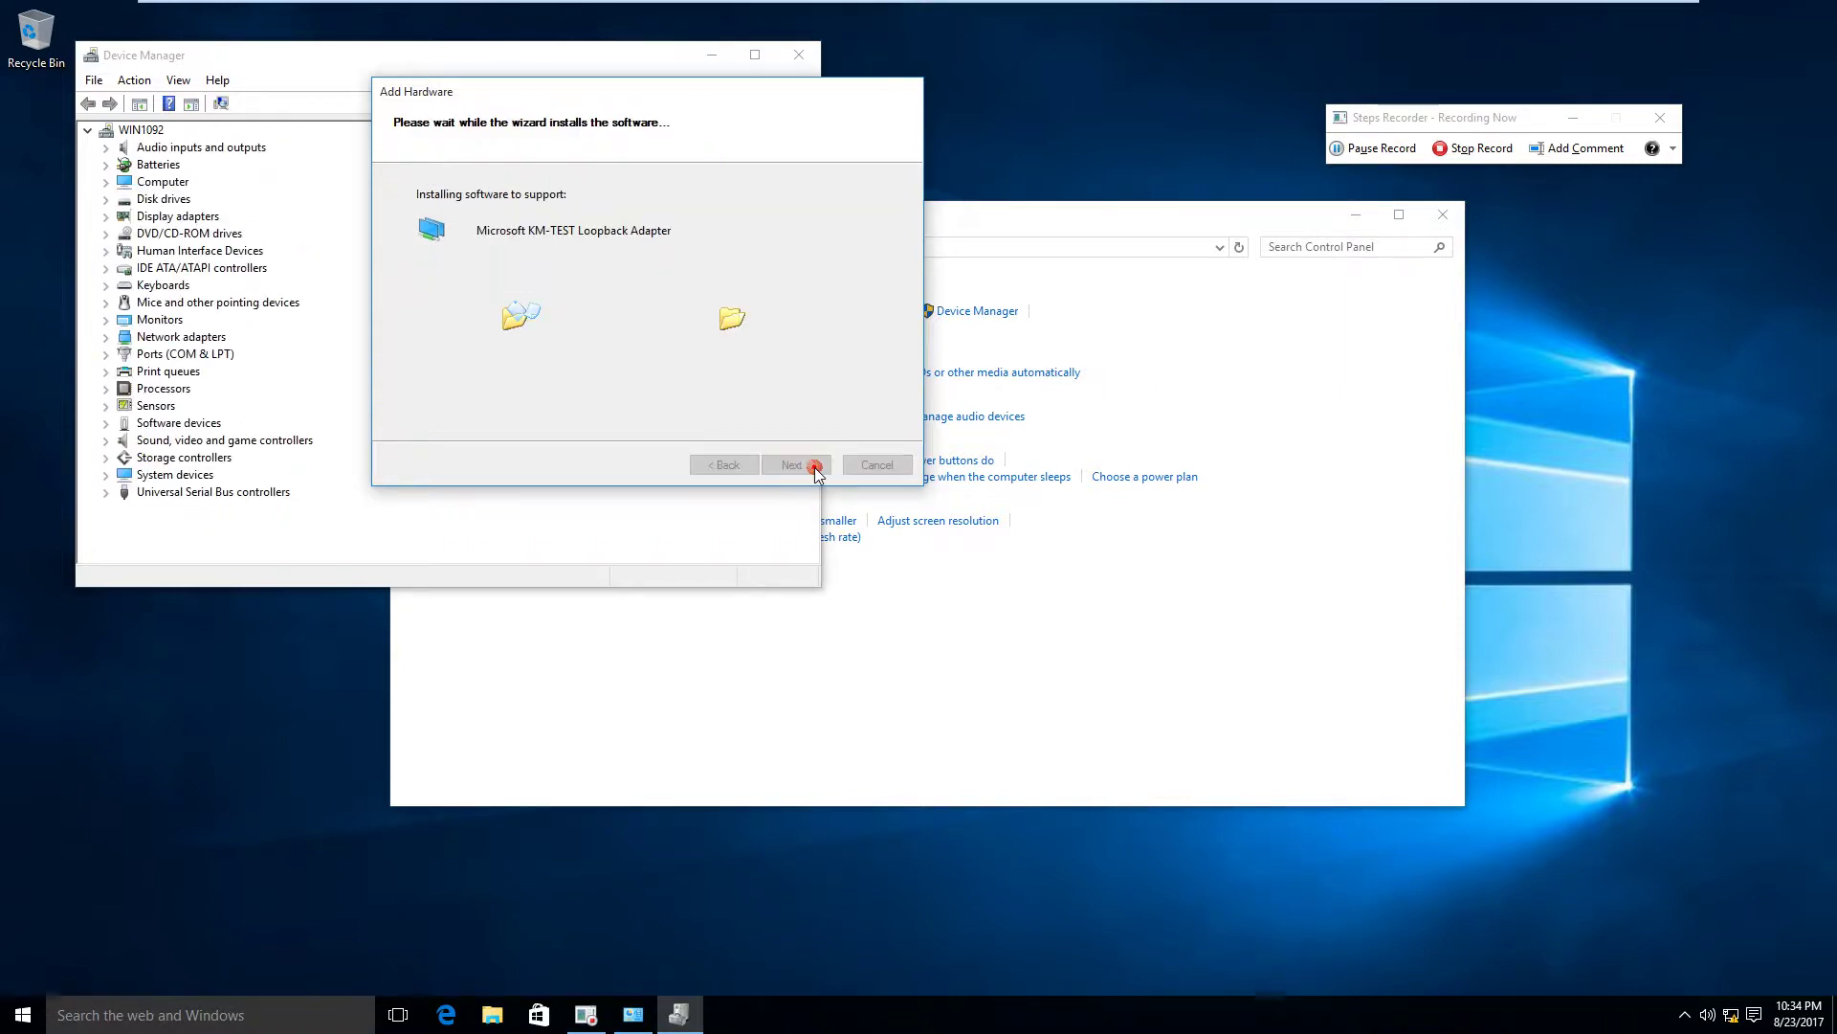
left_click(796, 465)
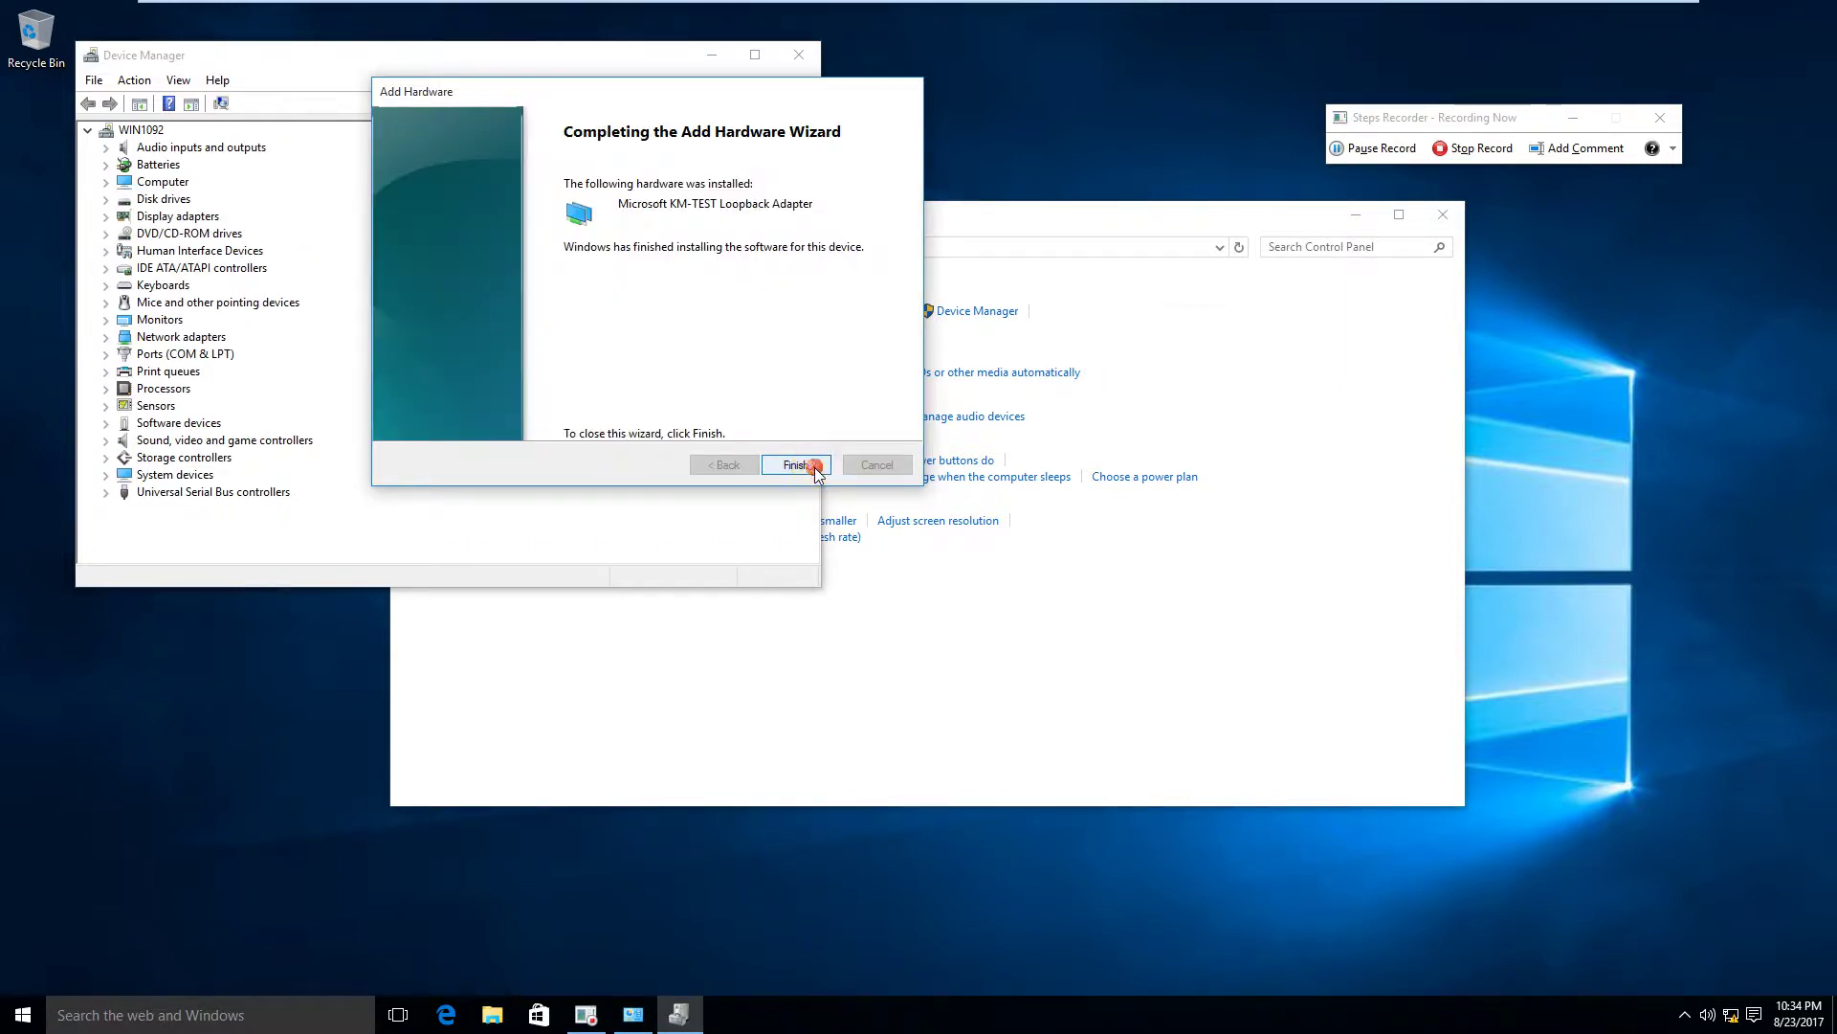
Step: Close the Device Manager and Control Panel windows
left_click(799, 55)
left_click(1443, 215)
left_click(1111, 502)
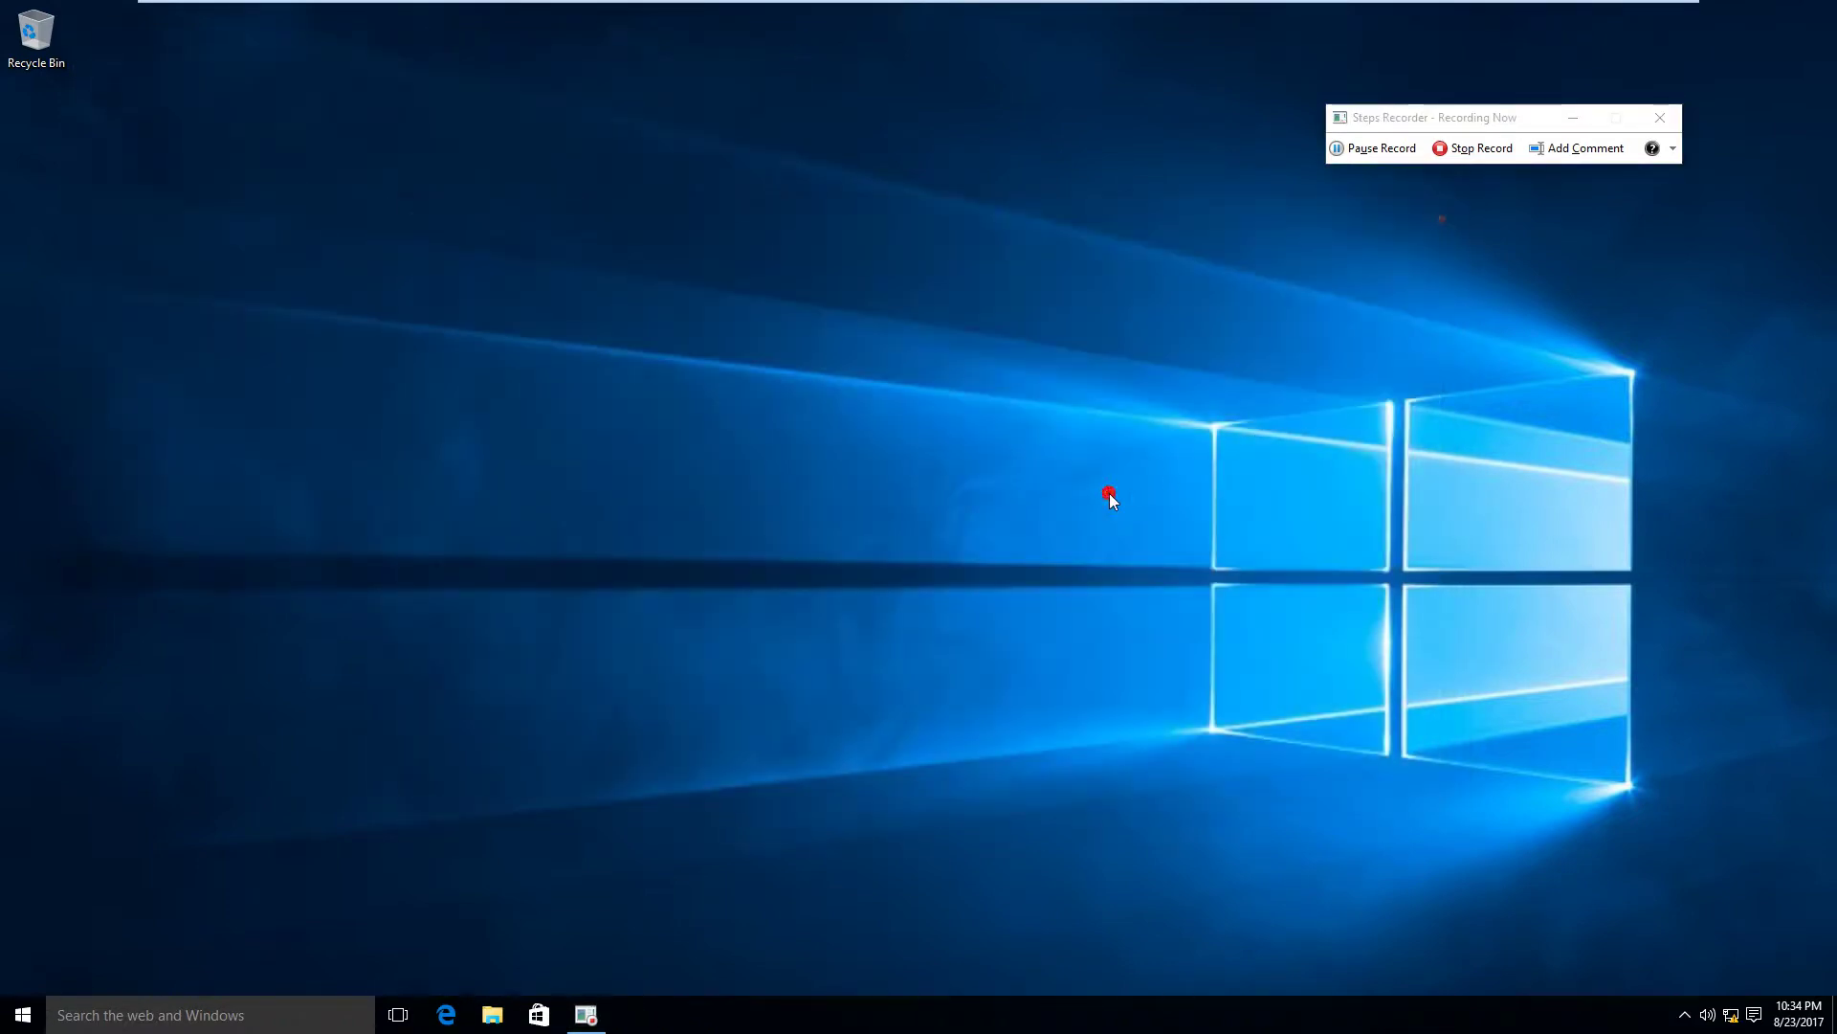
Step: Open Network Connections by running ncpa.cpl from the Start menu
key("super")
type("ncpa.cpl")
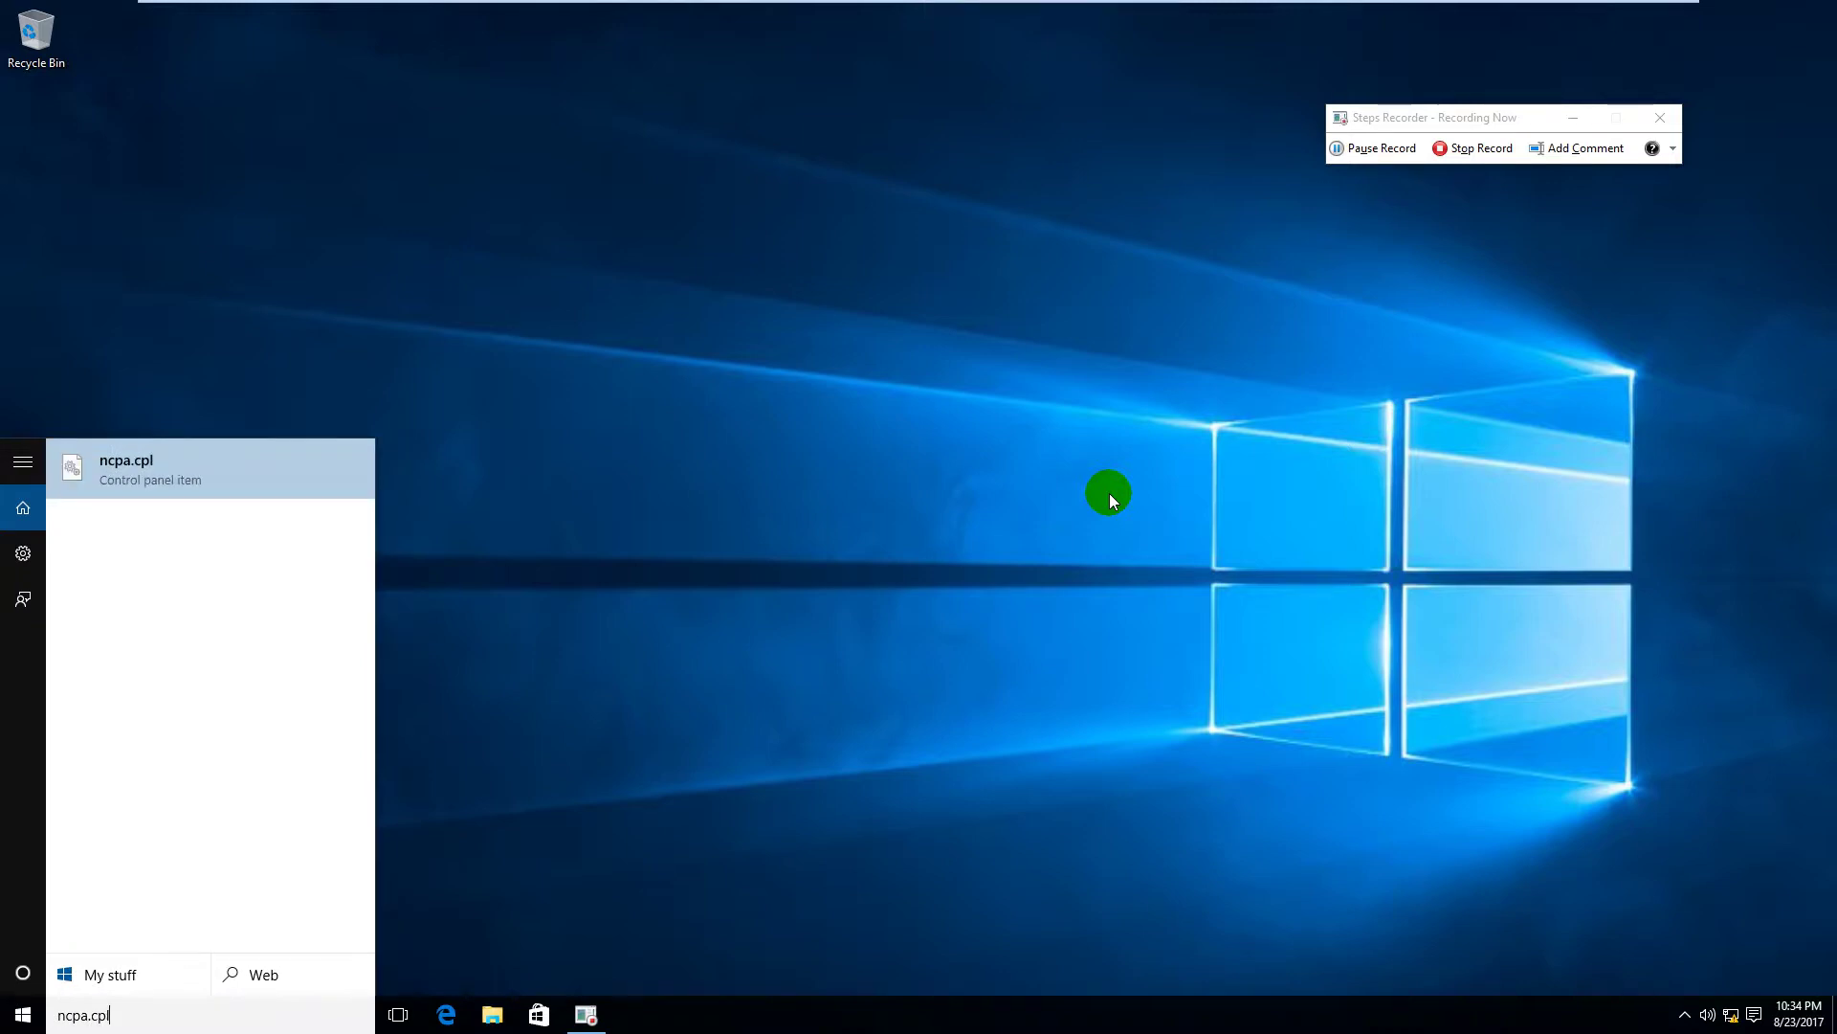
key("Return")
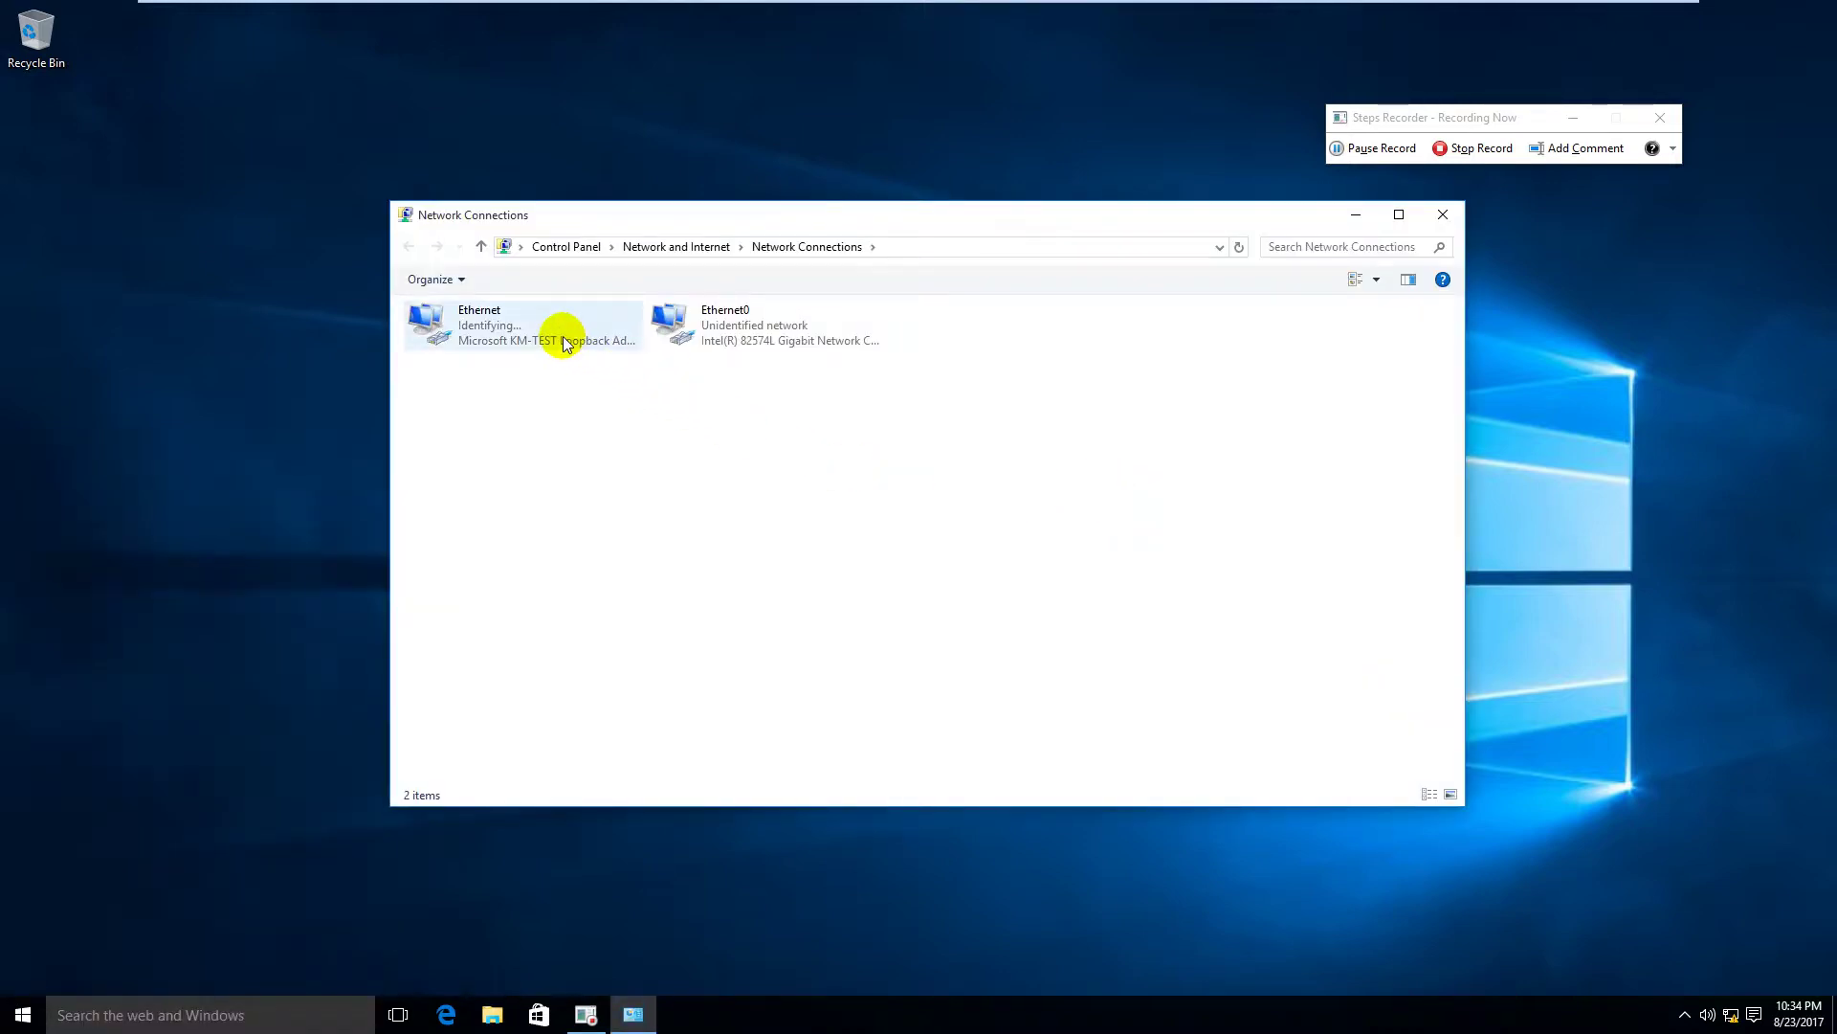
Step: Stop recording and save the steps to the desktop as the 'Install a loopback adapter' zip
left_click(1489, 151)
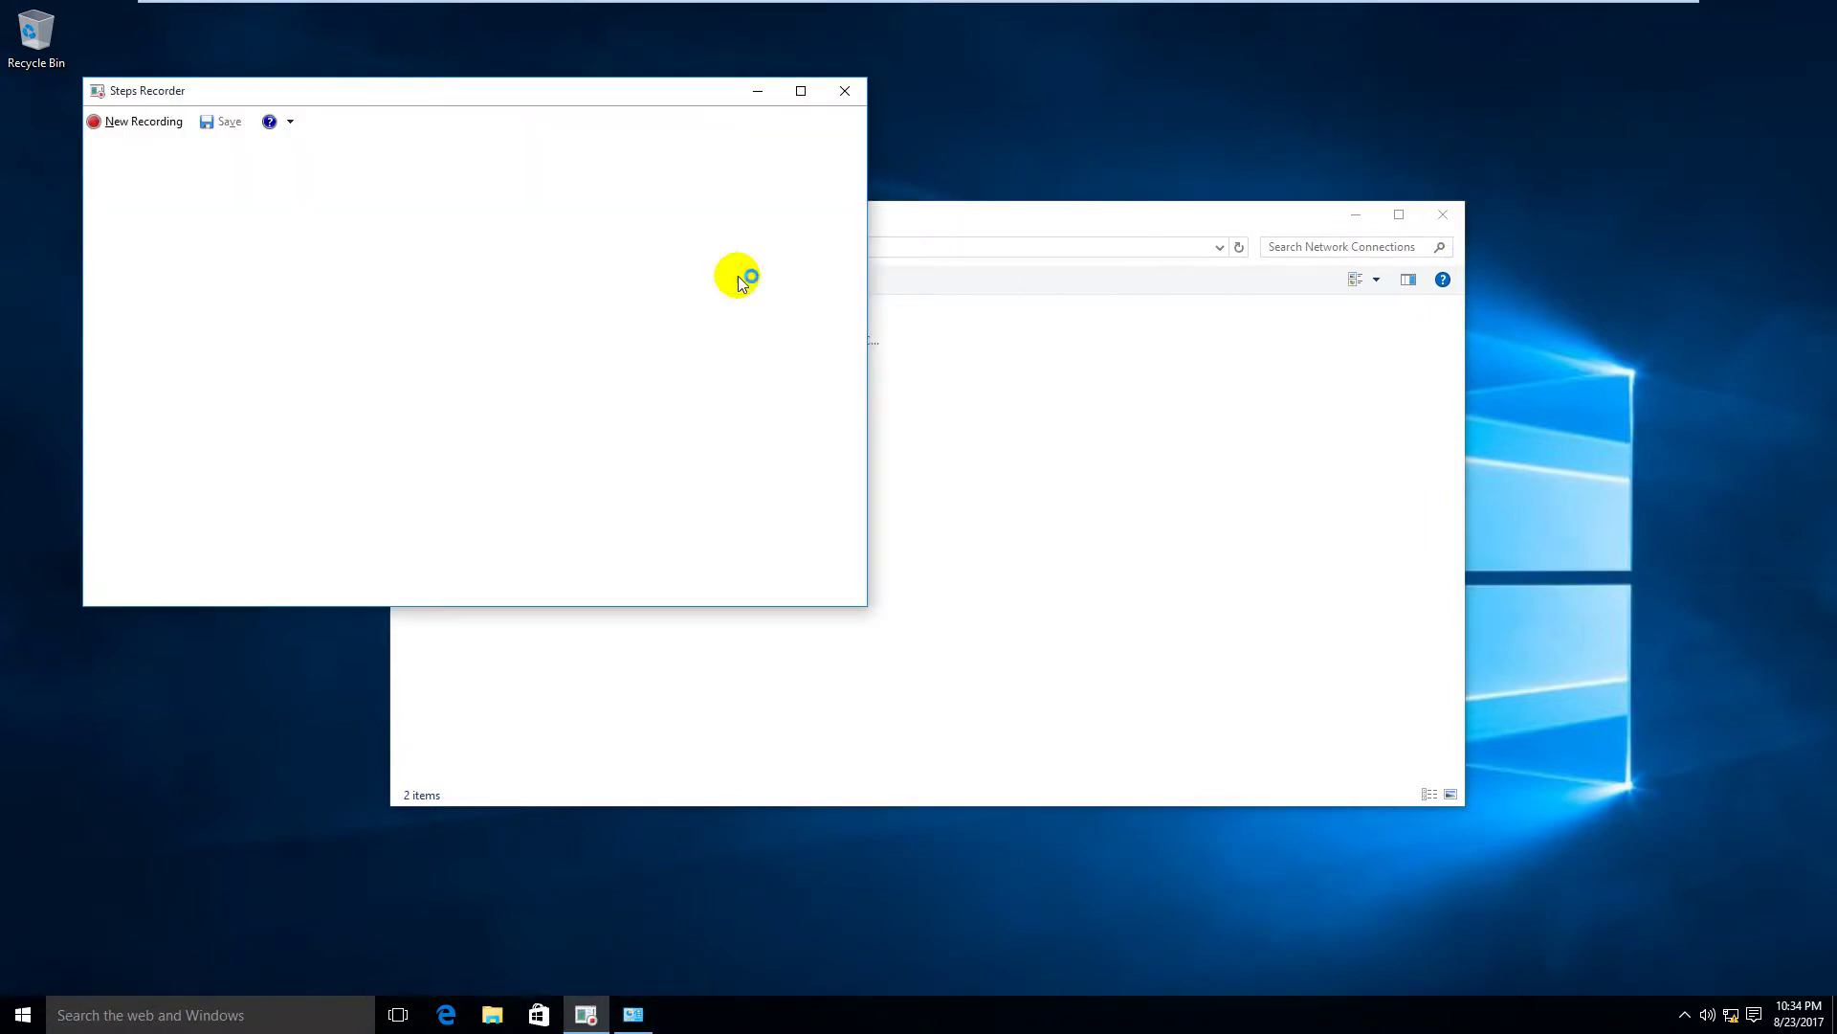
left_click(225, 120)
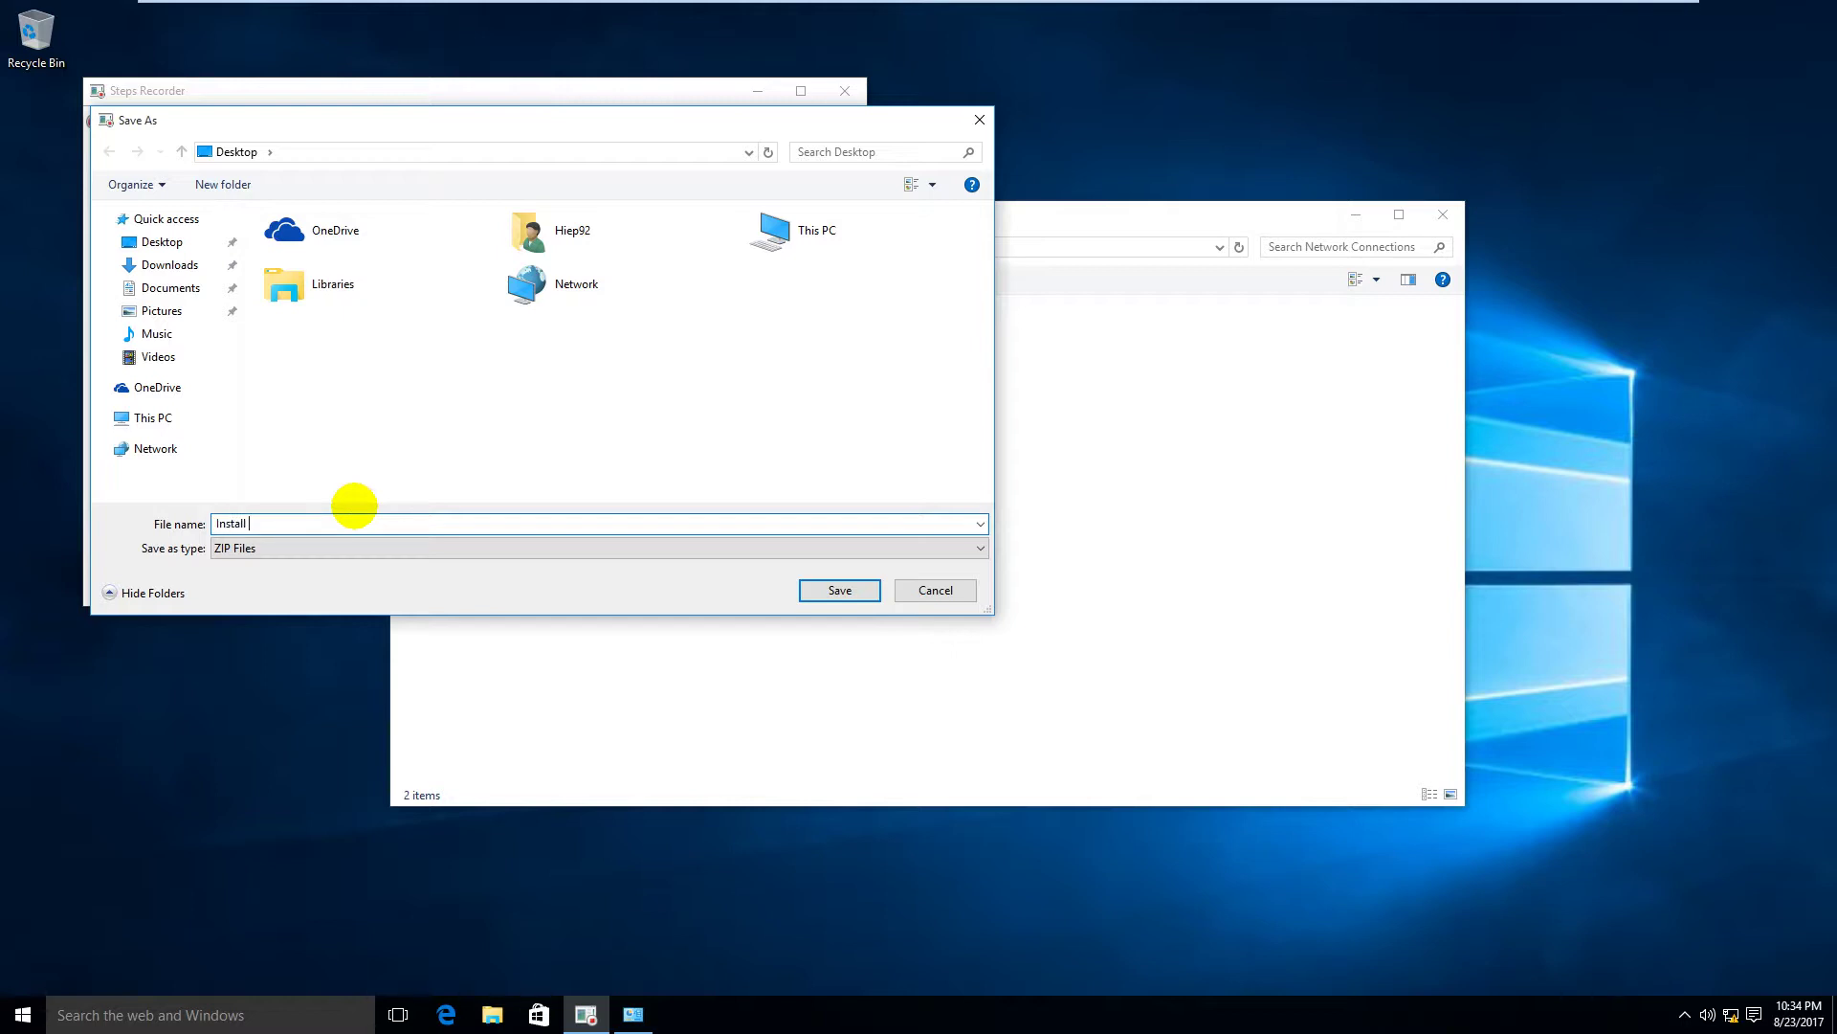
type("Install a loopback adapter")
left_click(831, 591)
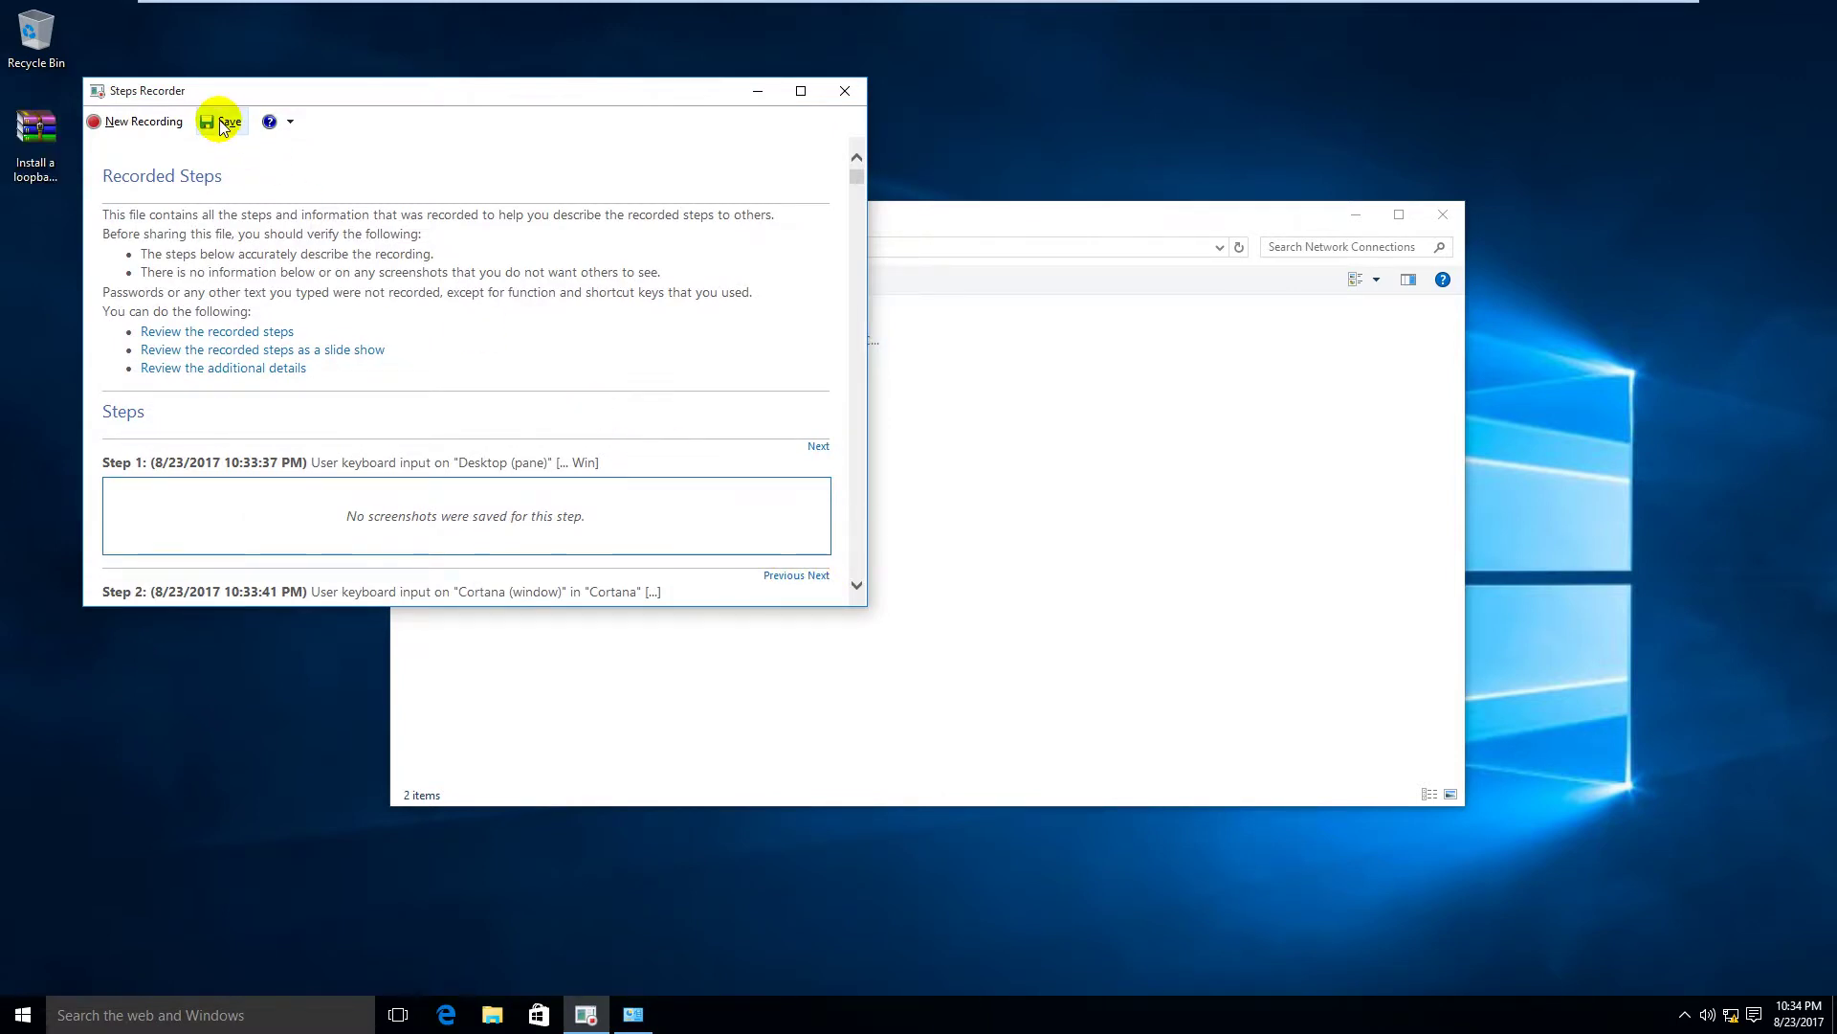
left_click(843, 92)
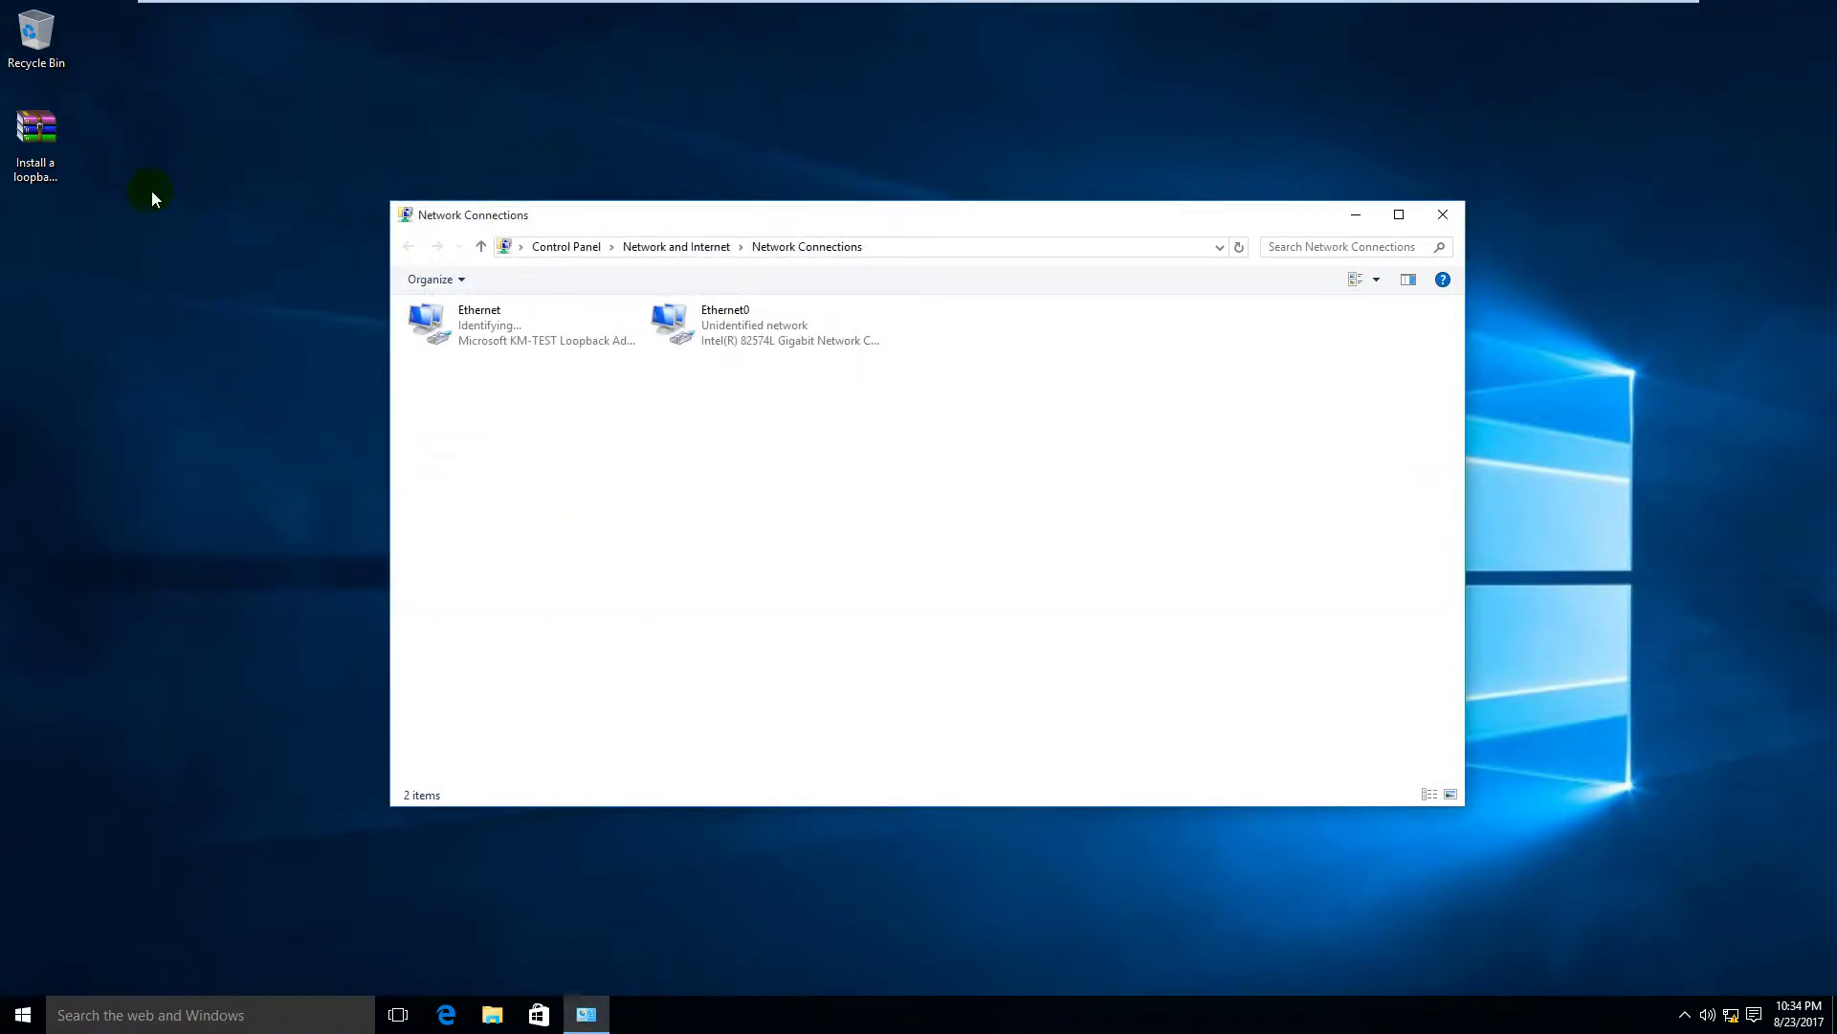
Step: Minimize Network Connections and extract the recording zip onto the desktop
left_click(1356, 214)
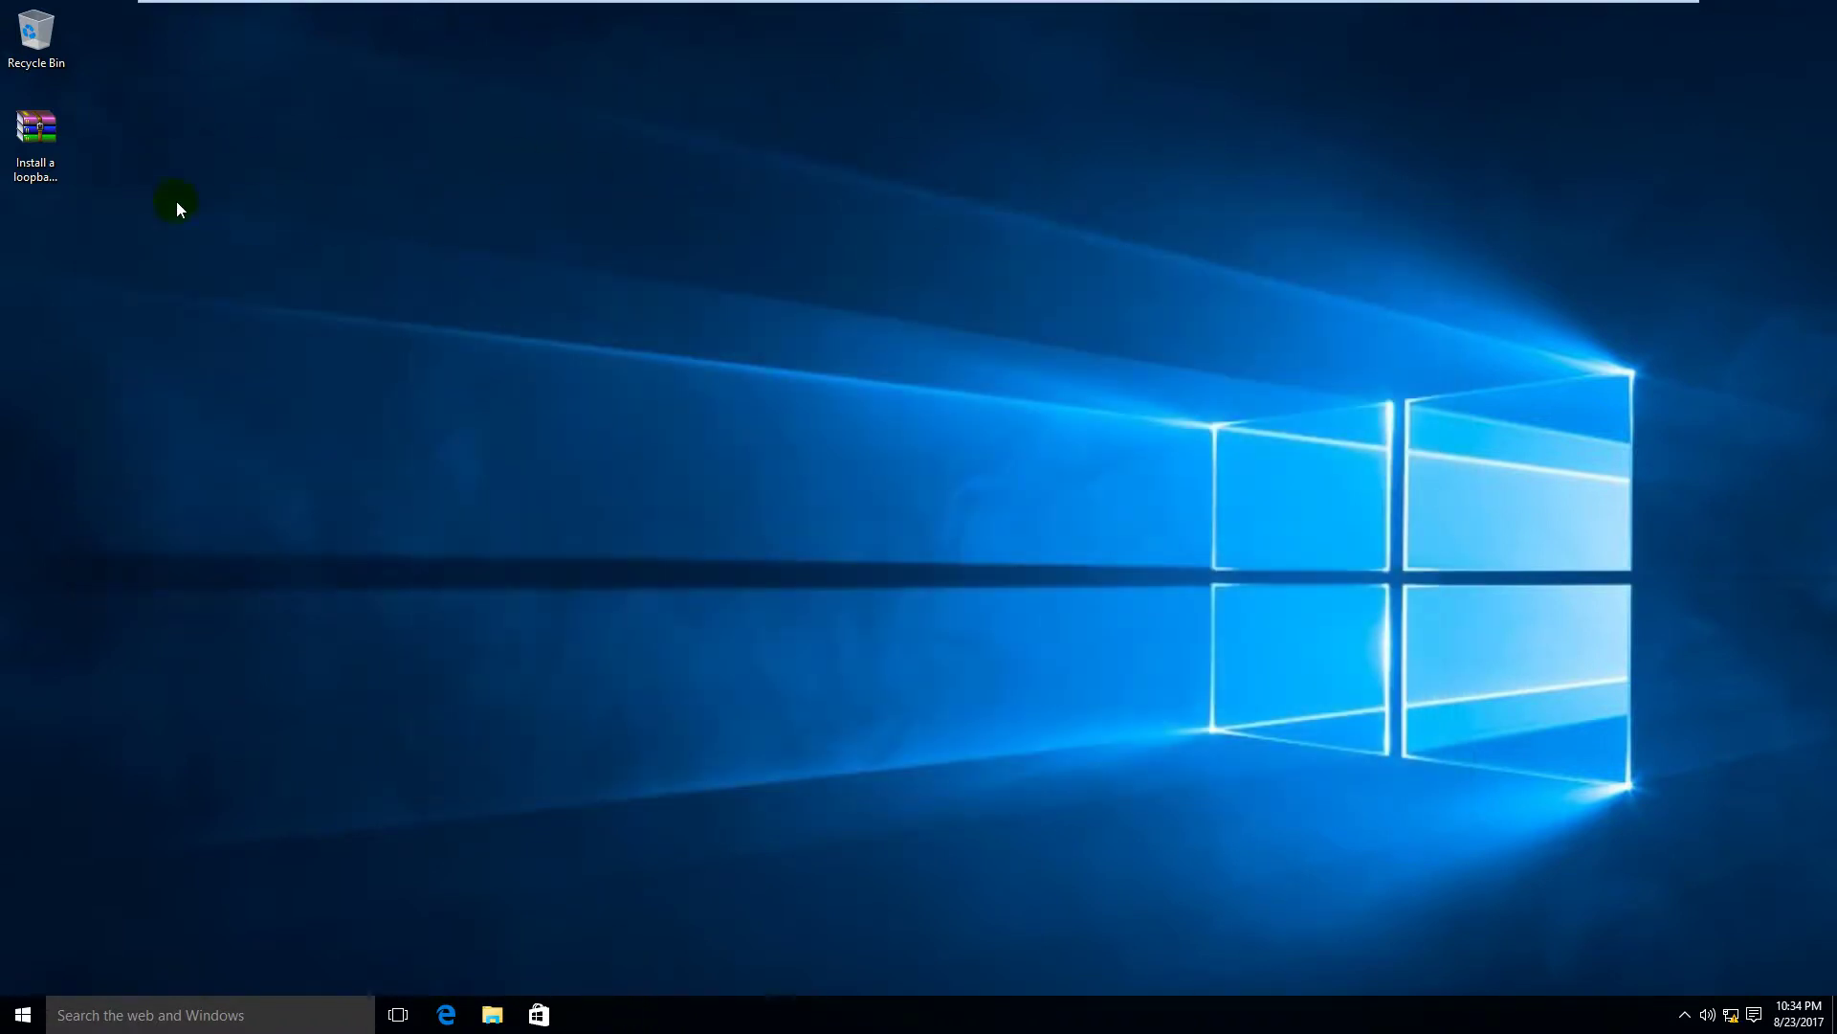
left_click(55, 142)
right_click(56, 137)
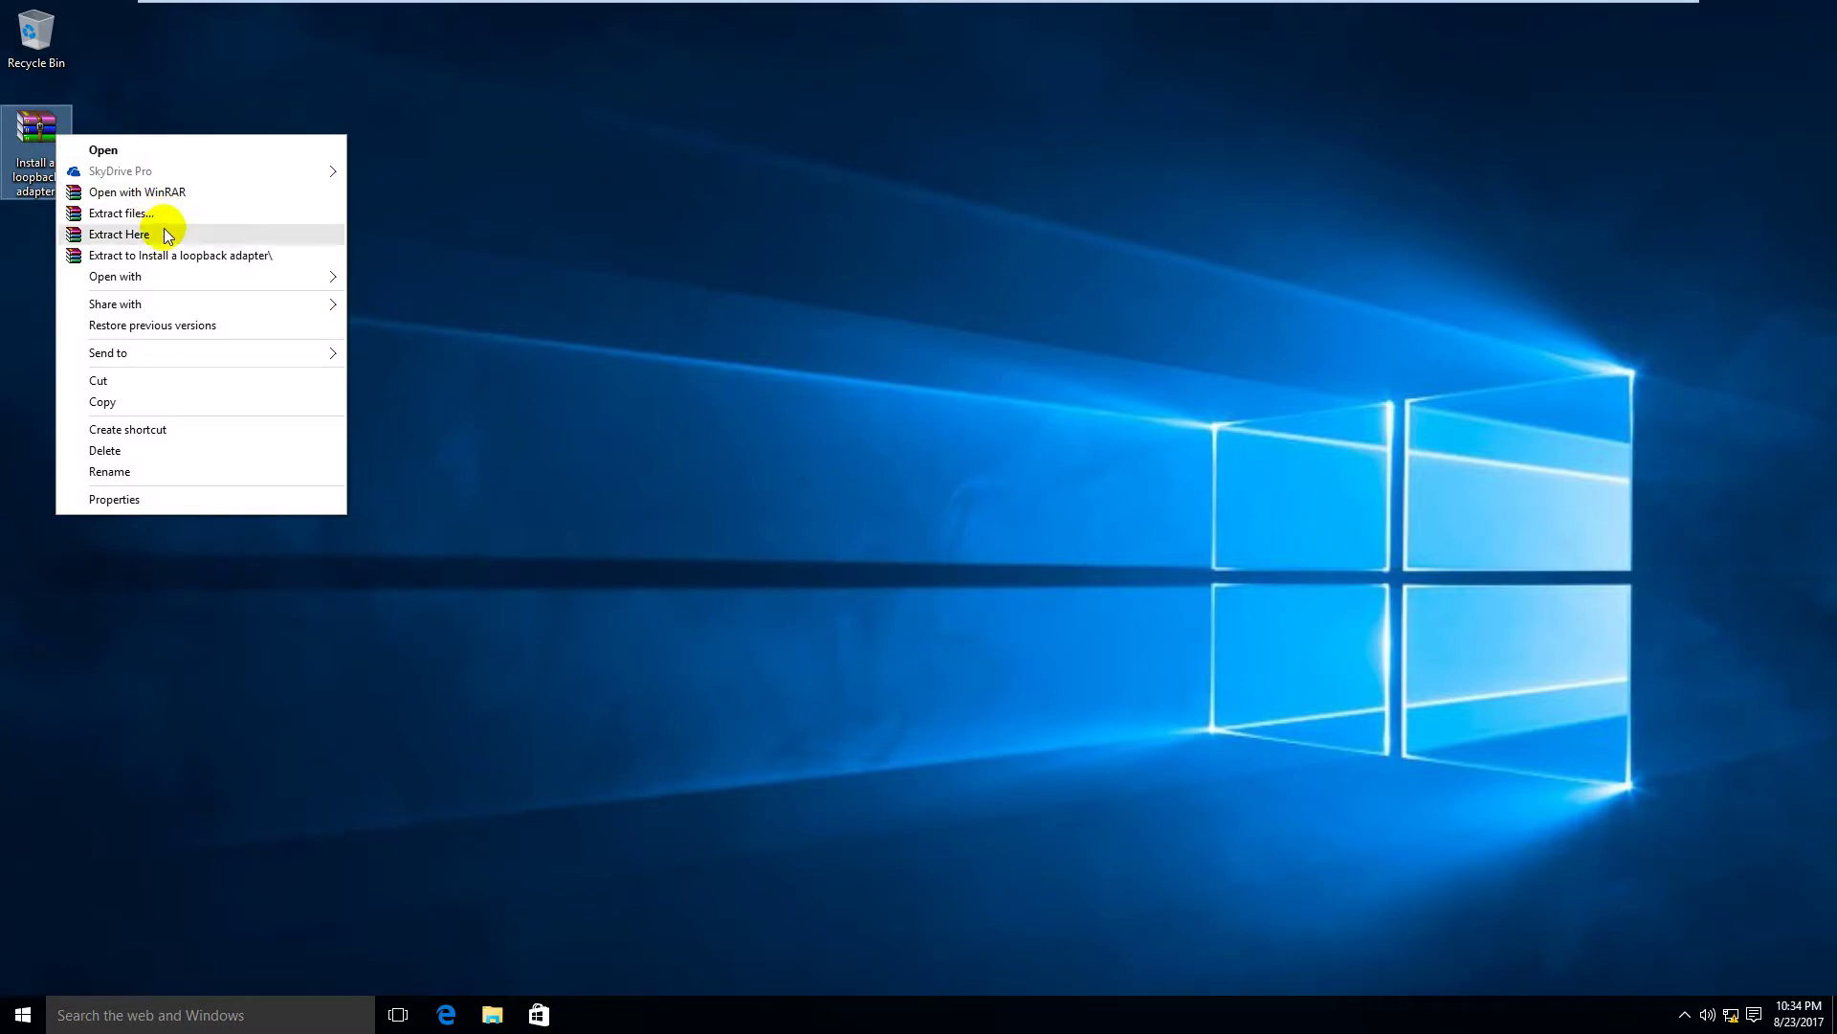
left_click(164, 234)
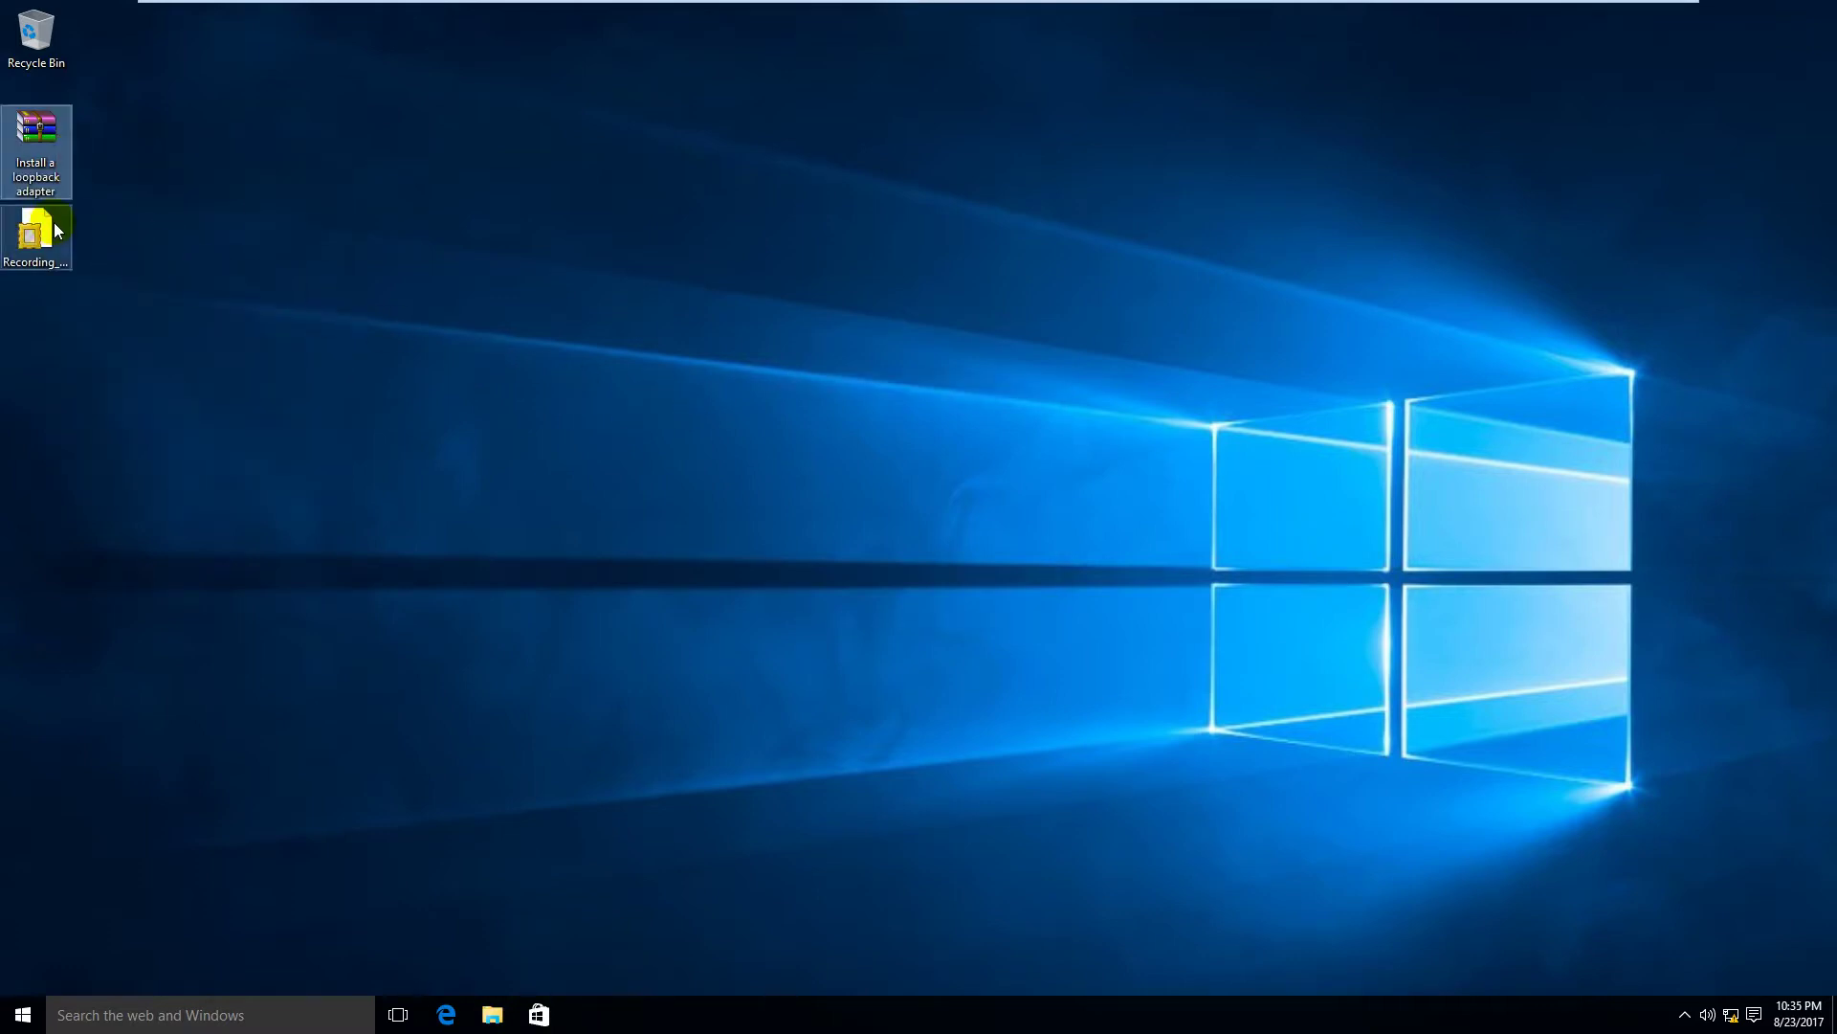
Step: Open the extracted .mht in Internet Explorer, postpone setup, and maximize the window
double_click(53, 222)
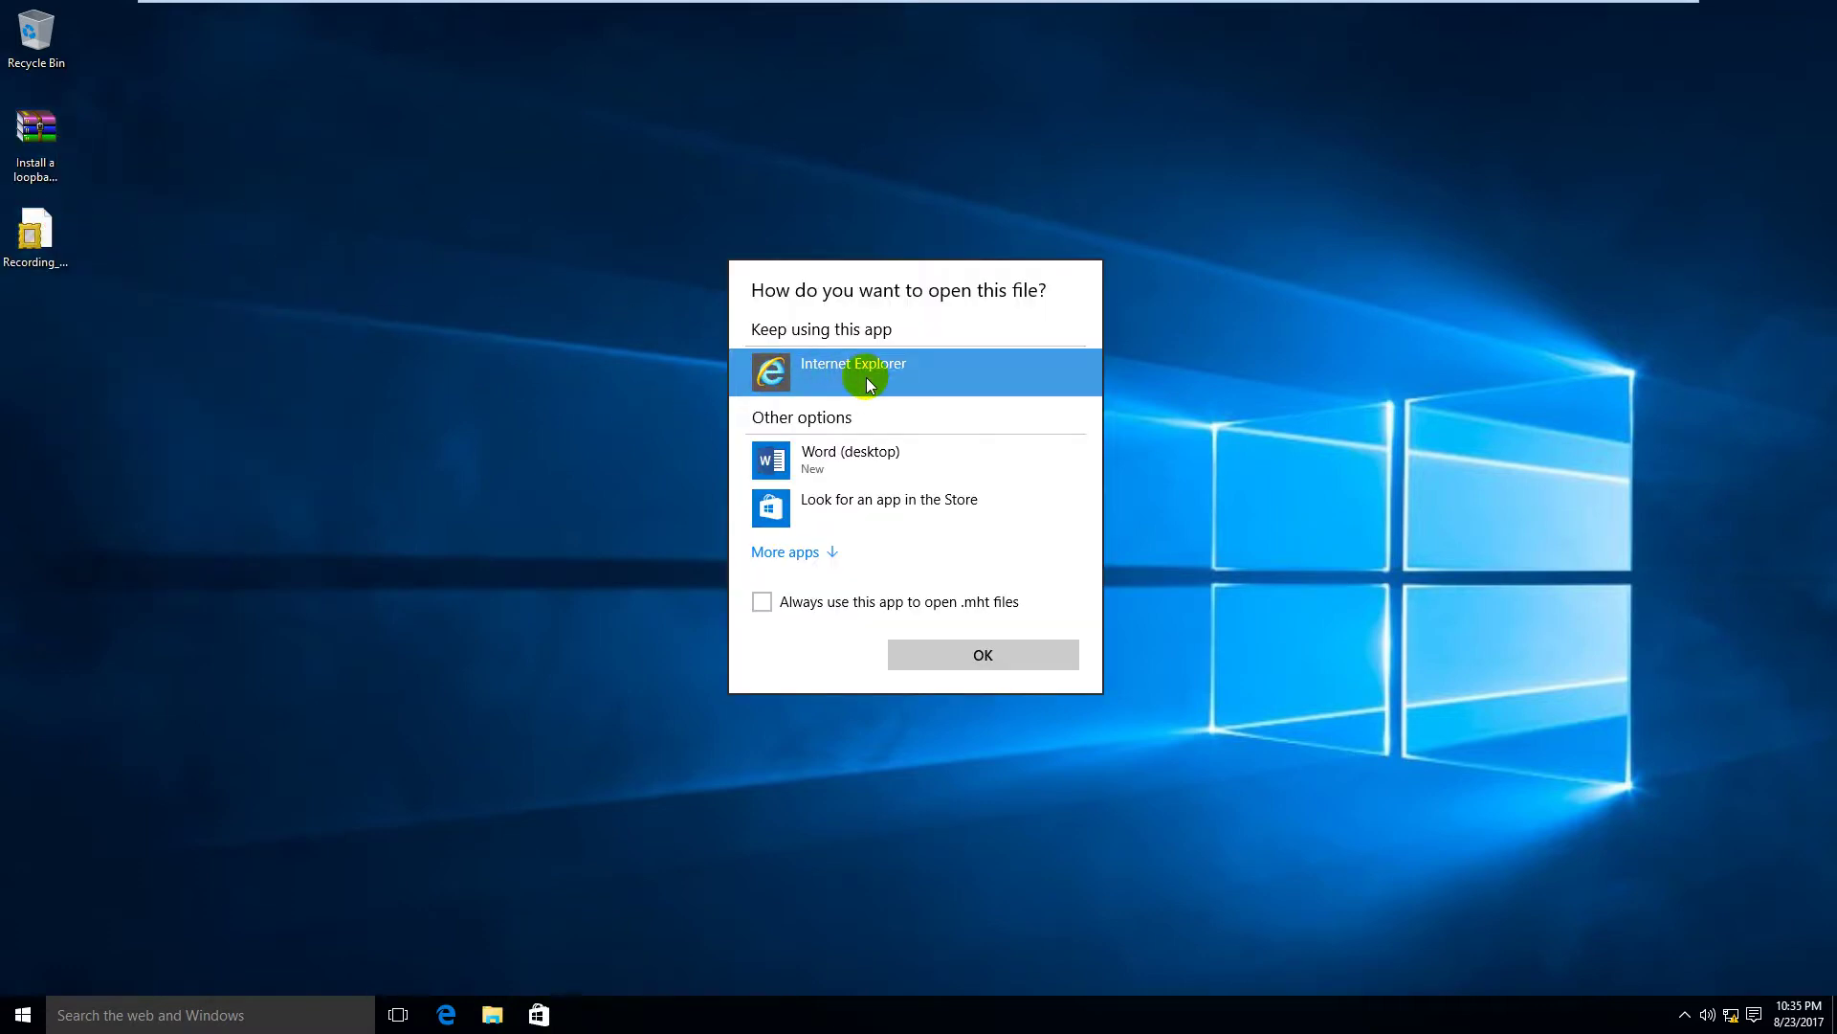
left_click(968, 653)
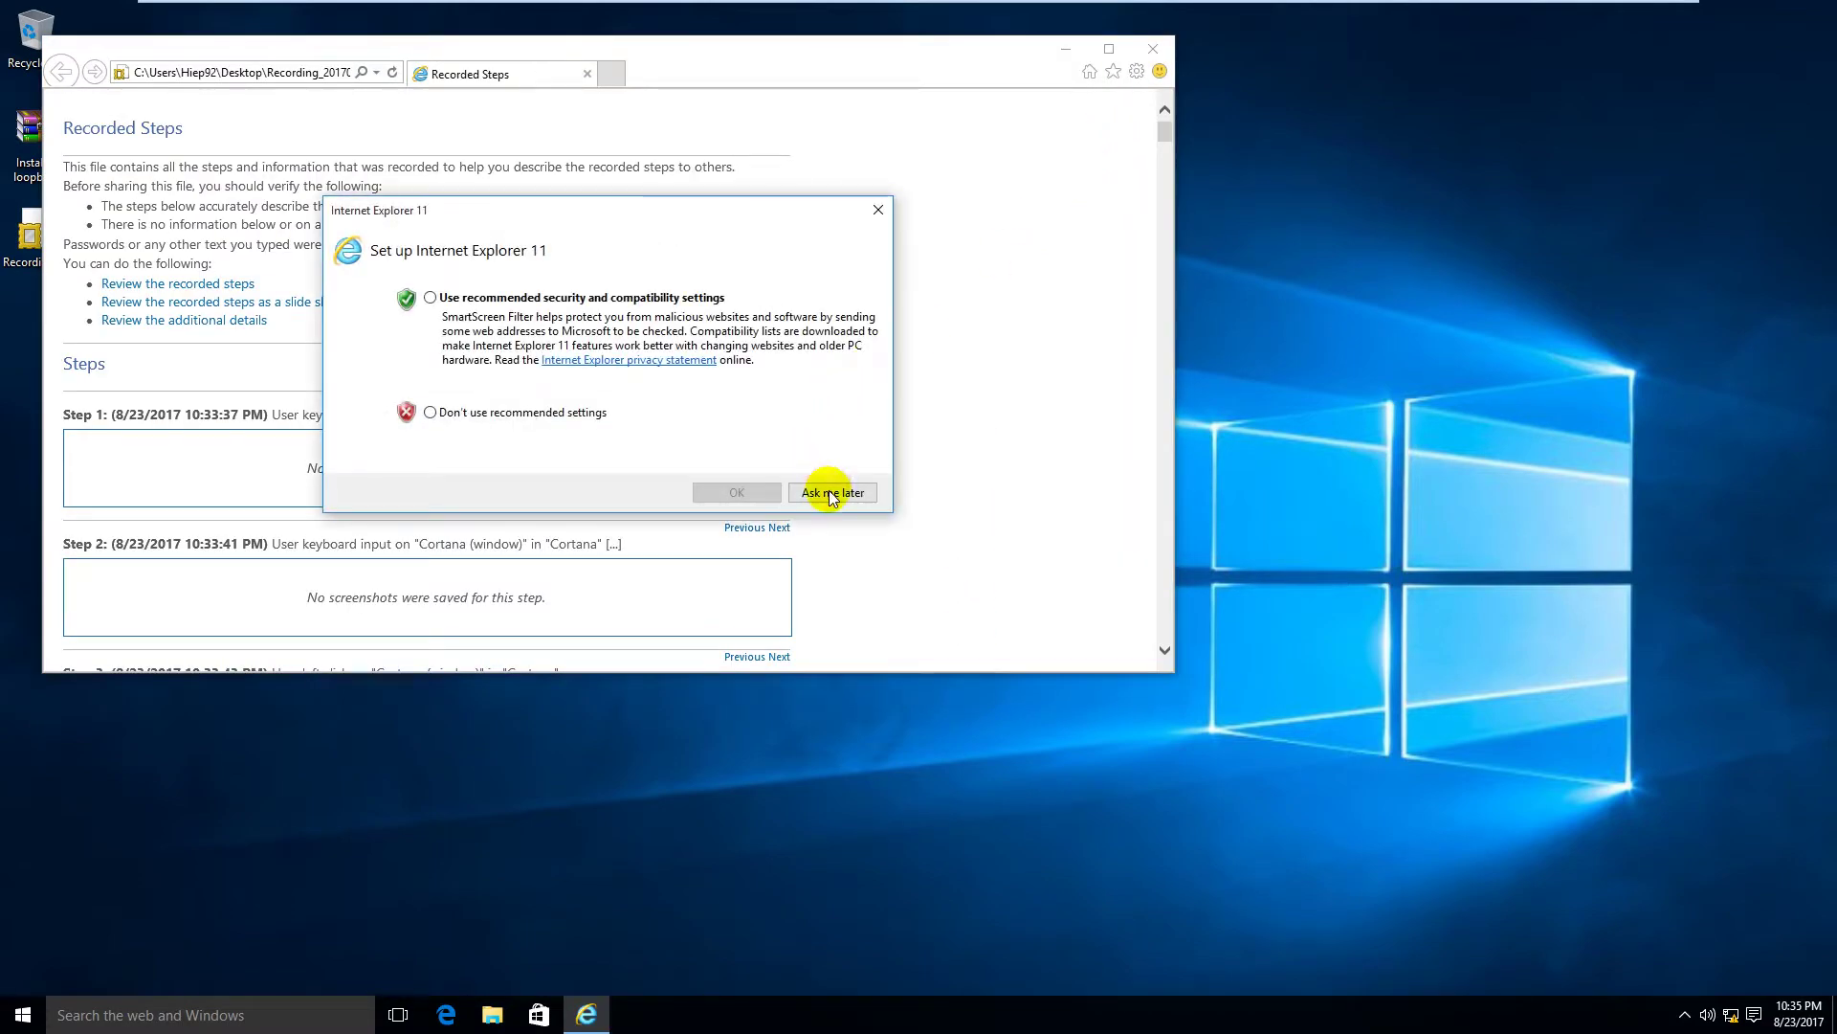
left_click(831, 493)
left_click(780, 74)
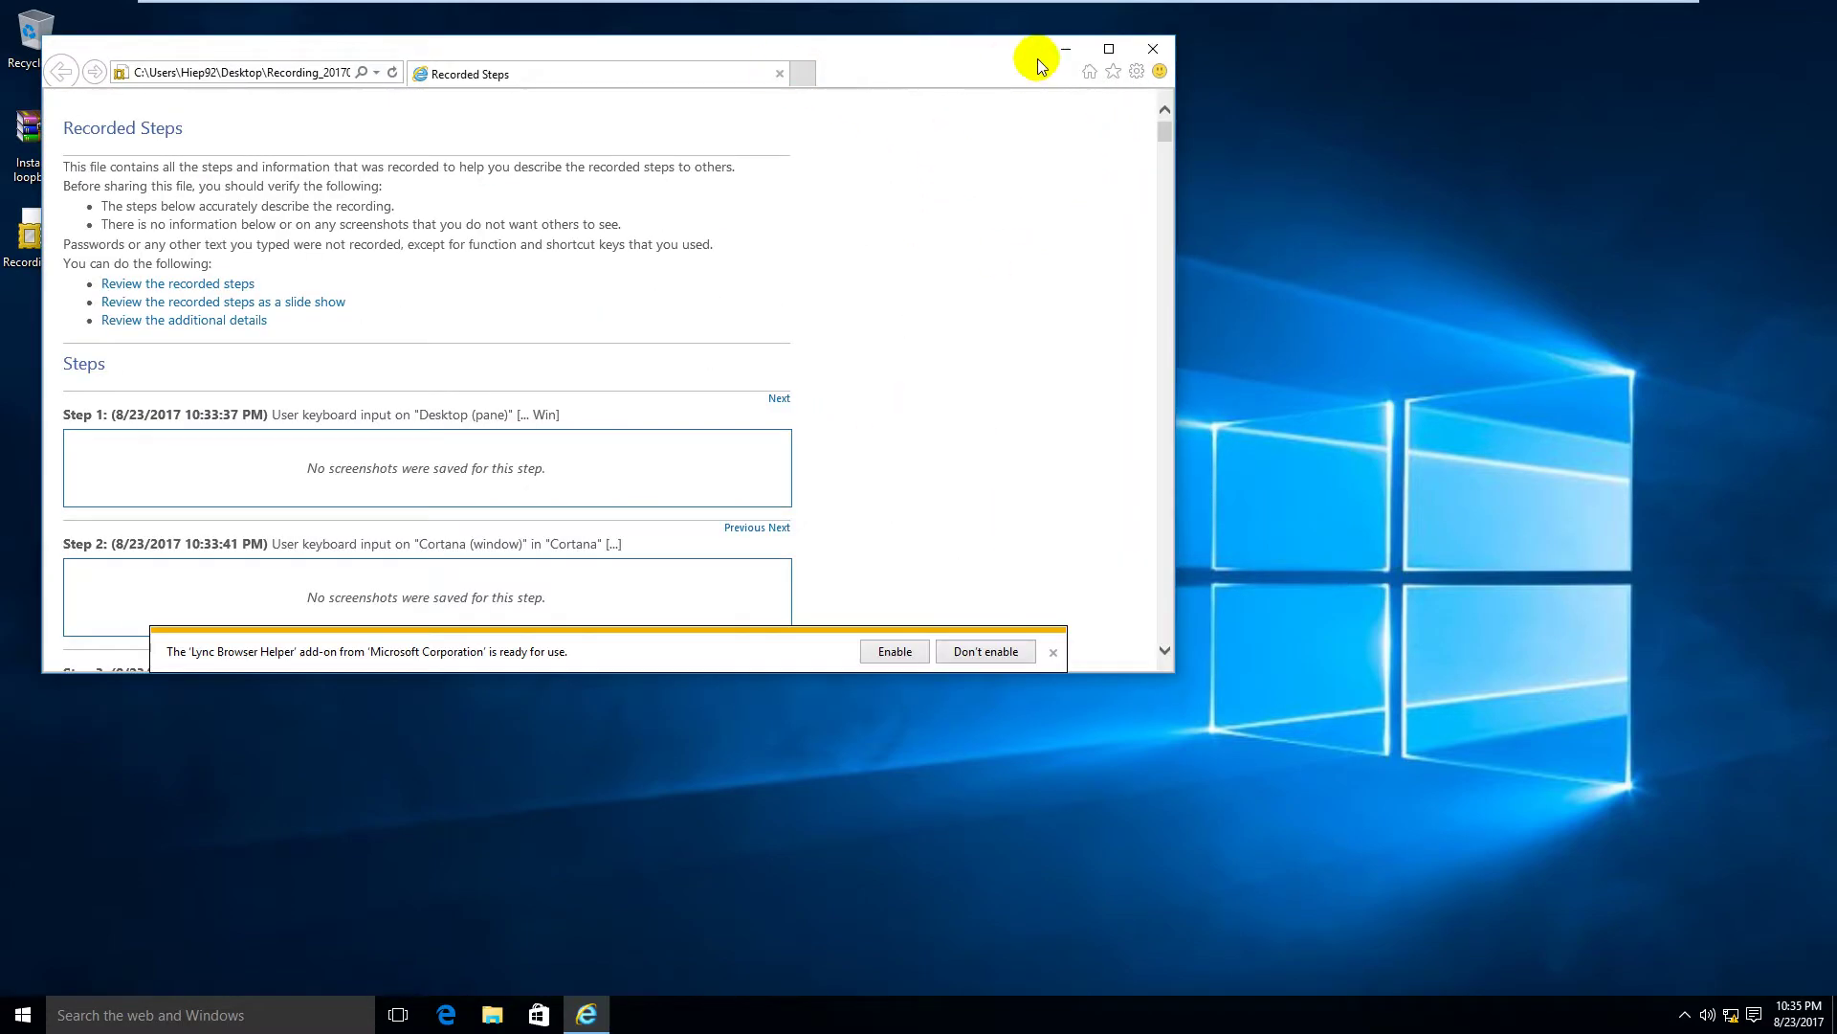
left_click(1108, 48)
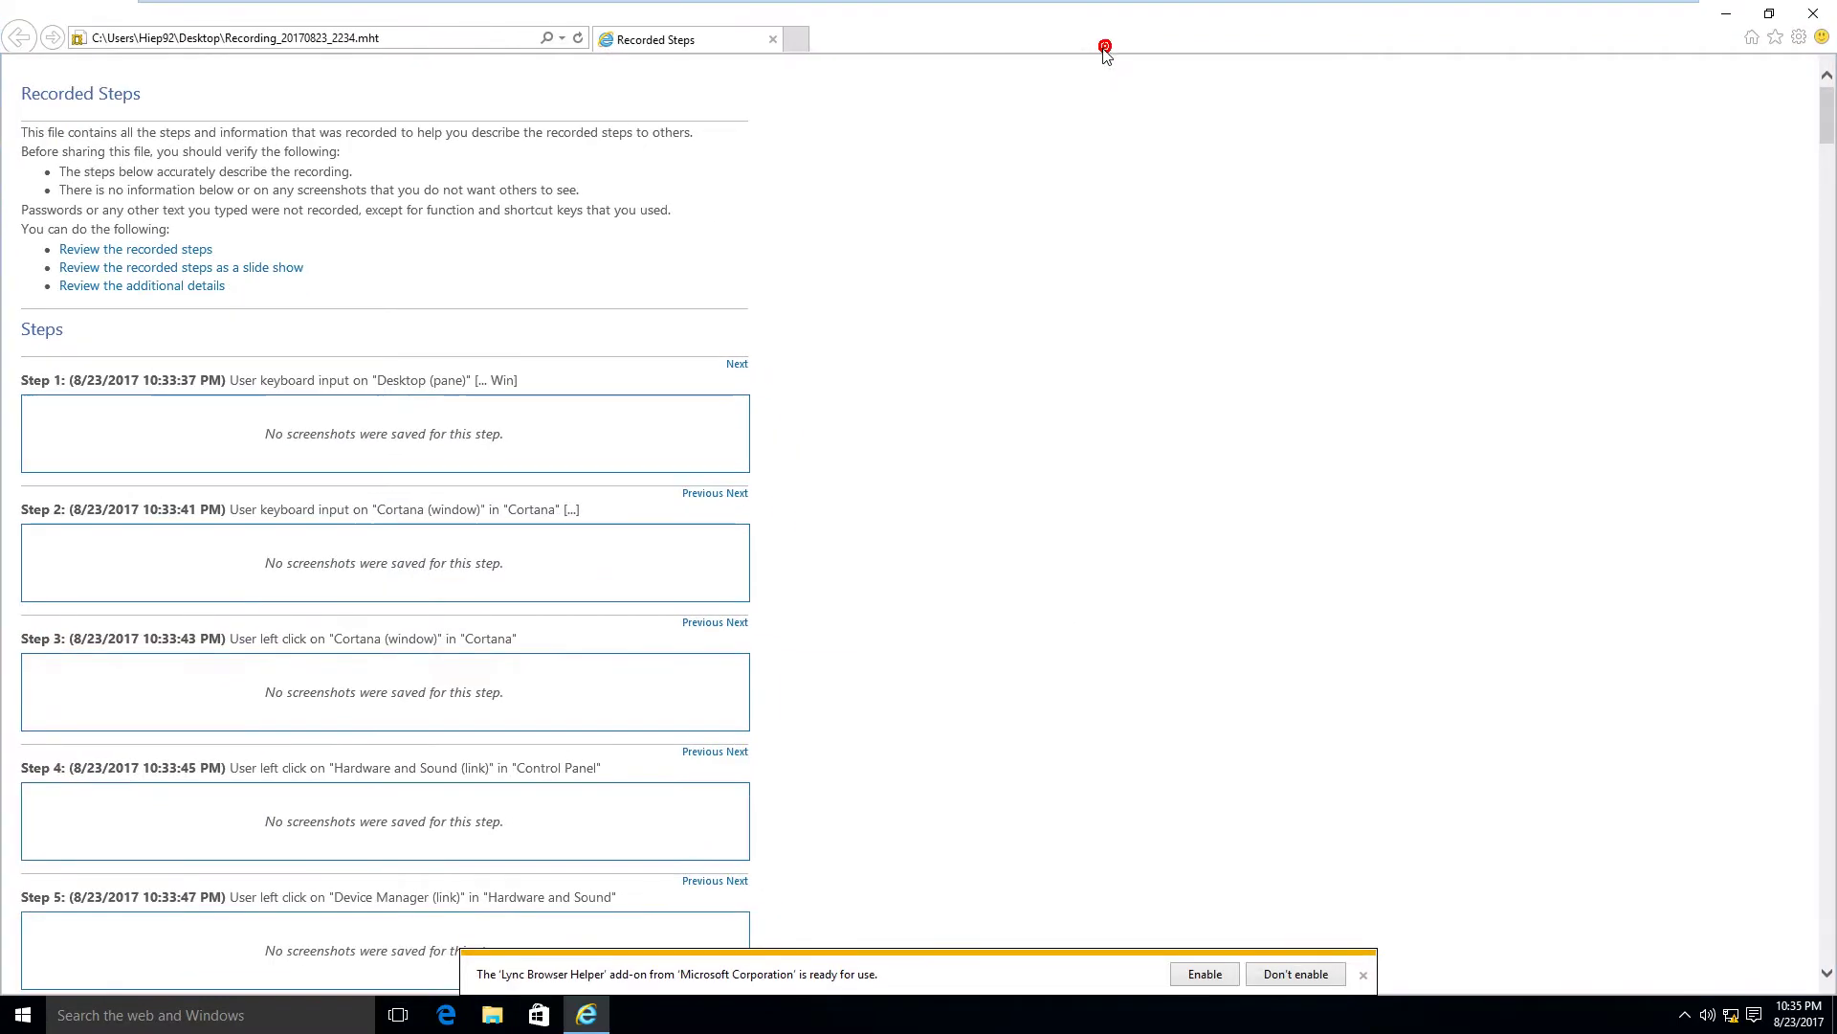
left_click(1362, 974)
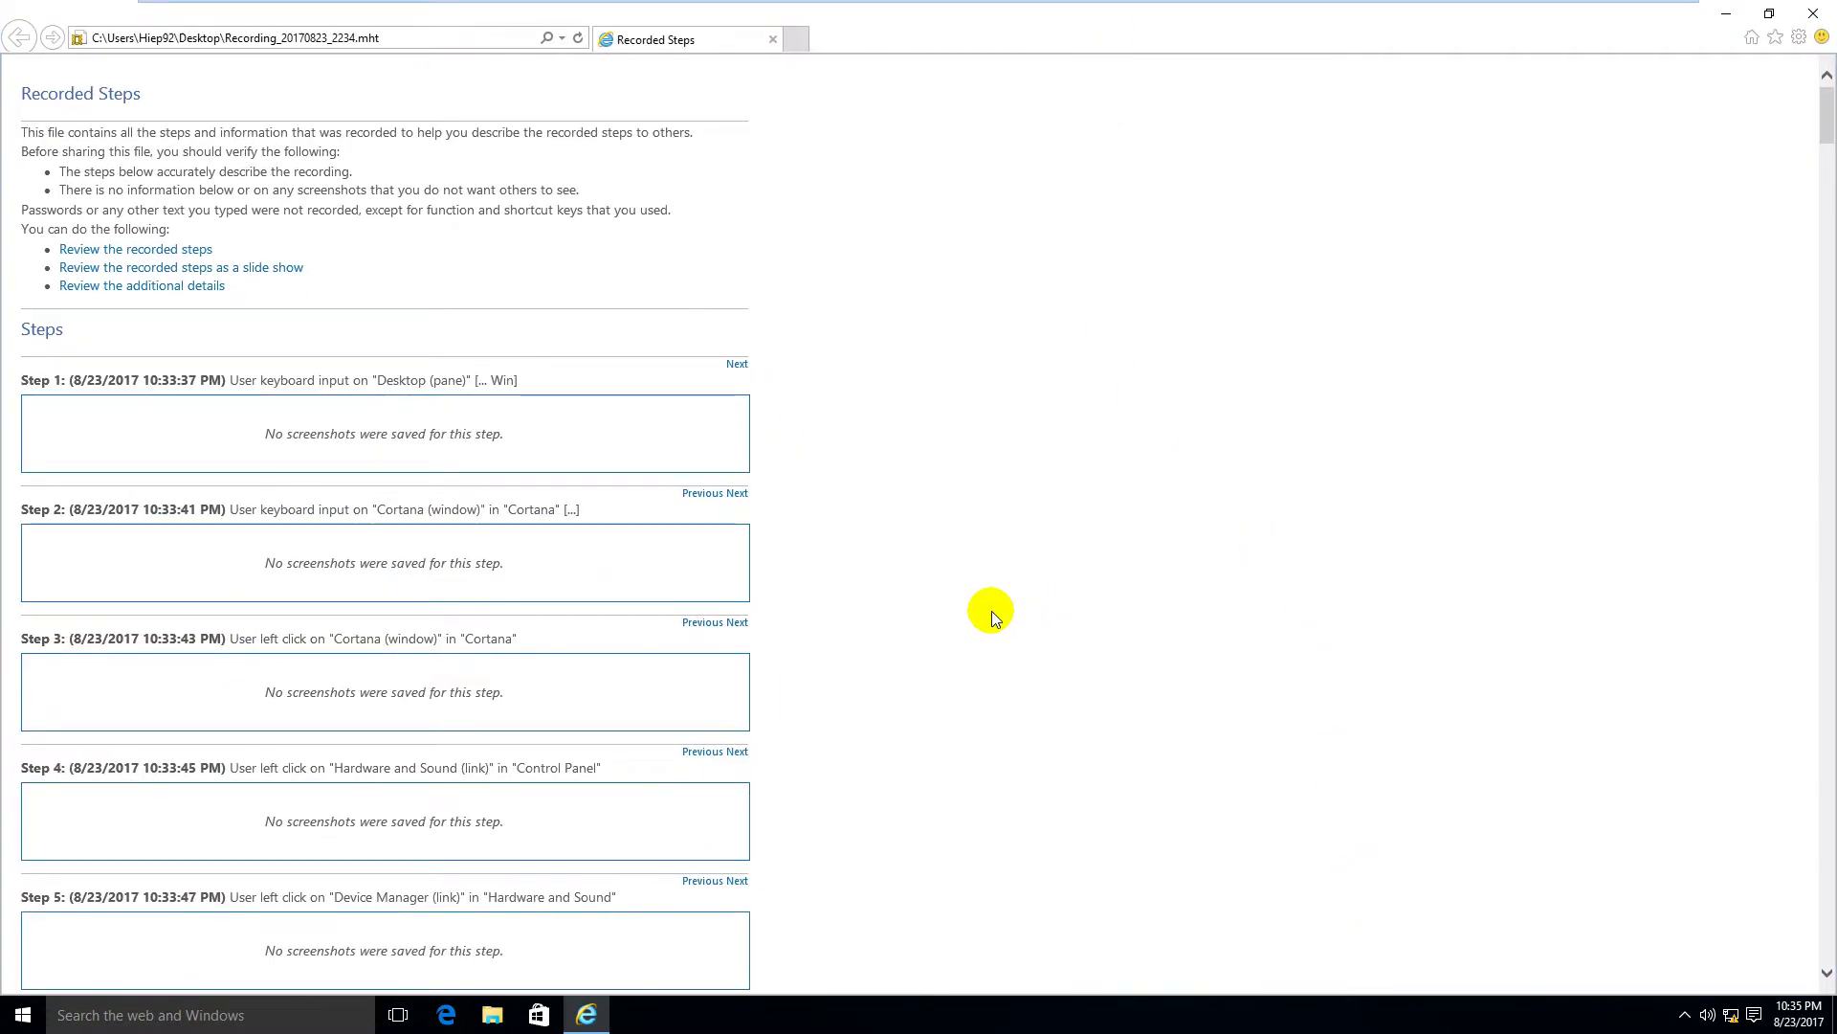
Step: Scroll through the recorded steps, enlarging the Step 8 and Step 11 screenshots
scroll(992, 610, "down", 10)
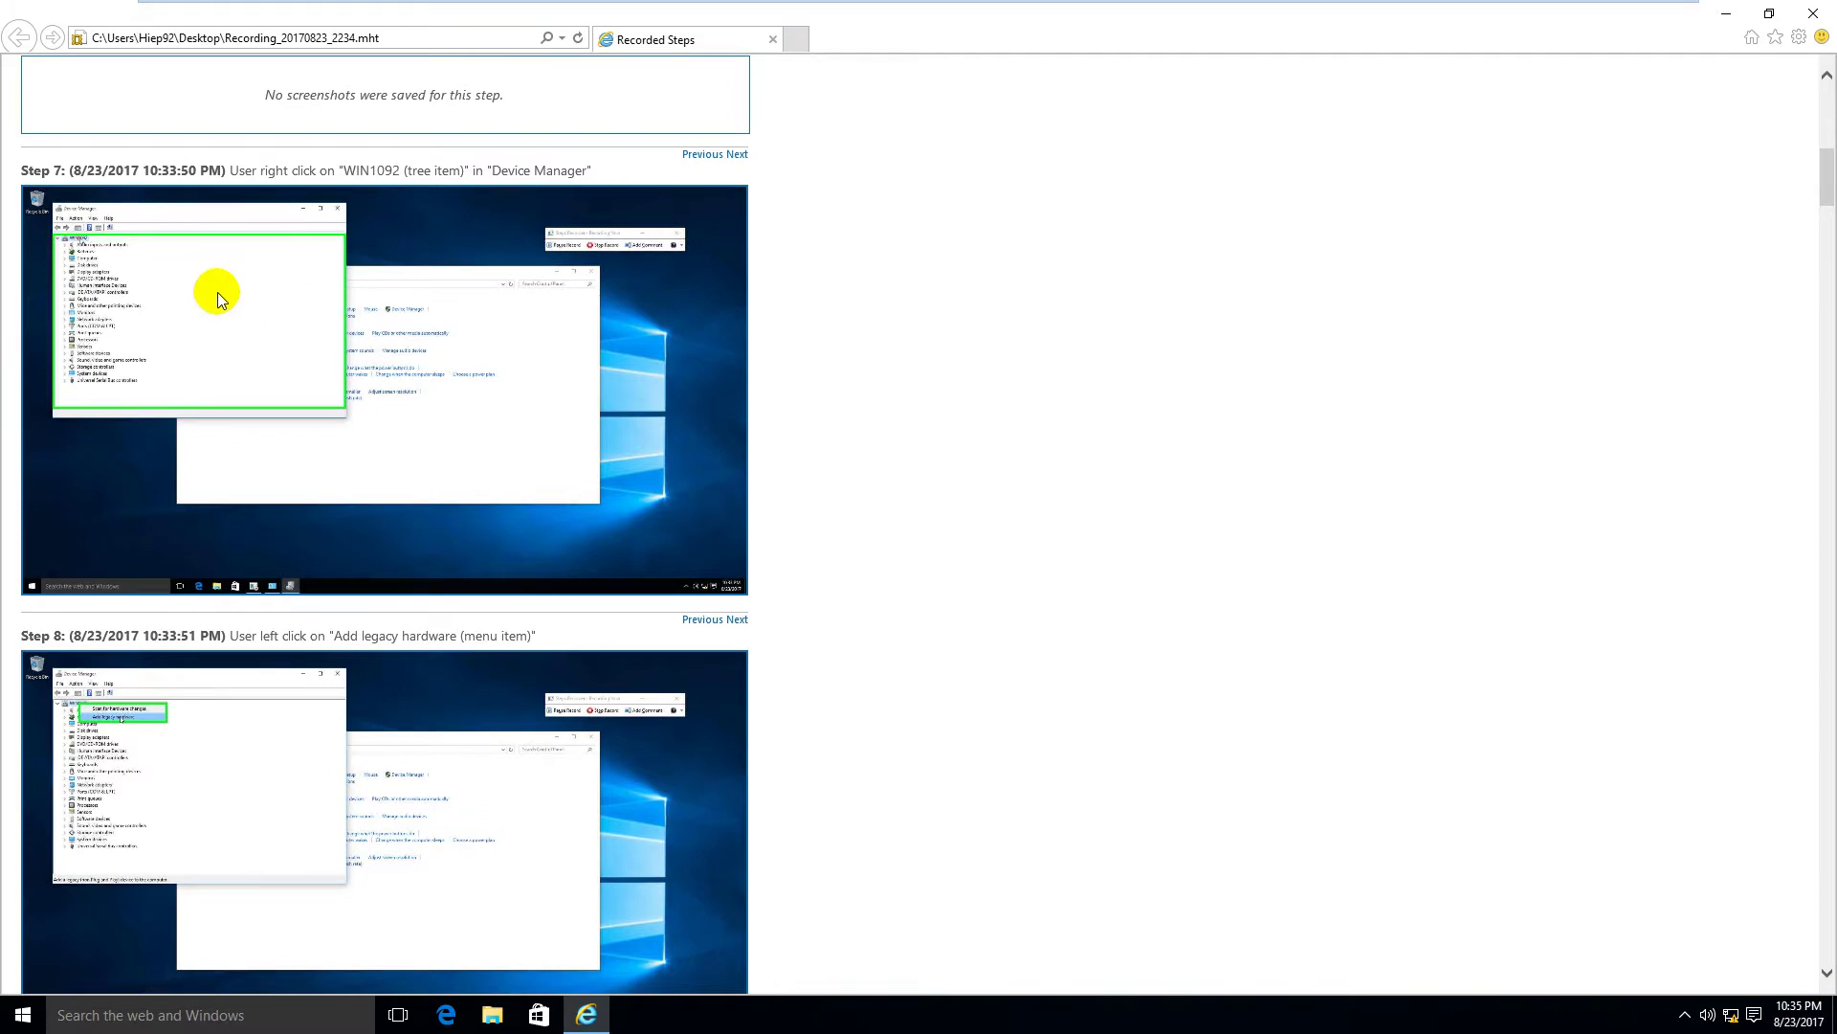
left_click(199, 731)
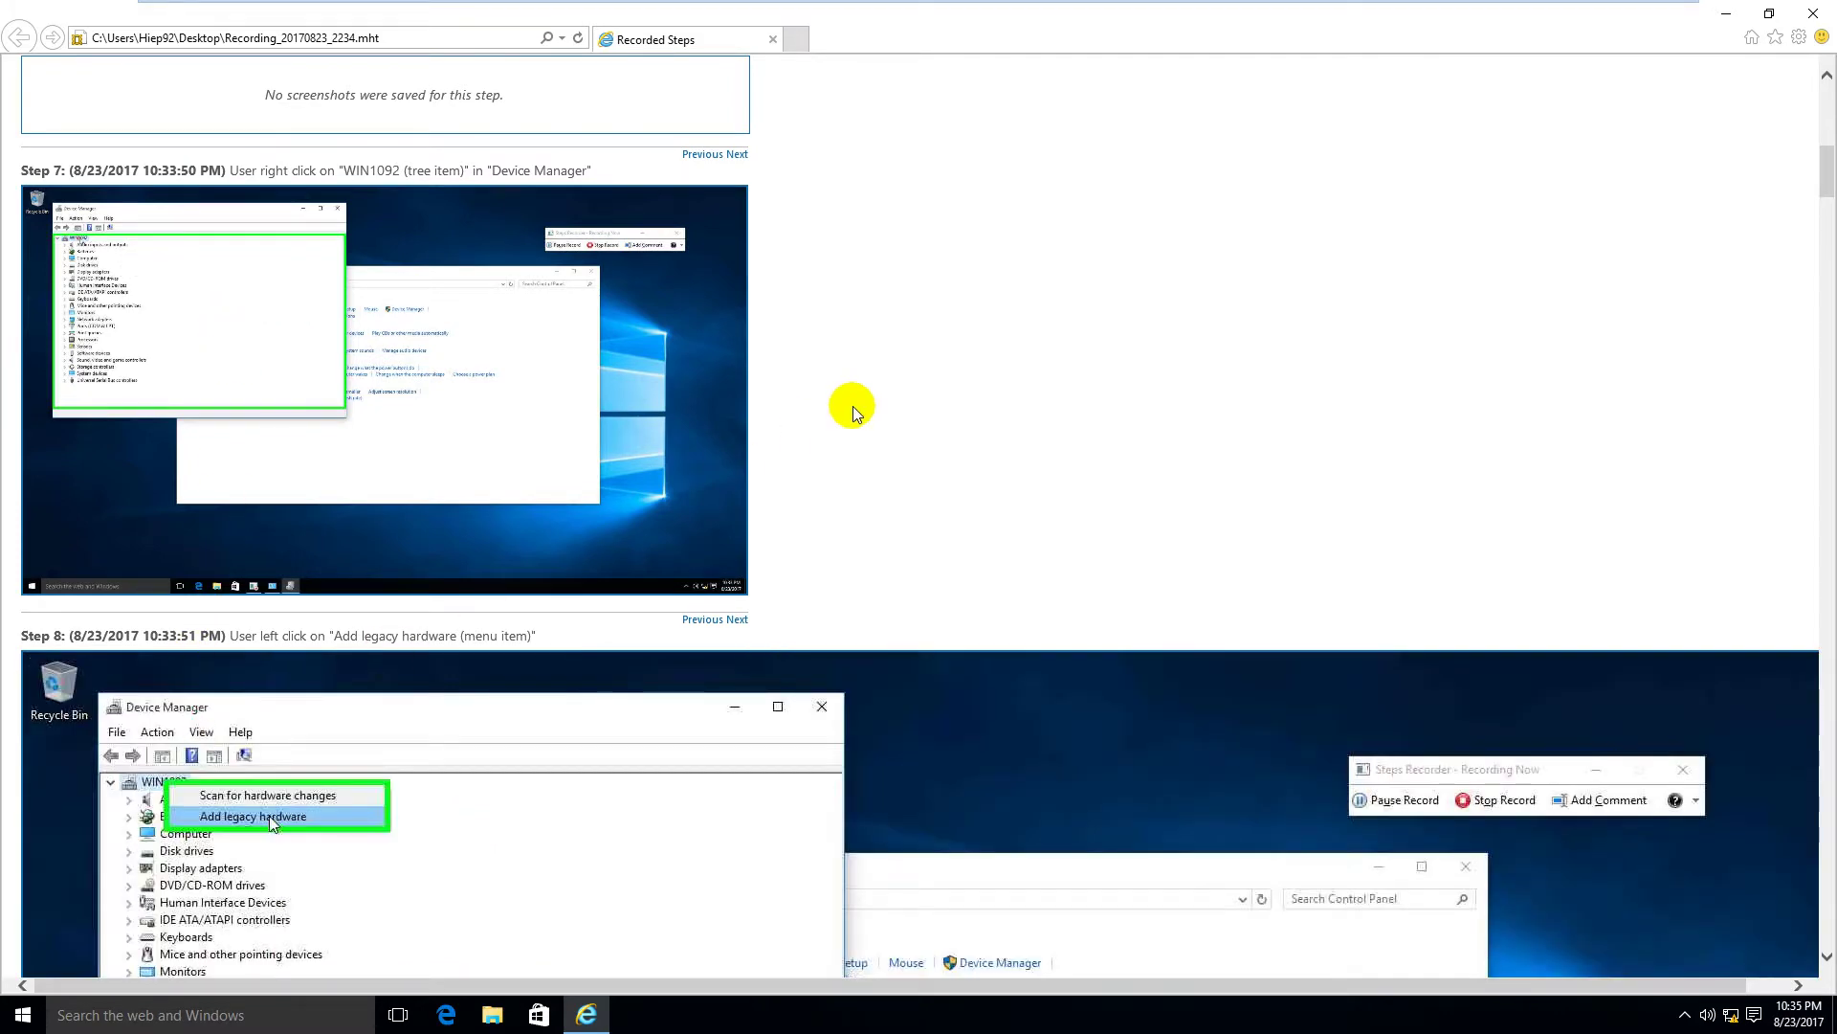
scroll(849, 402, "down", 3)
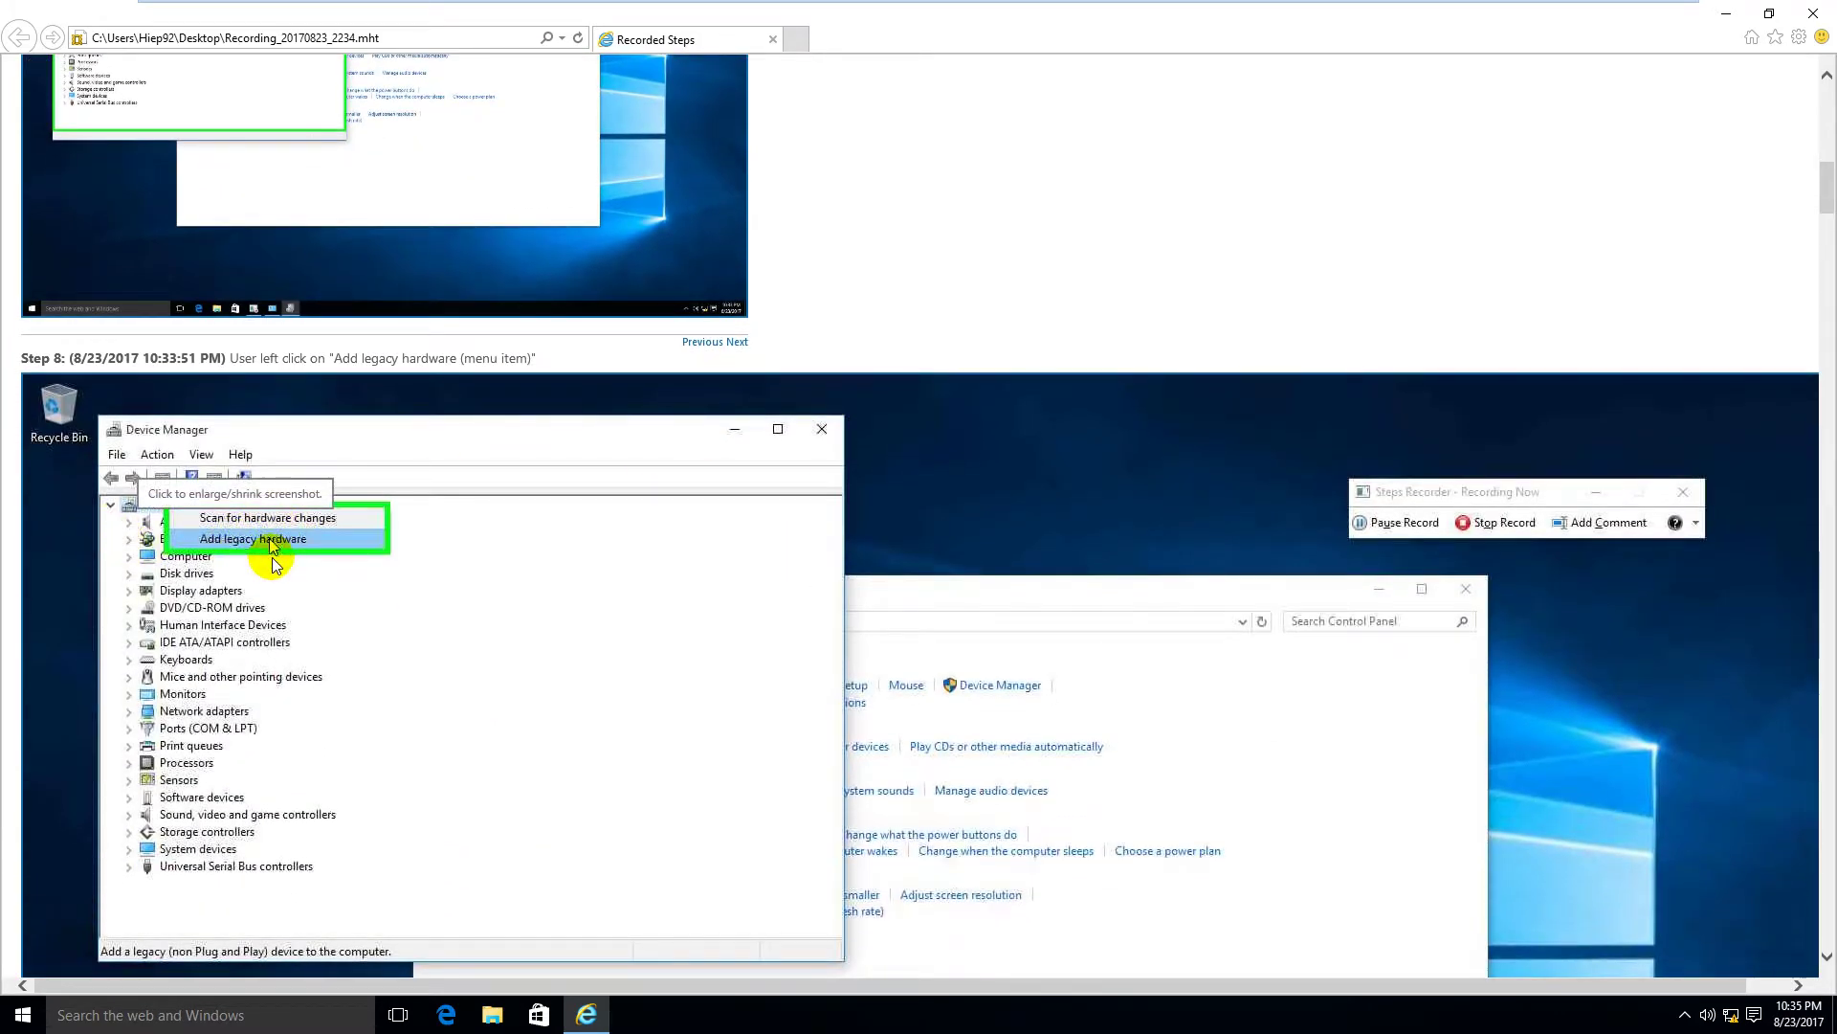
scroll(656, 330, "up", 4)
scroll(656, 330, "up", 7)
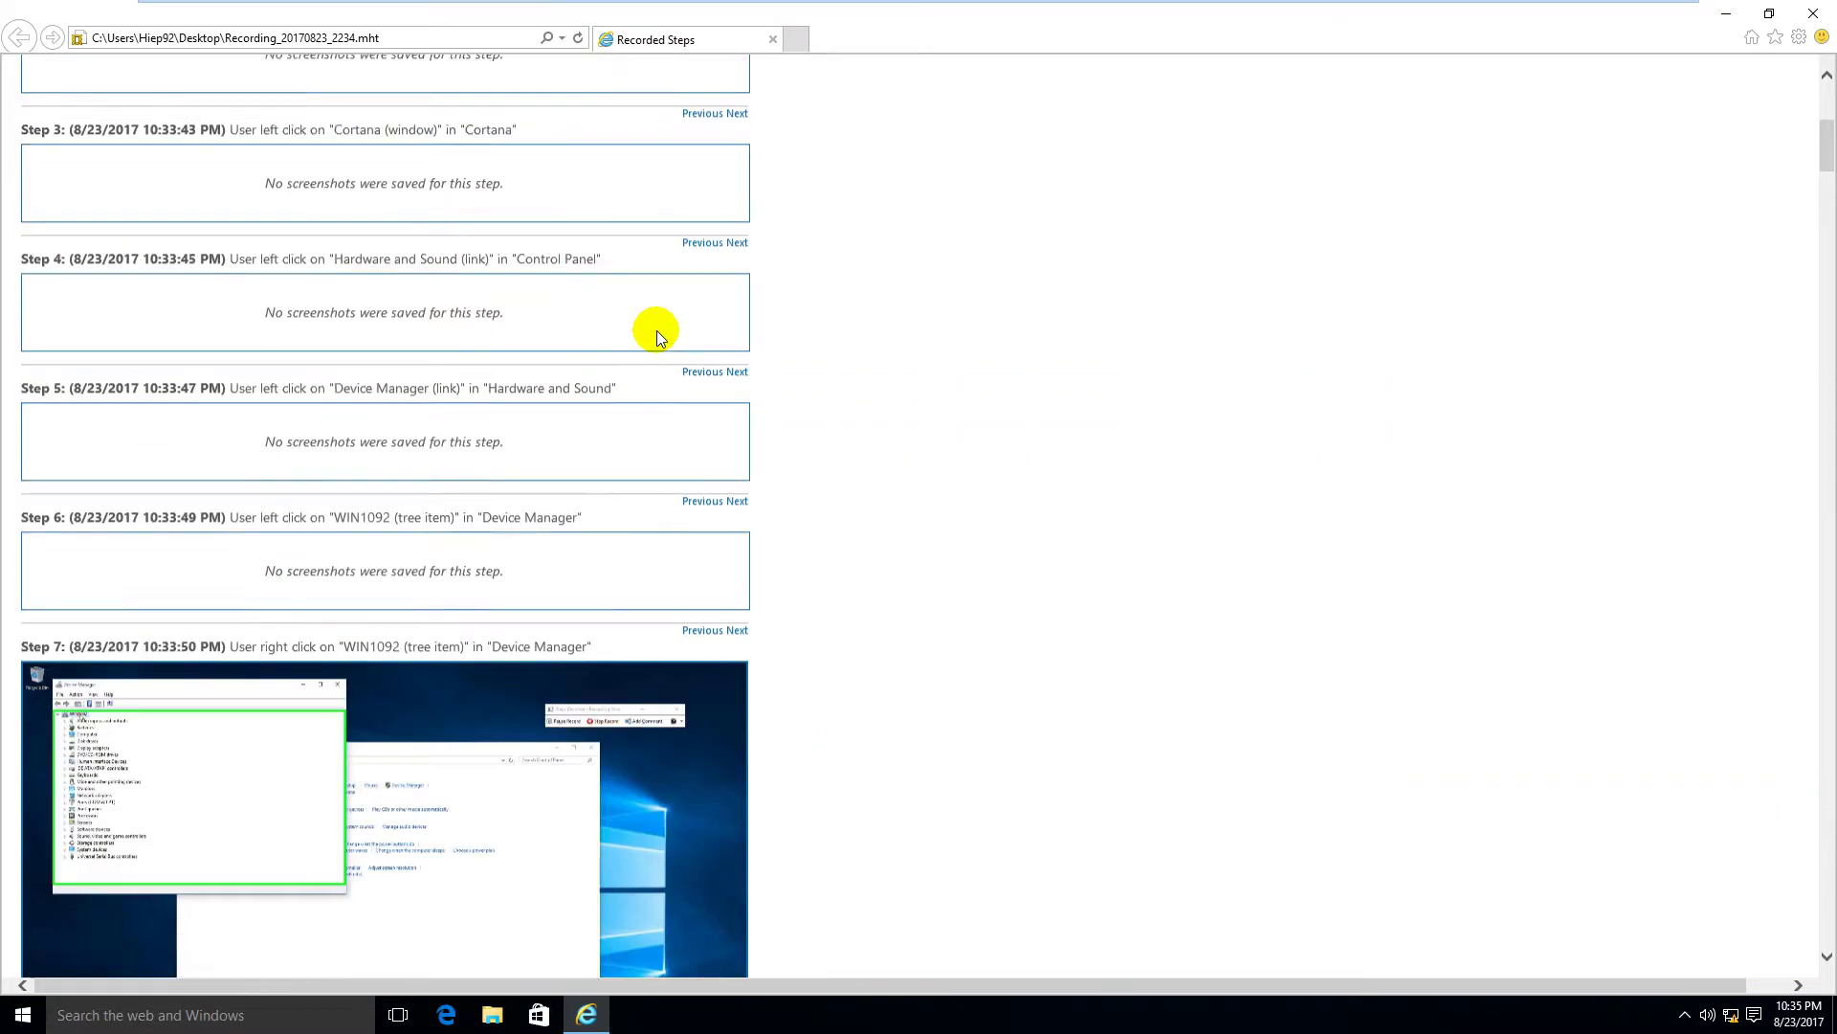
scroll(656, 330, "down", 17)
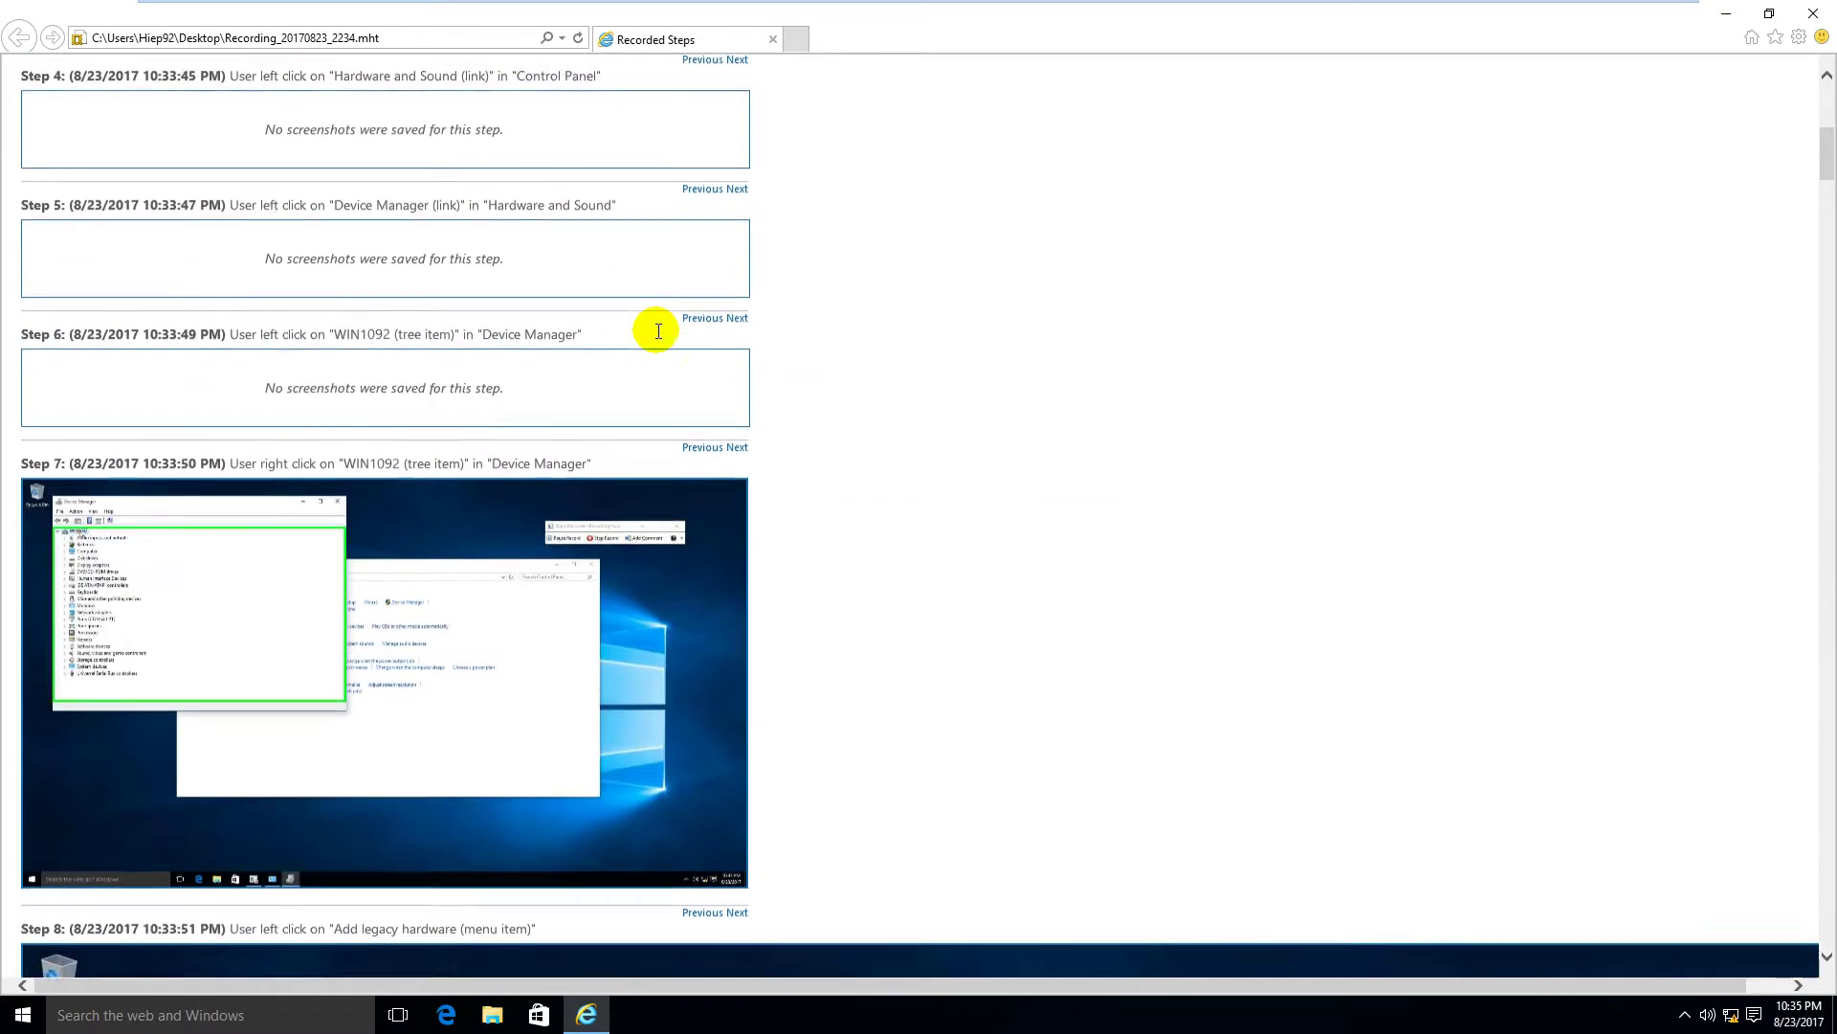
scroll(656, 330, "down", 15)
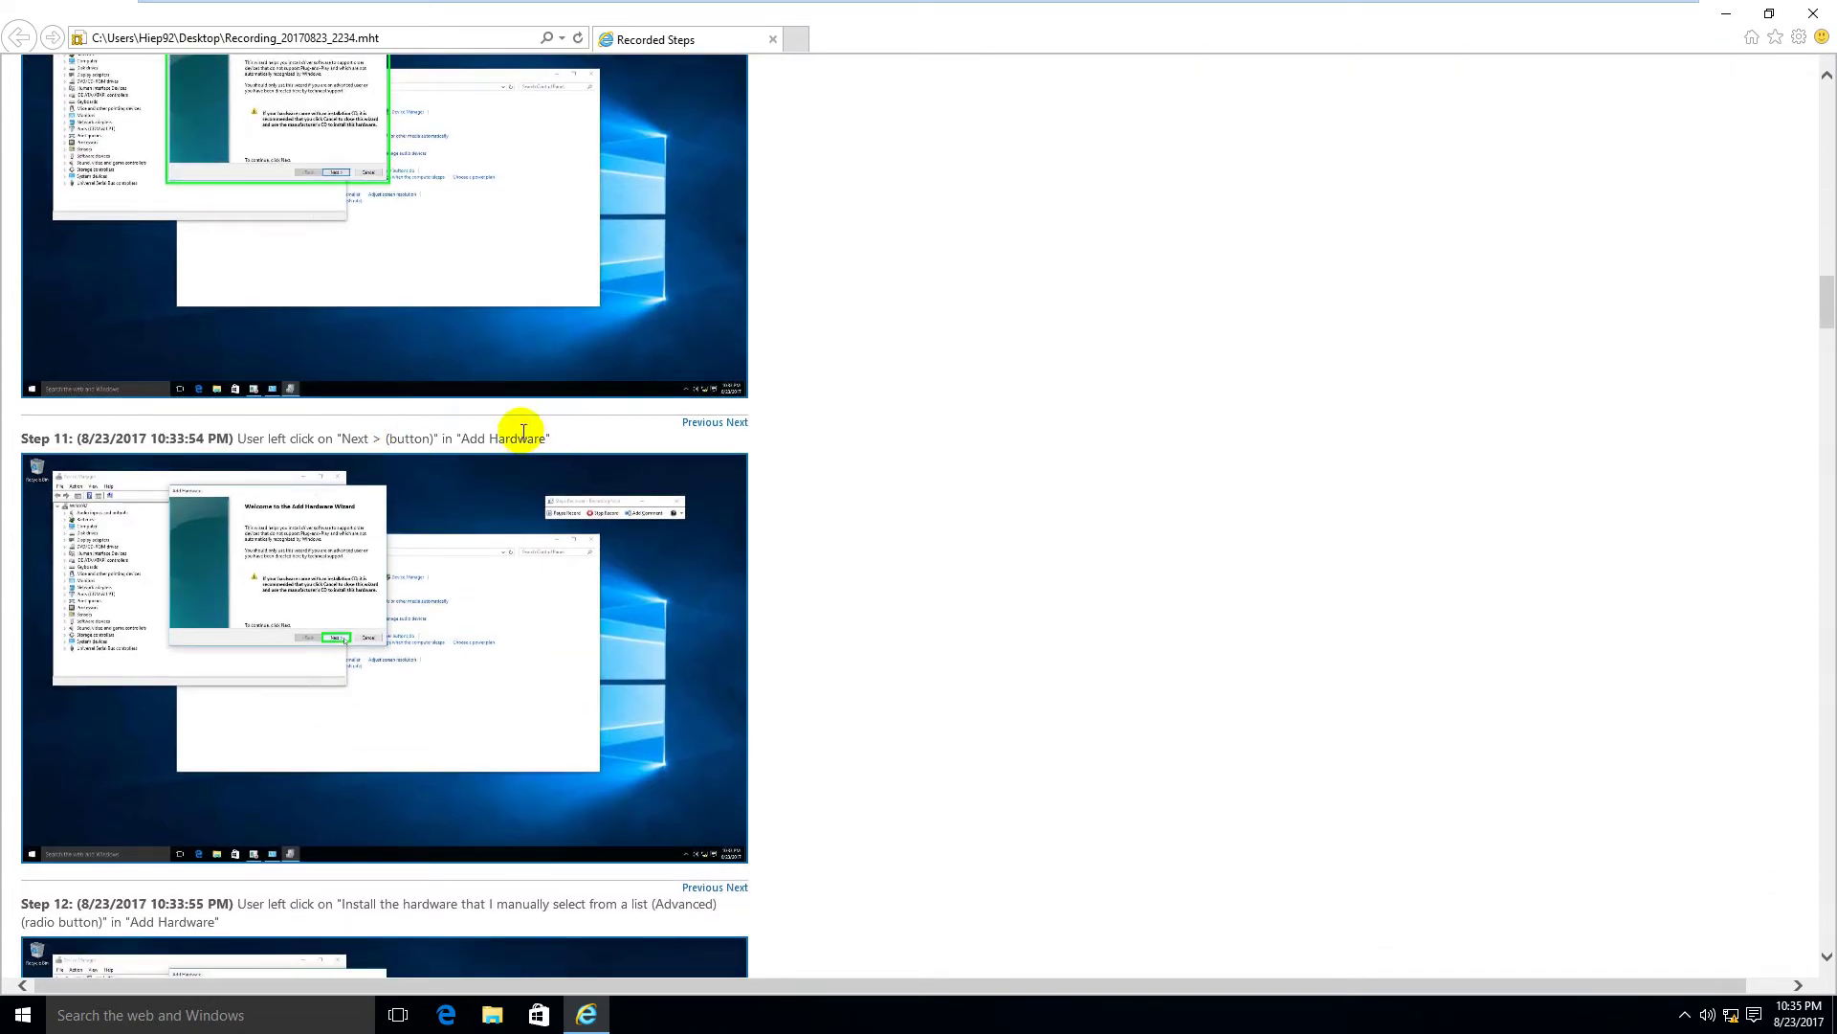
left_click(416, 587)
Step: Continue down the page, enlarging the Step 12 and Step 17 screenshots to full width
scroll(517, 546, "down", 2)
scroll(559, 516, "down", 1)
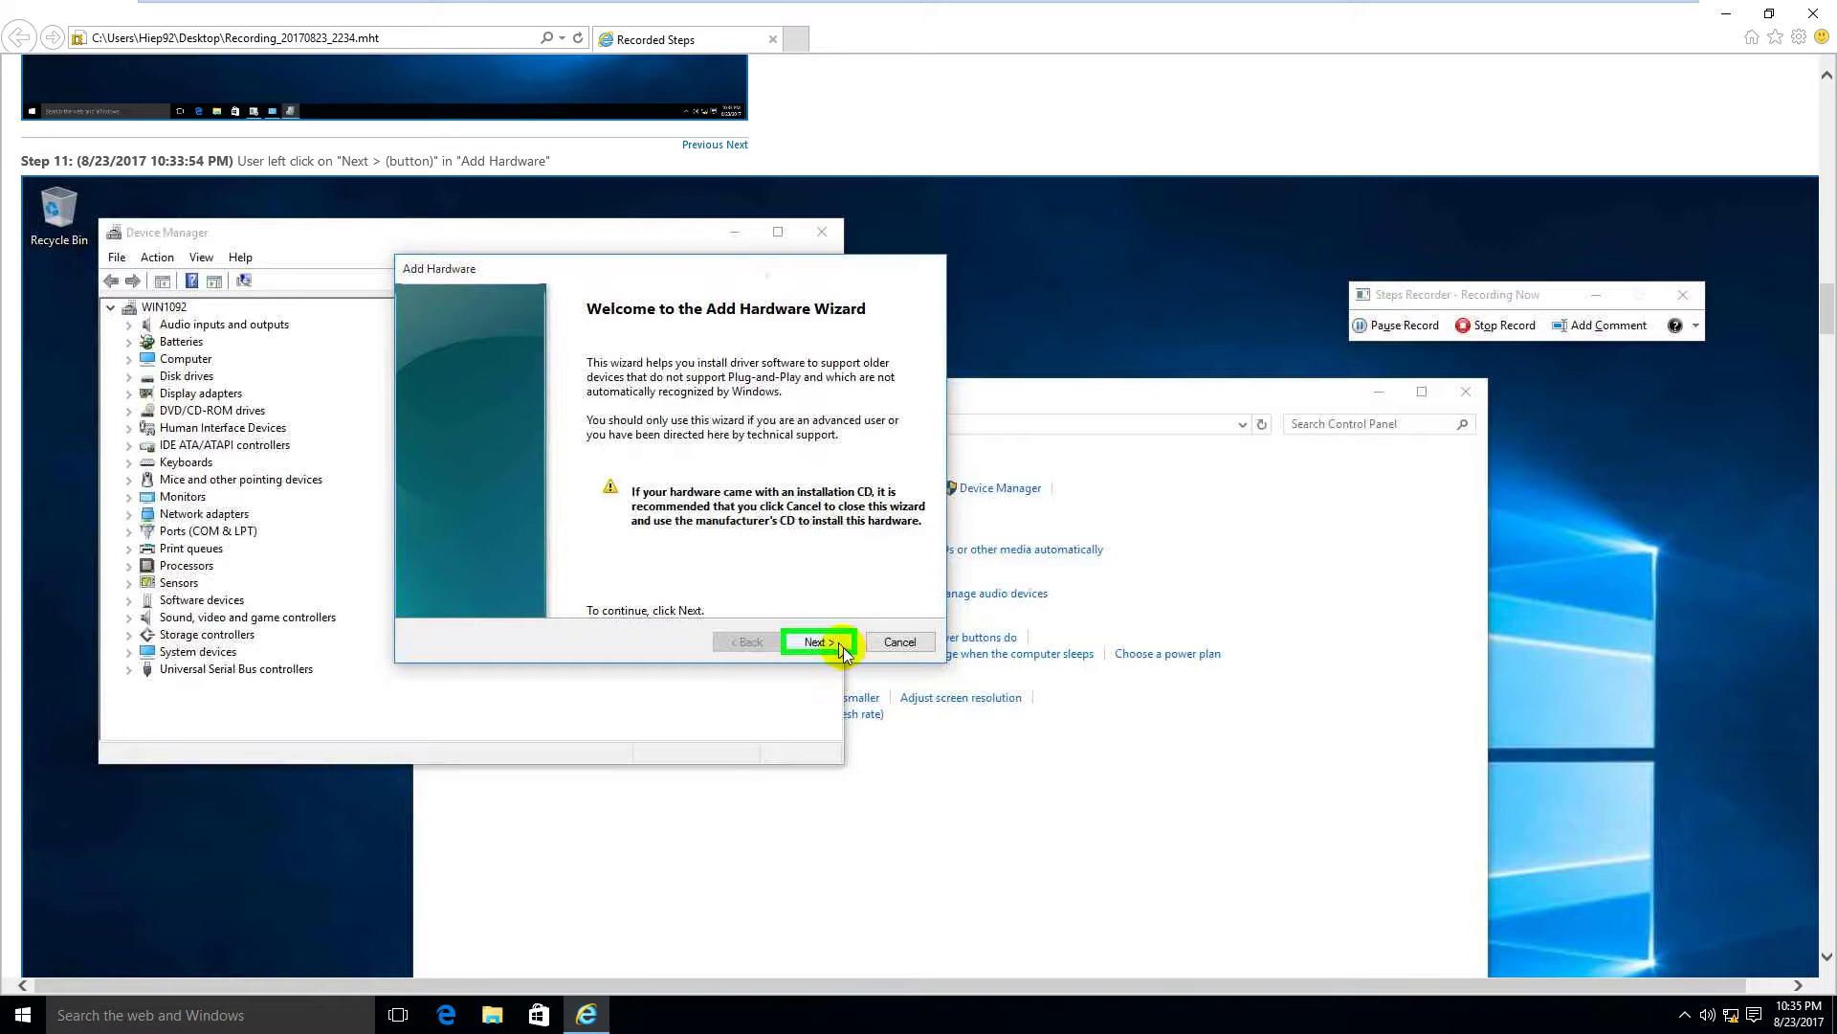
scroll(1047, 600, "down", 9)
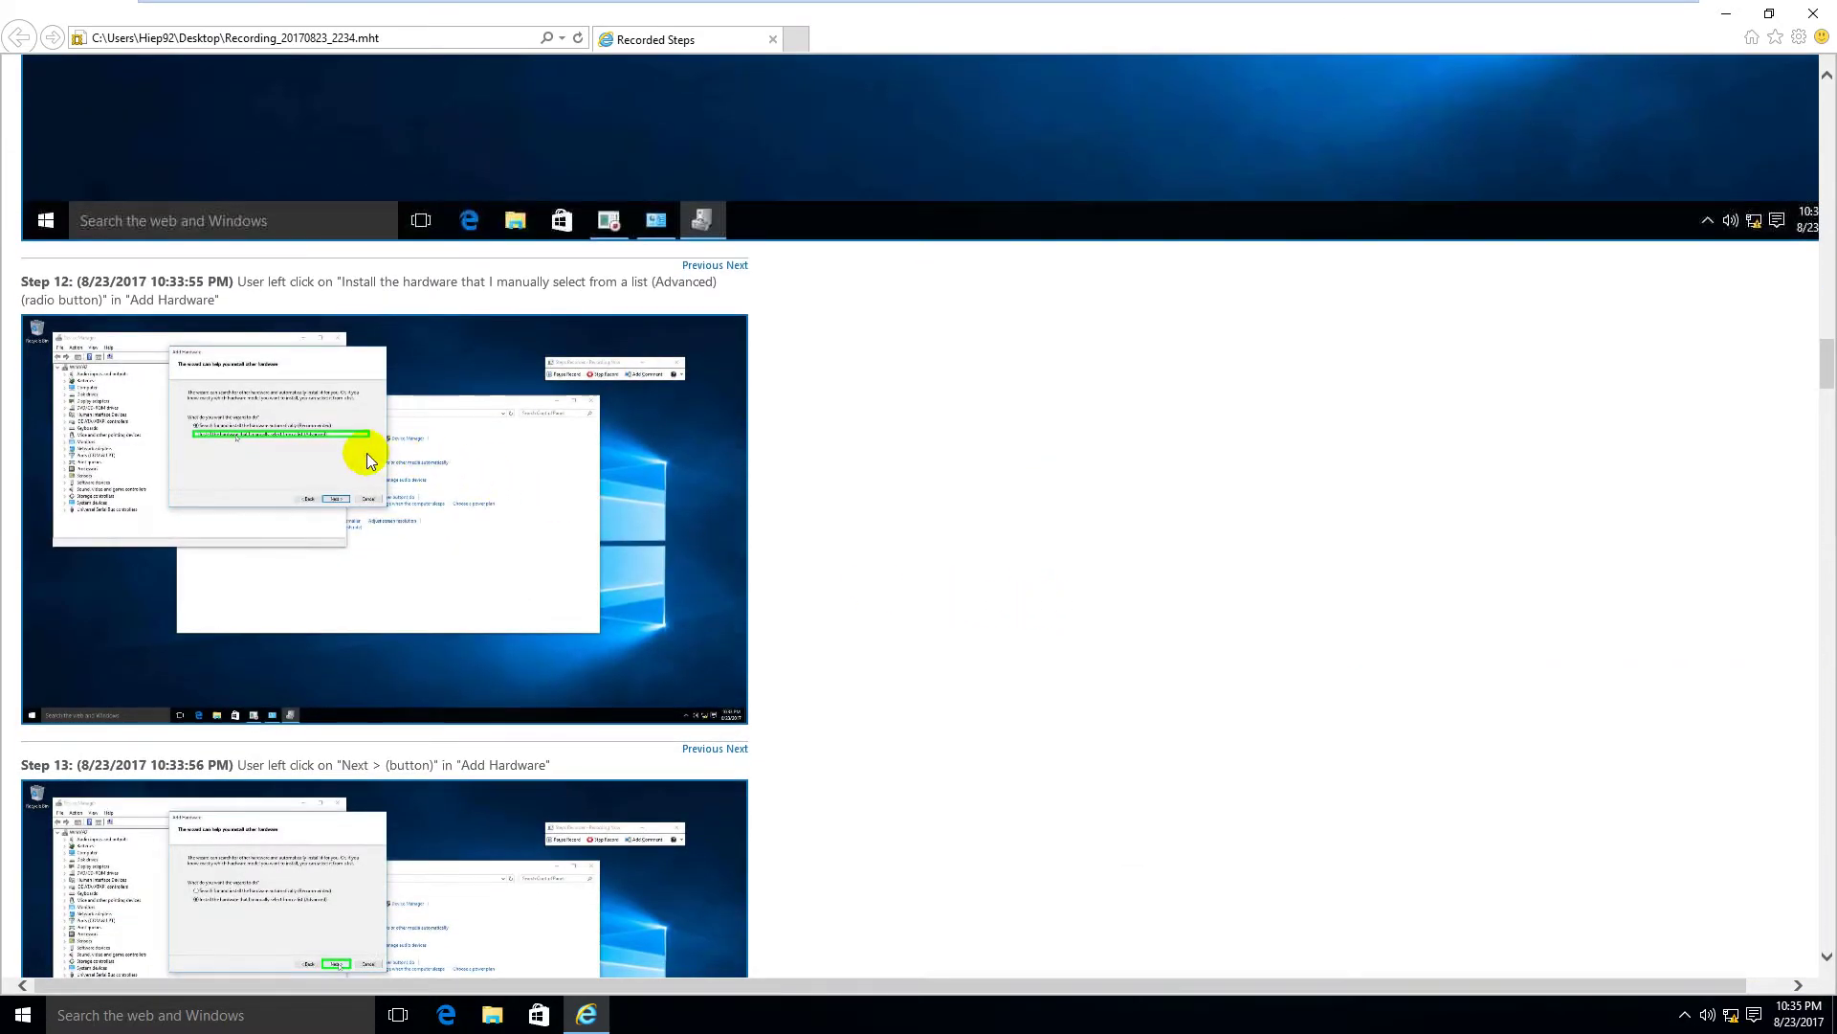
left_click(365, 451)
scroll(689, 463, "down", 3)
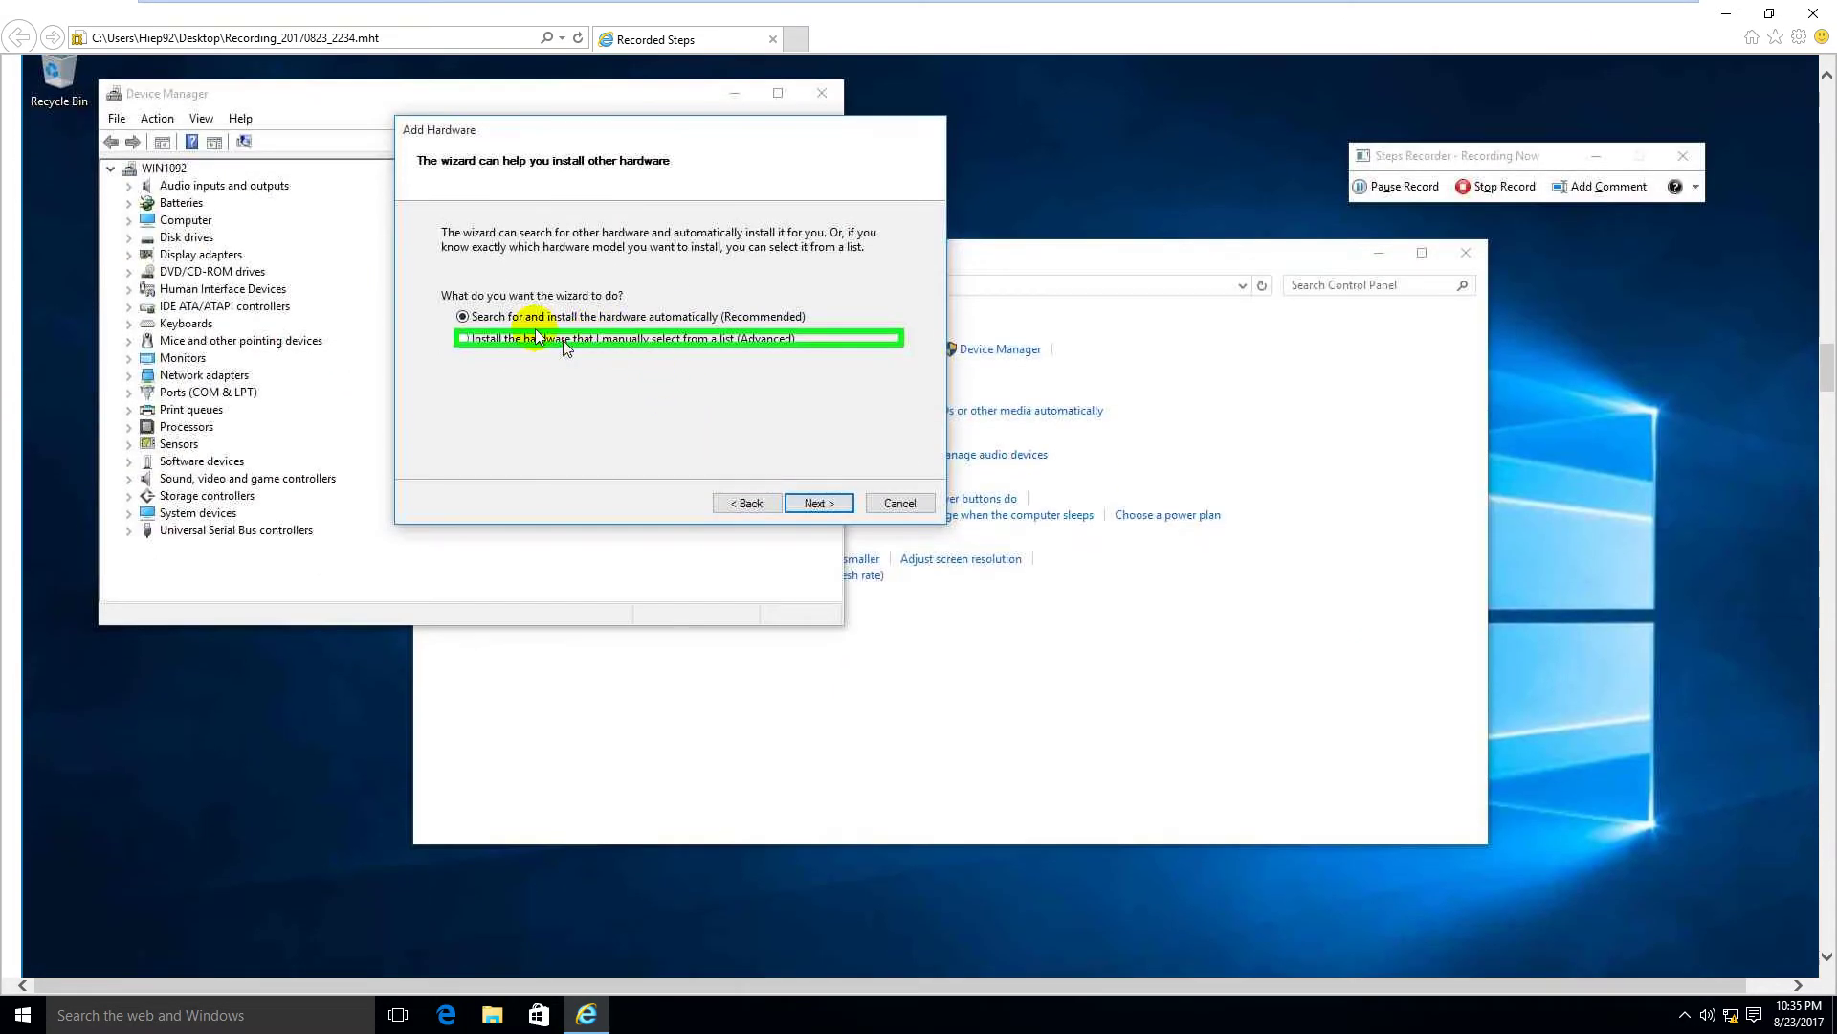
scroll(550, 503, "down", 4)
scroll(549, 503, "down", 11)
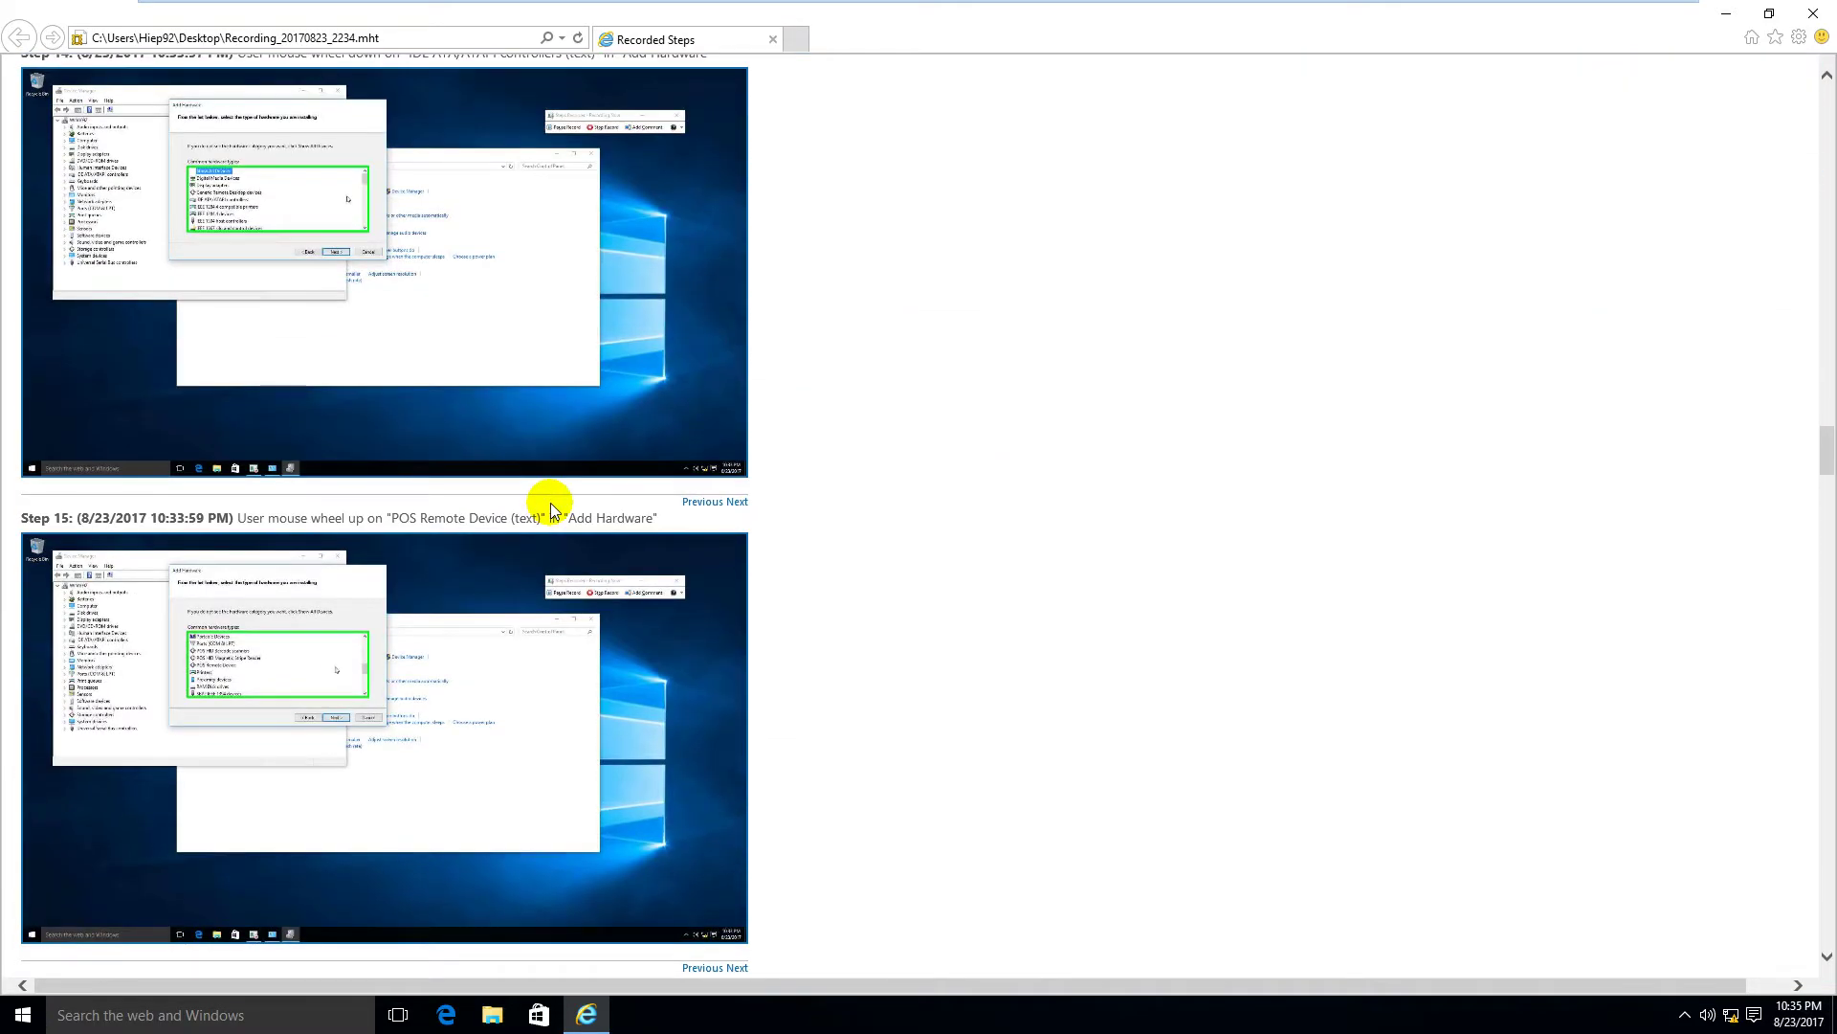
scroll(550, 503, "down", 4)
scroll(551, 510, "down", 4)
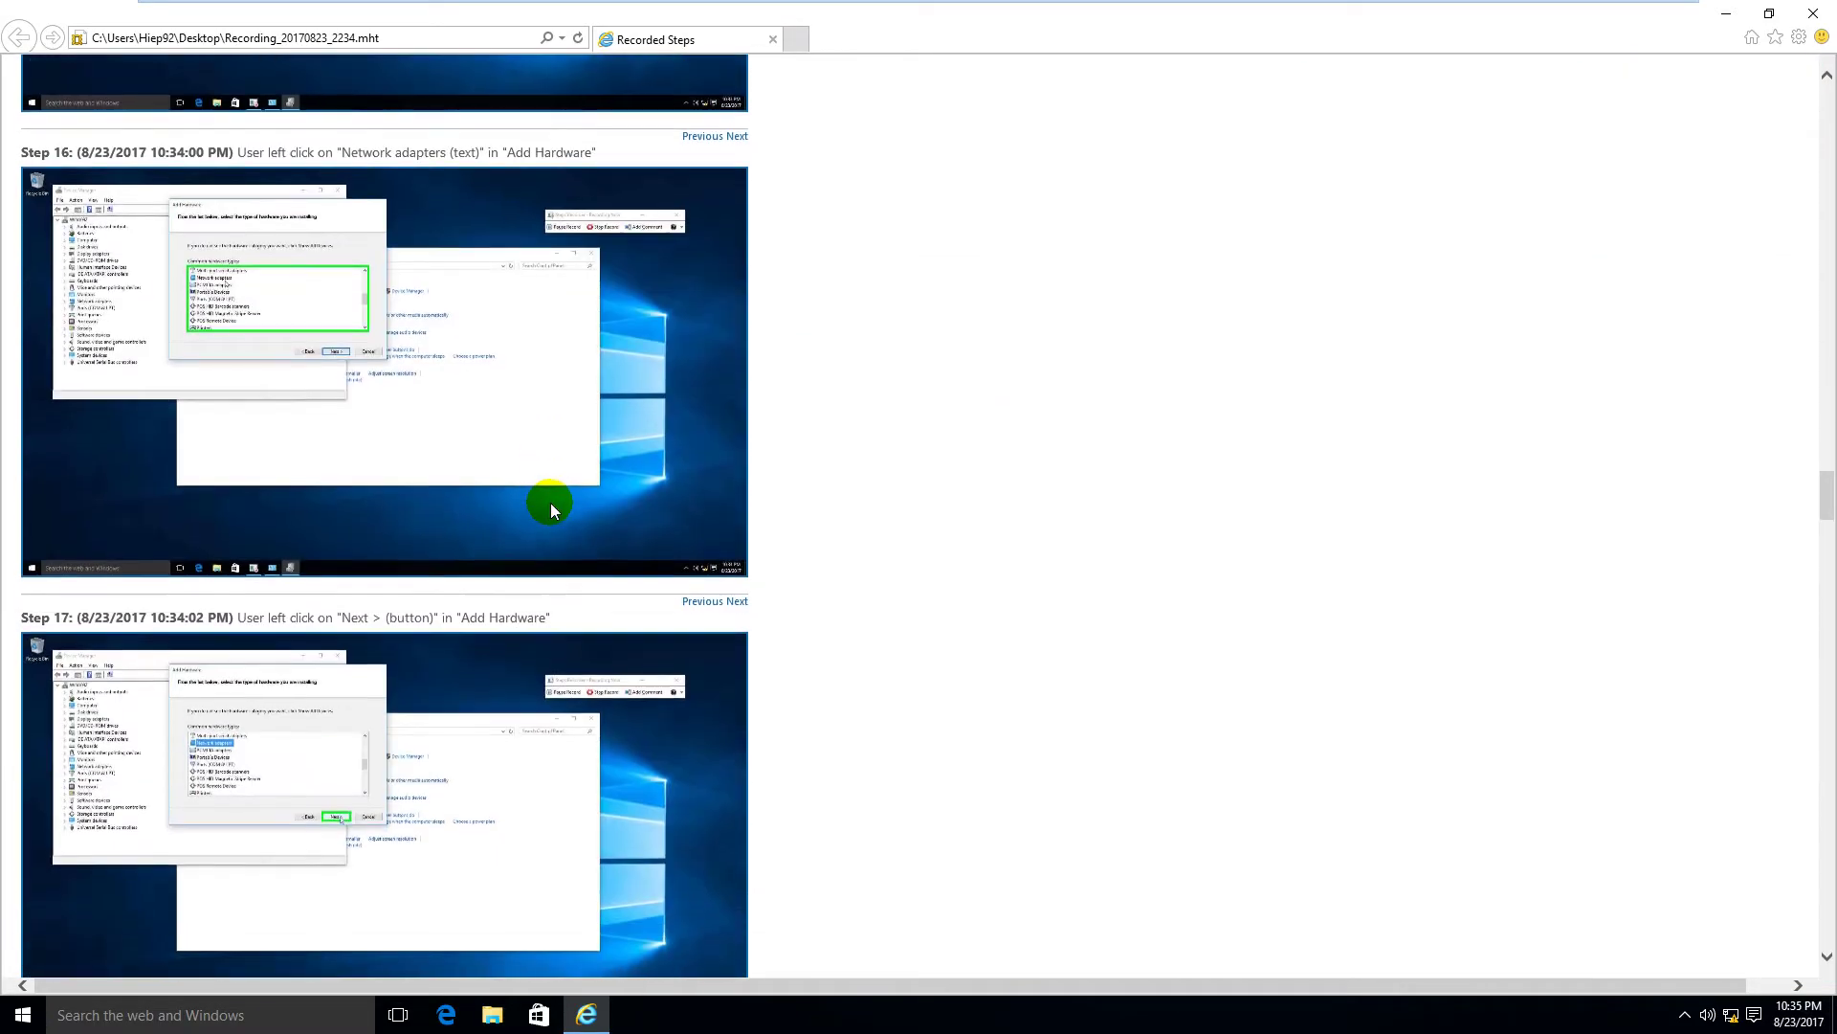
scroll(421, 503, "down", 1)
left_click(410, 513)
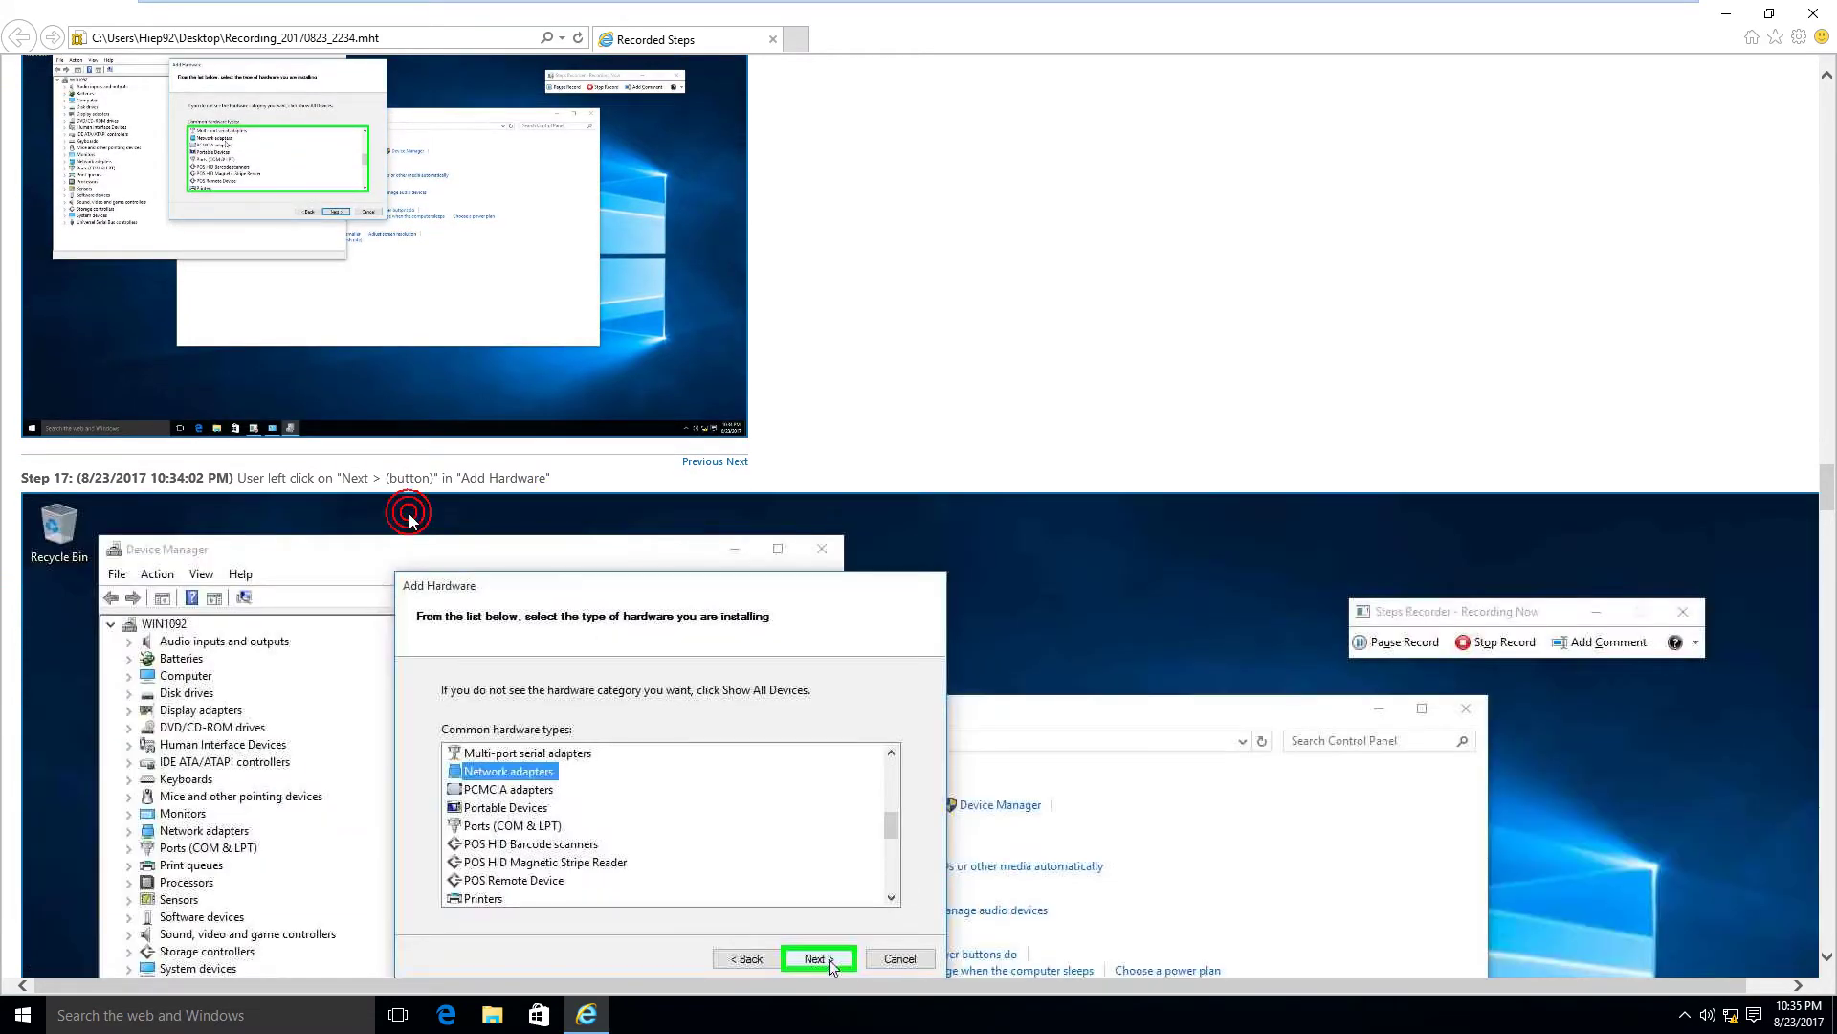
scroll(639, 500, "down", 4)
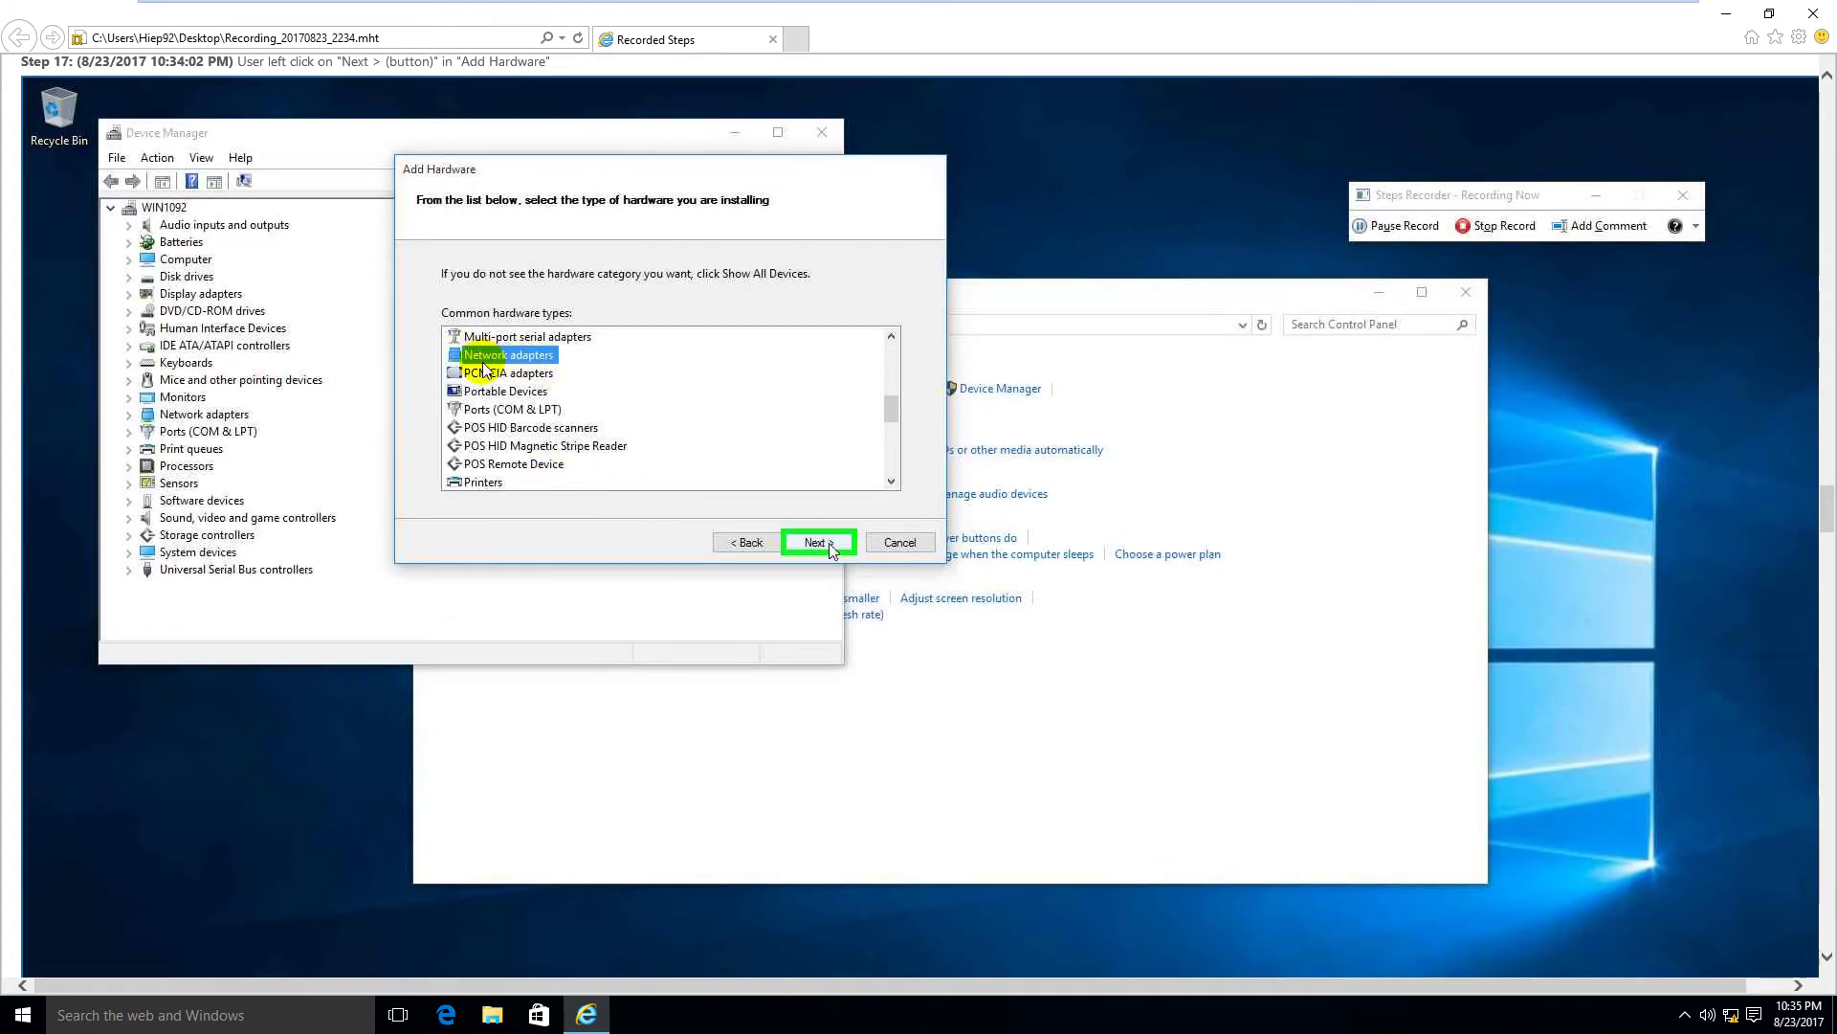
scroll(514, 363, "down", 5)
Step: Scroll further, enlarging the Step 20, 21 and 24 screenshots to full size
scroll(513, 369, "down", 2)
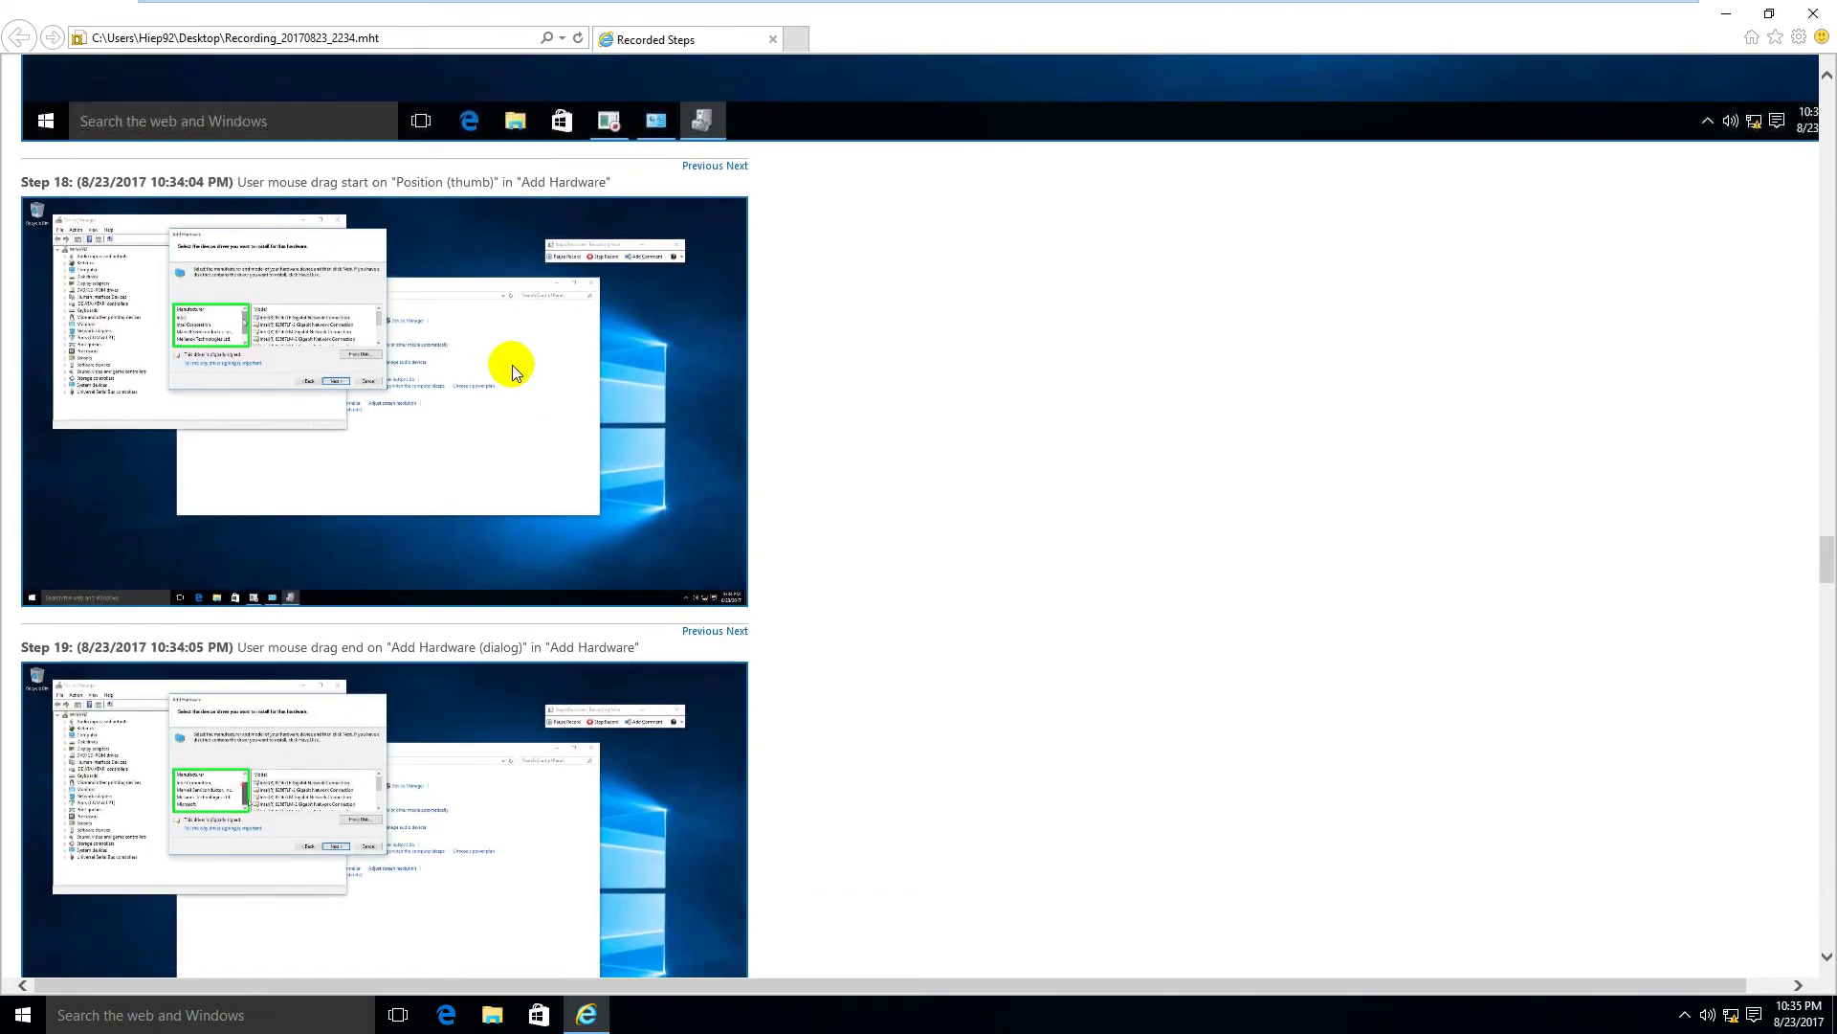
scroll(491, 388, "down", 2)
scroll(491, 387, "down", 2)
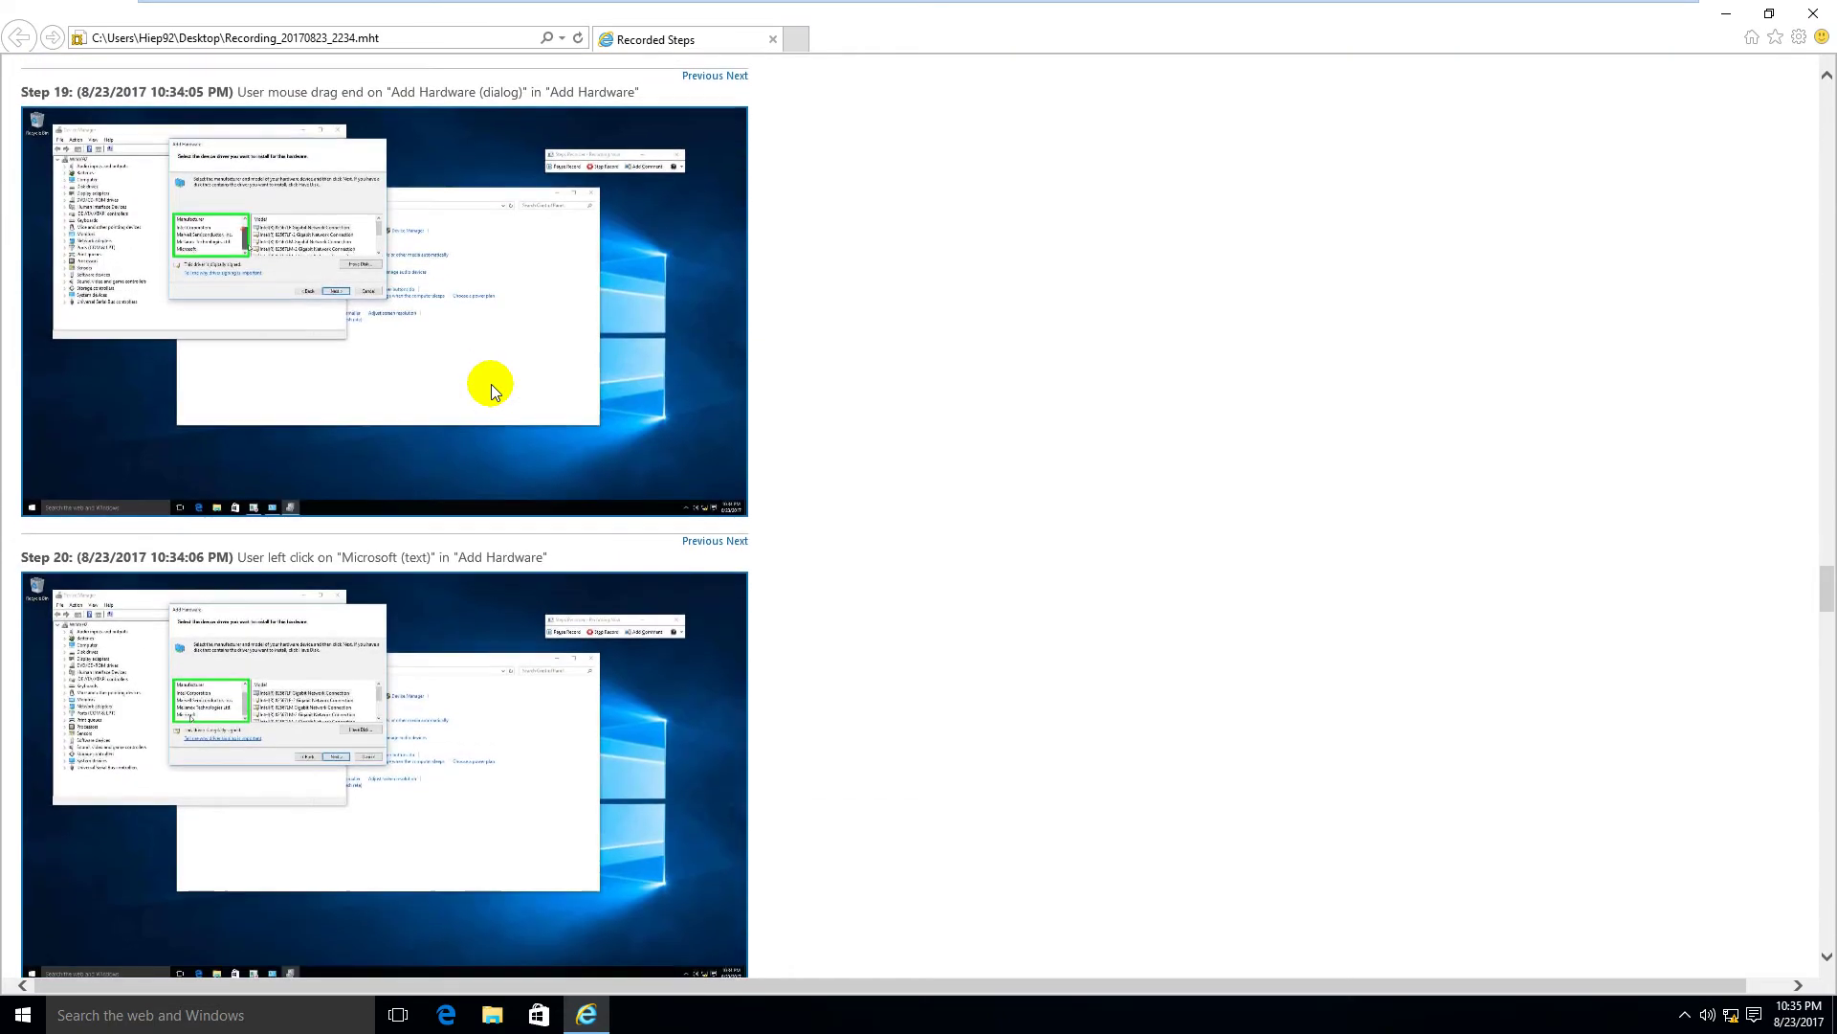
left_click(359, 624)
scroll(623, 476, "down", 7)
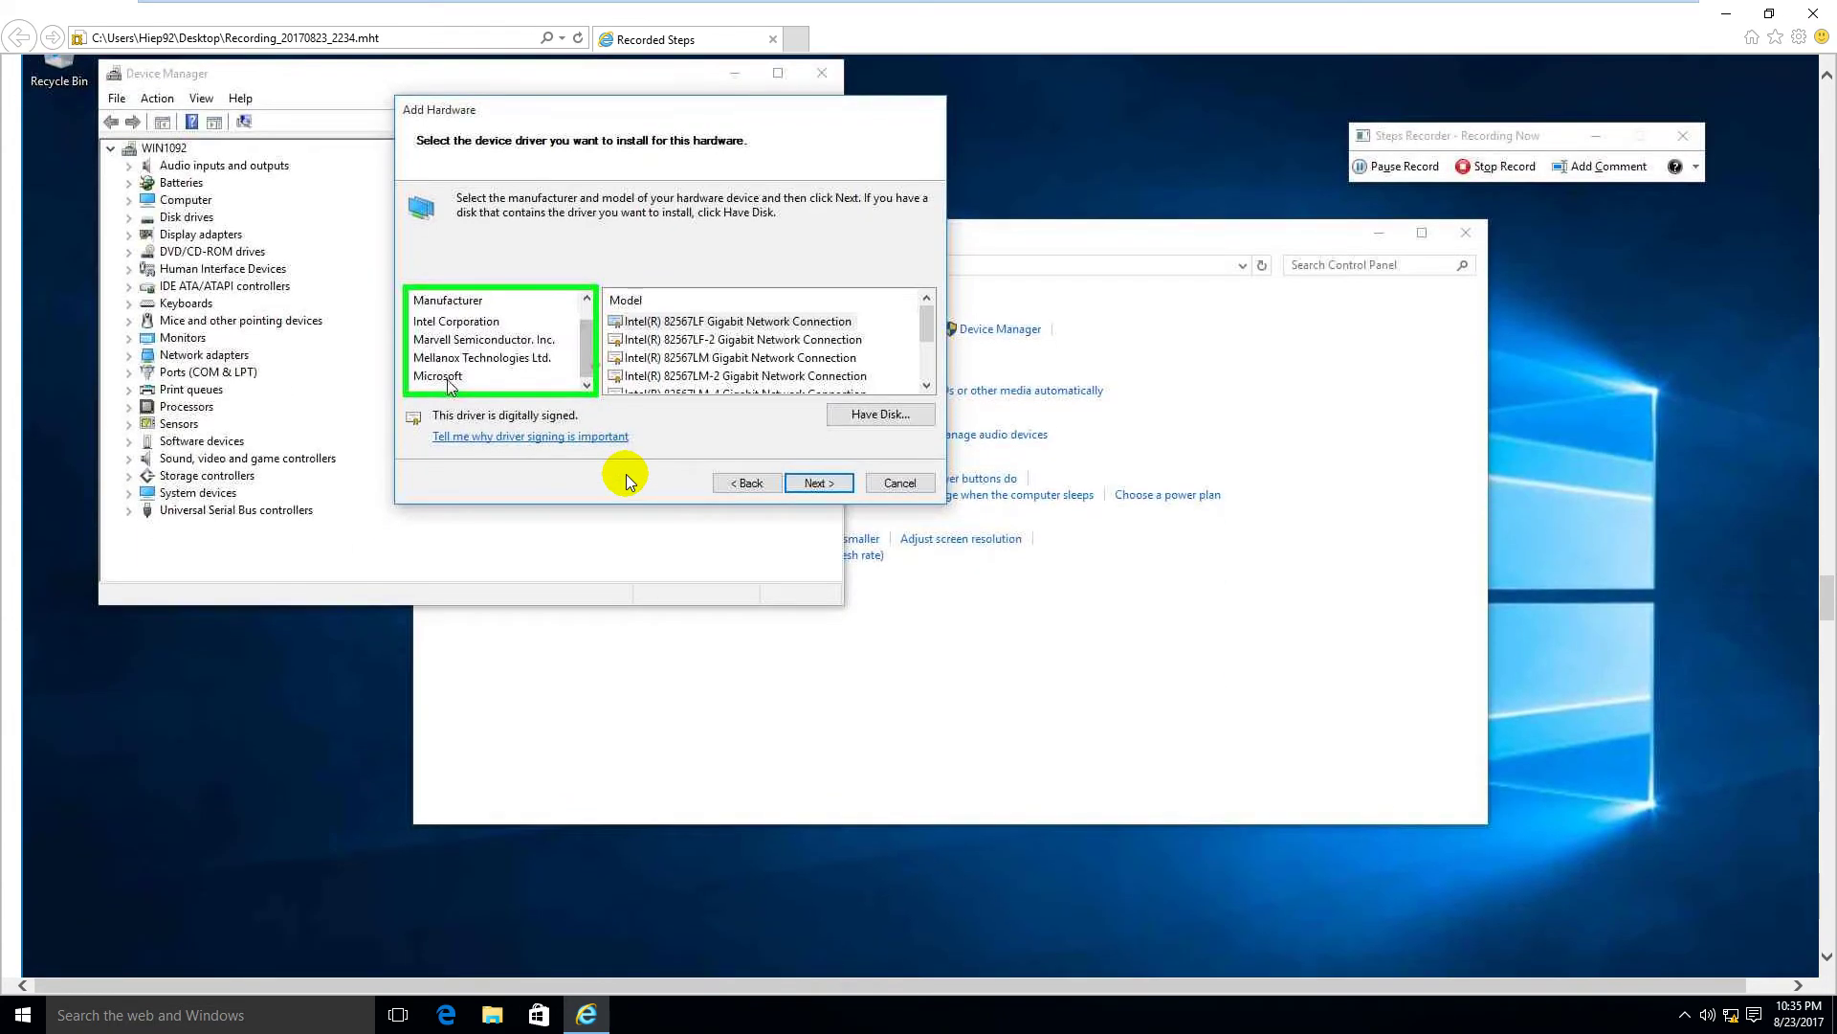
scroll(626, 474, "down", 3)
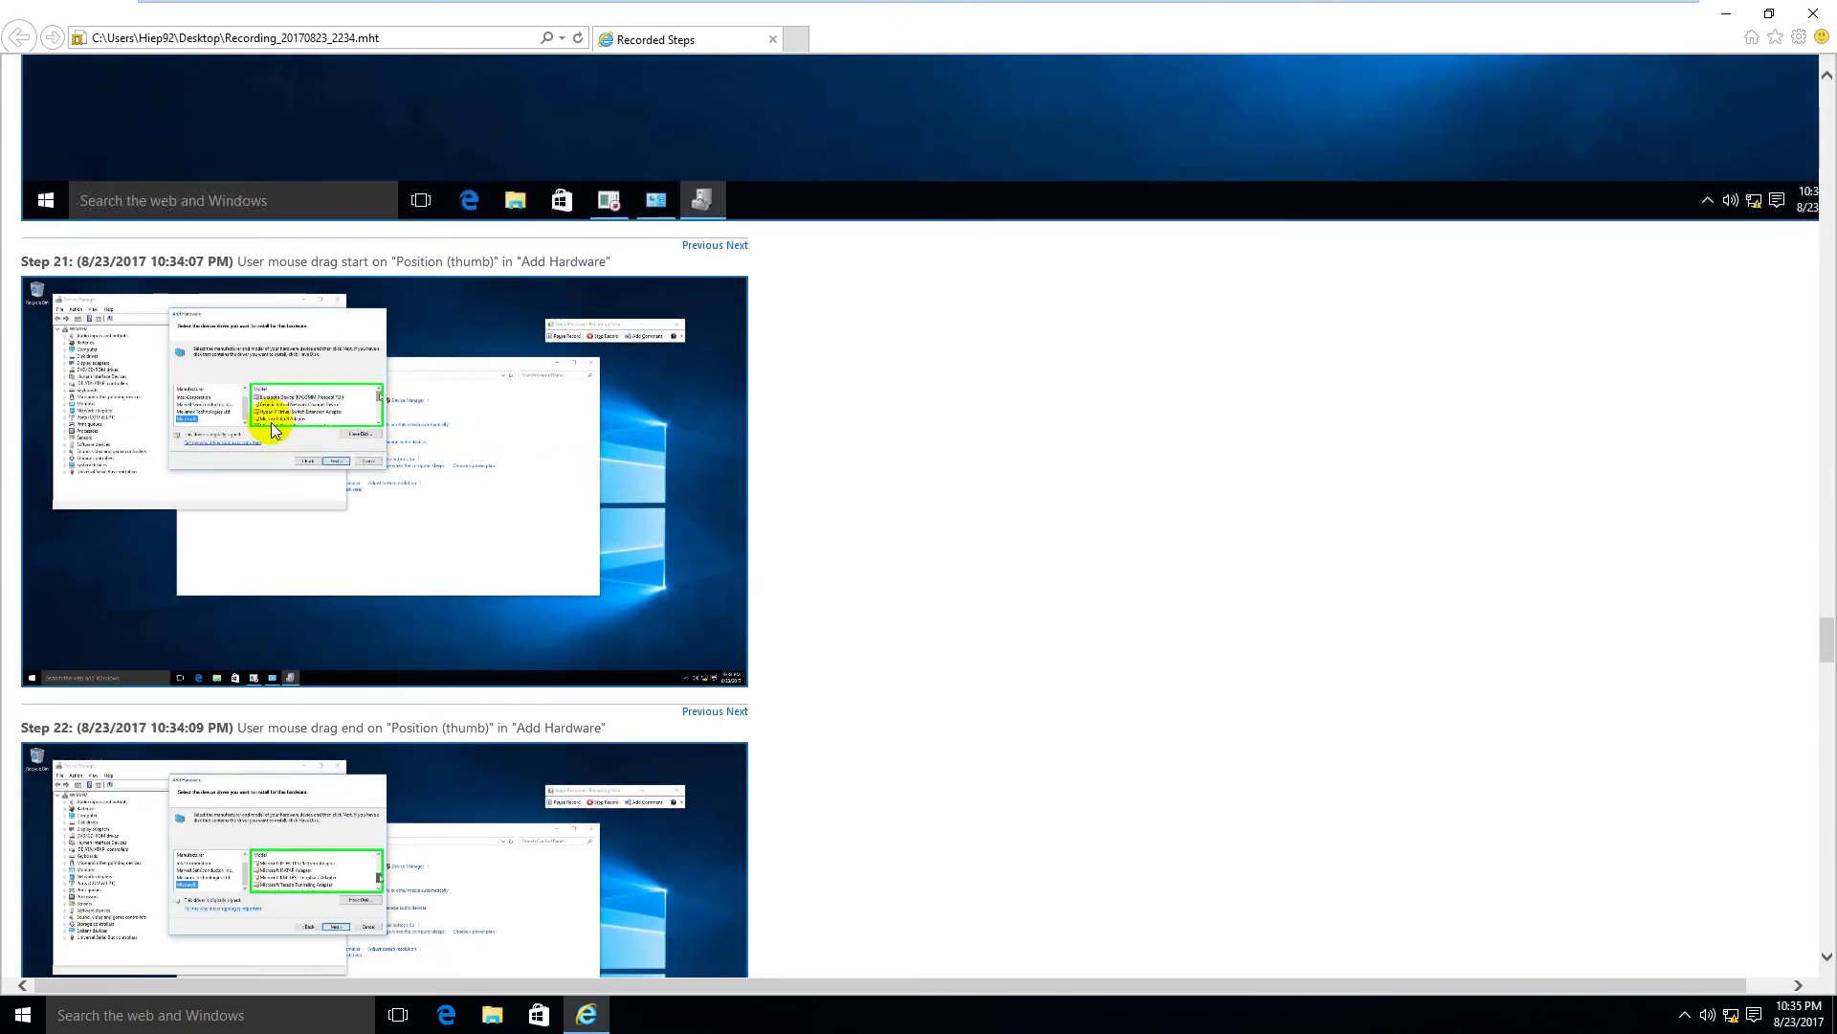
left_click(272, 422)
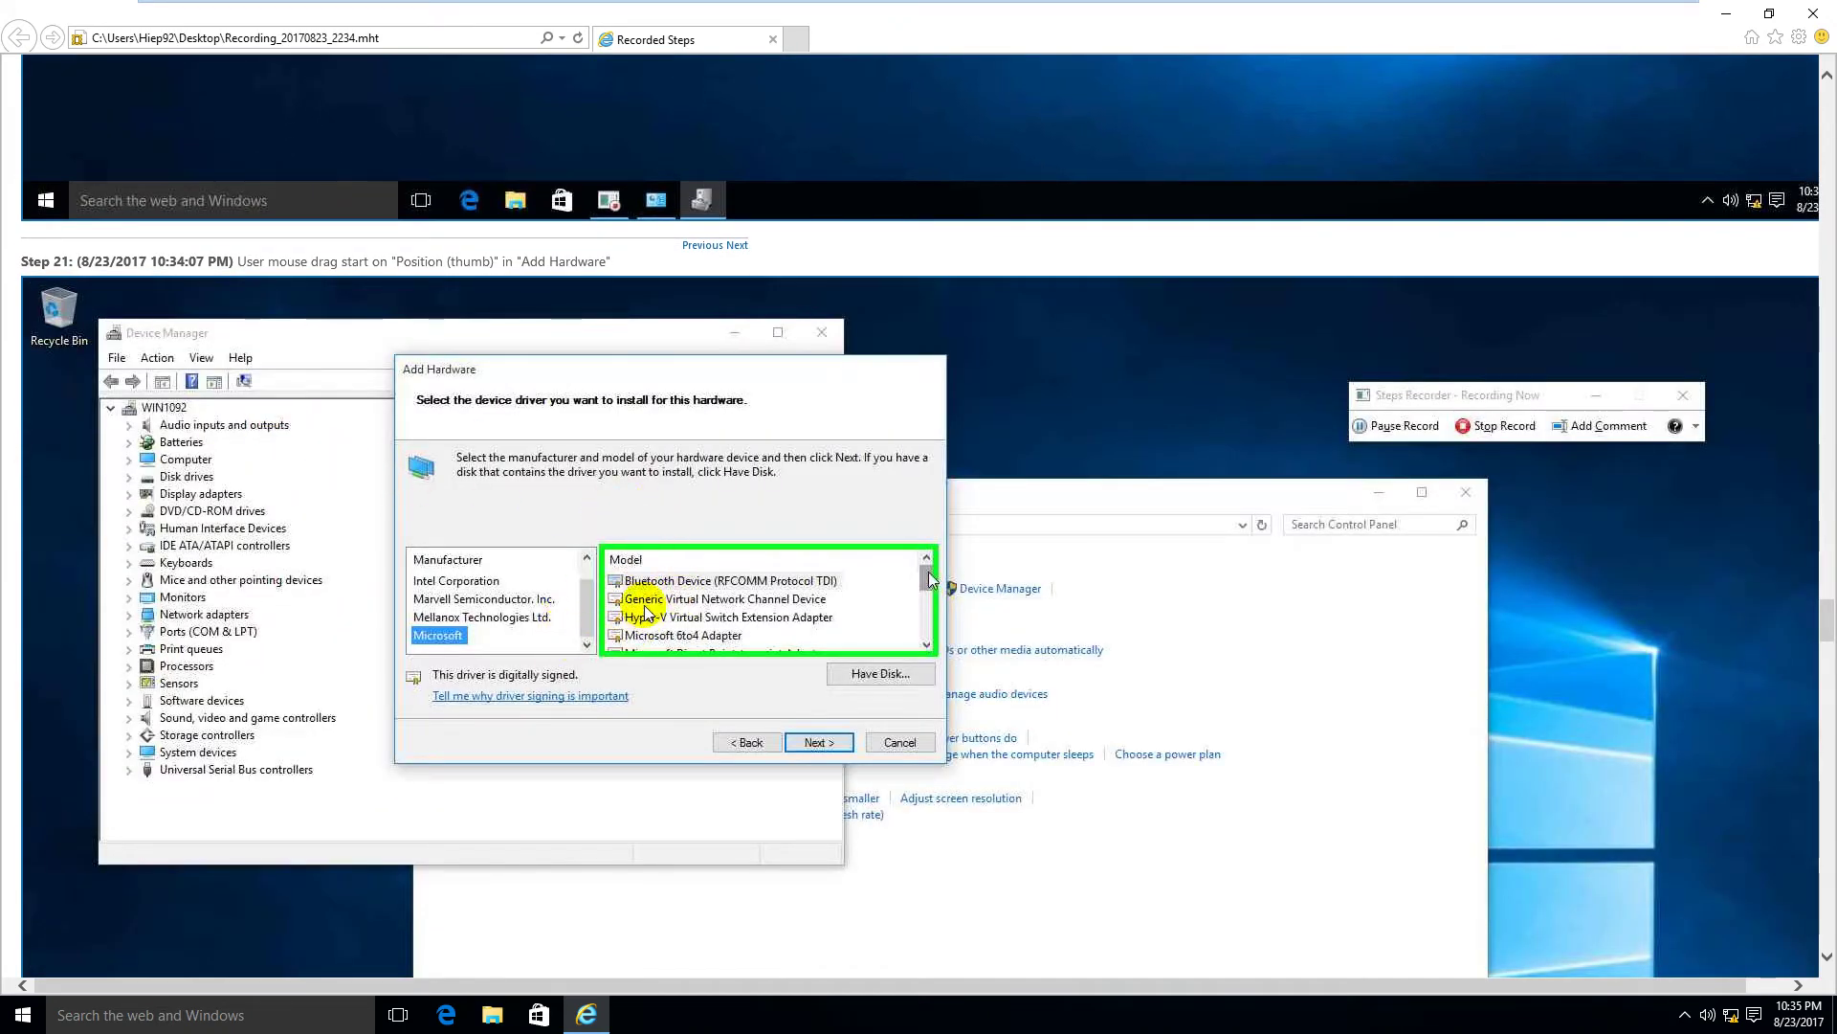
scroll(536, 564, "down", 10)
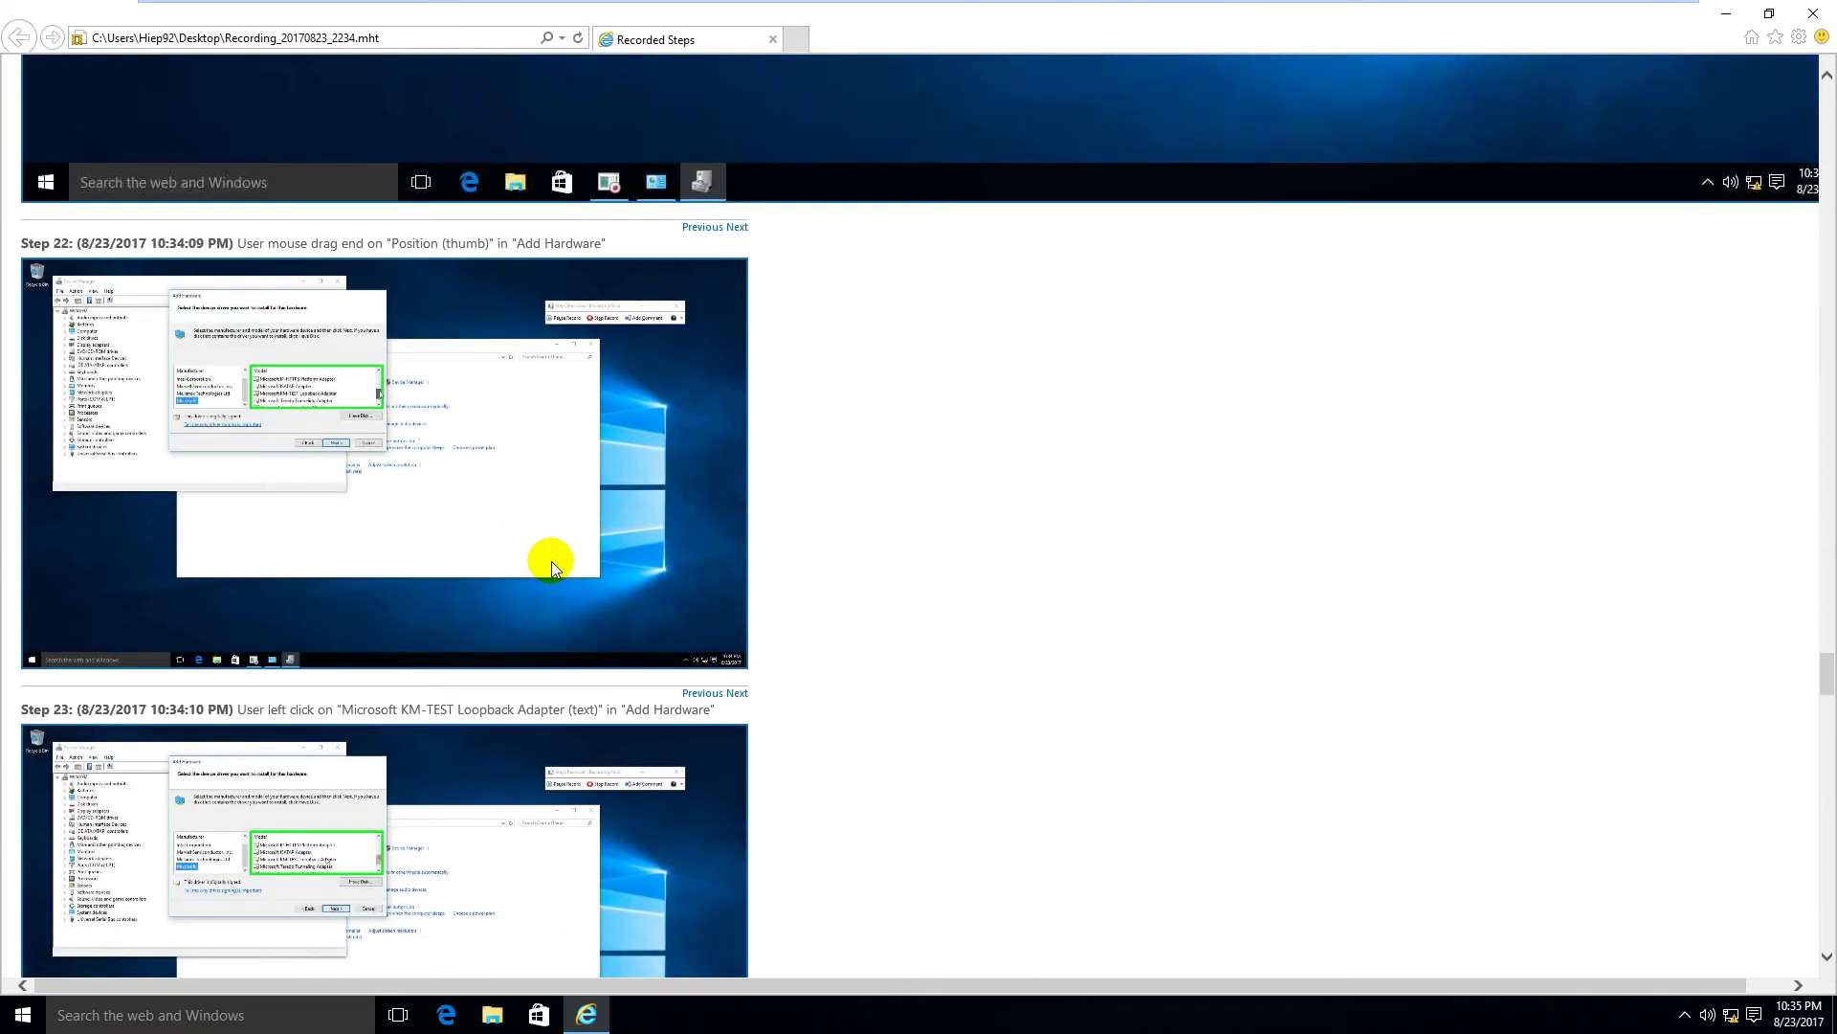
scroll(551, 561, "down", 7)
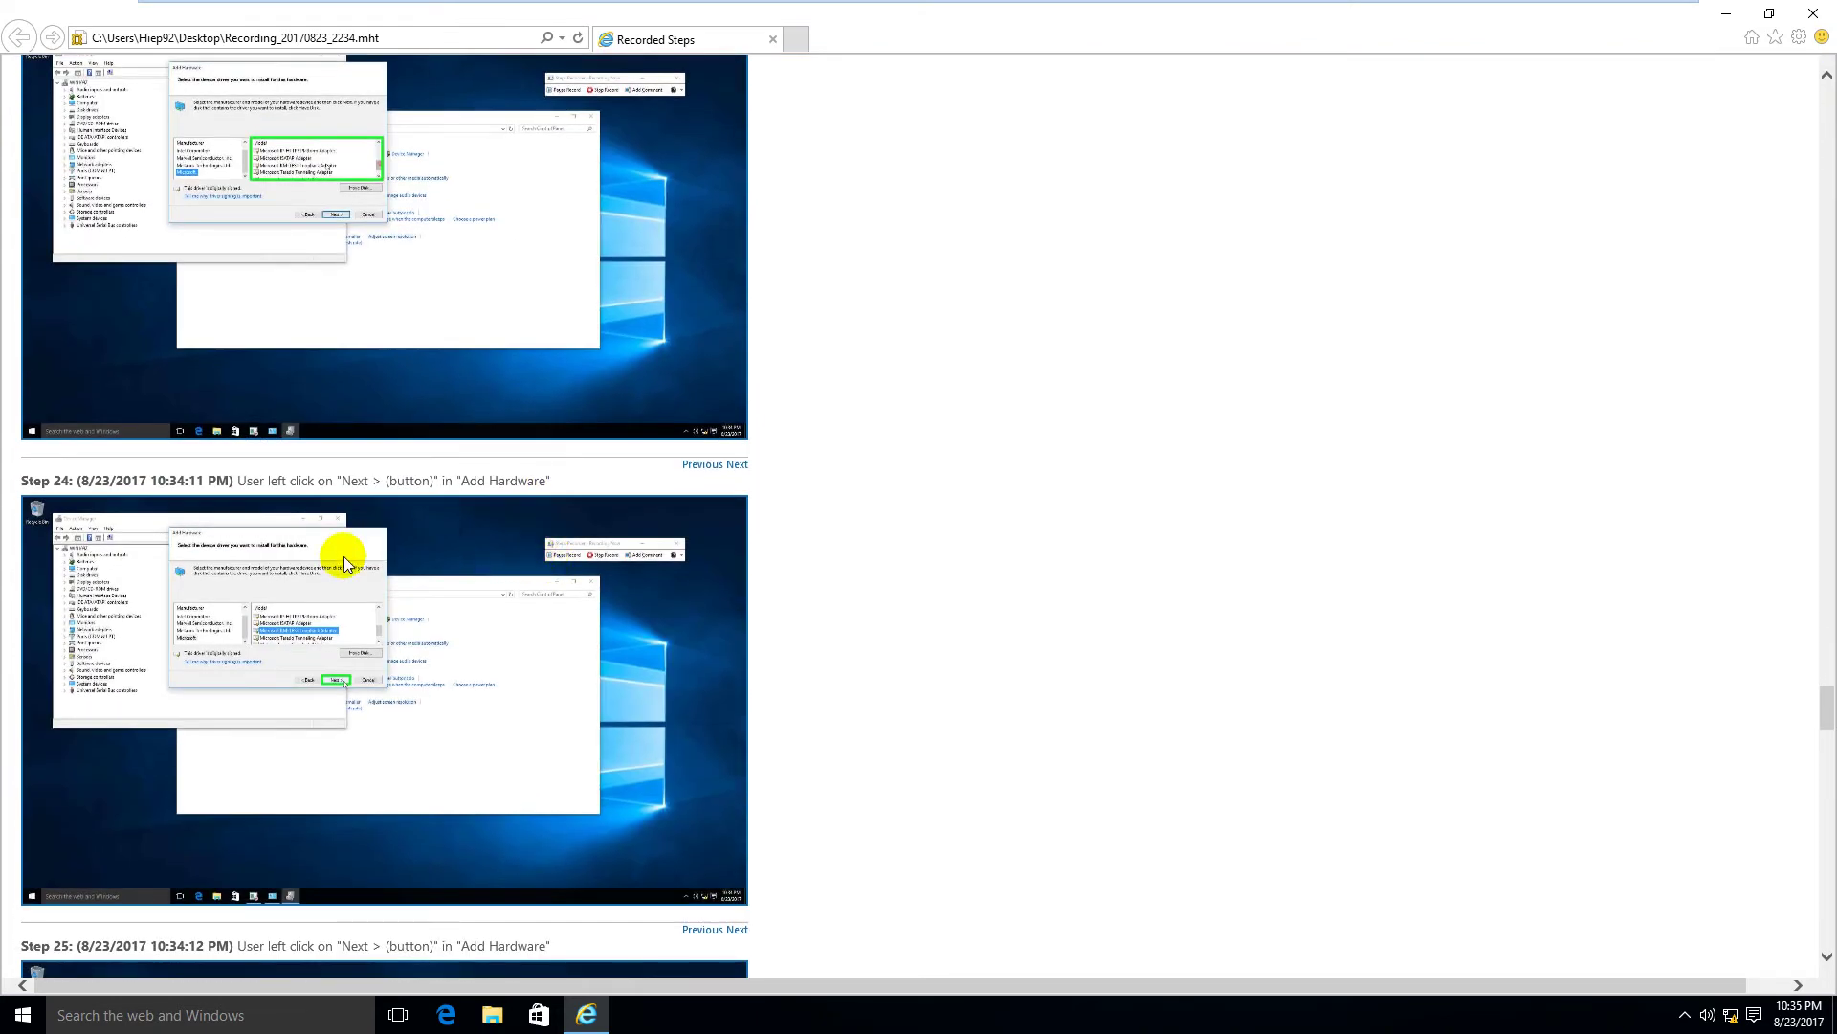
left_click(337, 560)
Step: Enlarge Step 26's screenshot, then scroll down to the Additional Details section
scroll(754, 446, "down", 5)
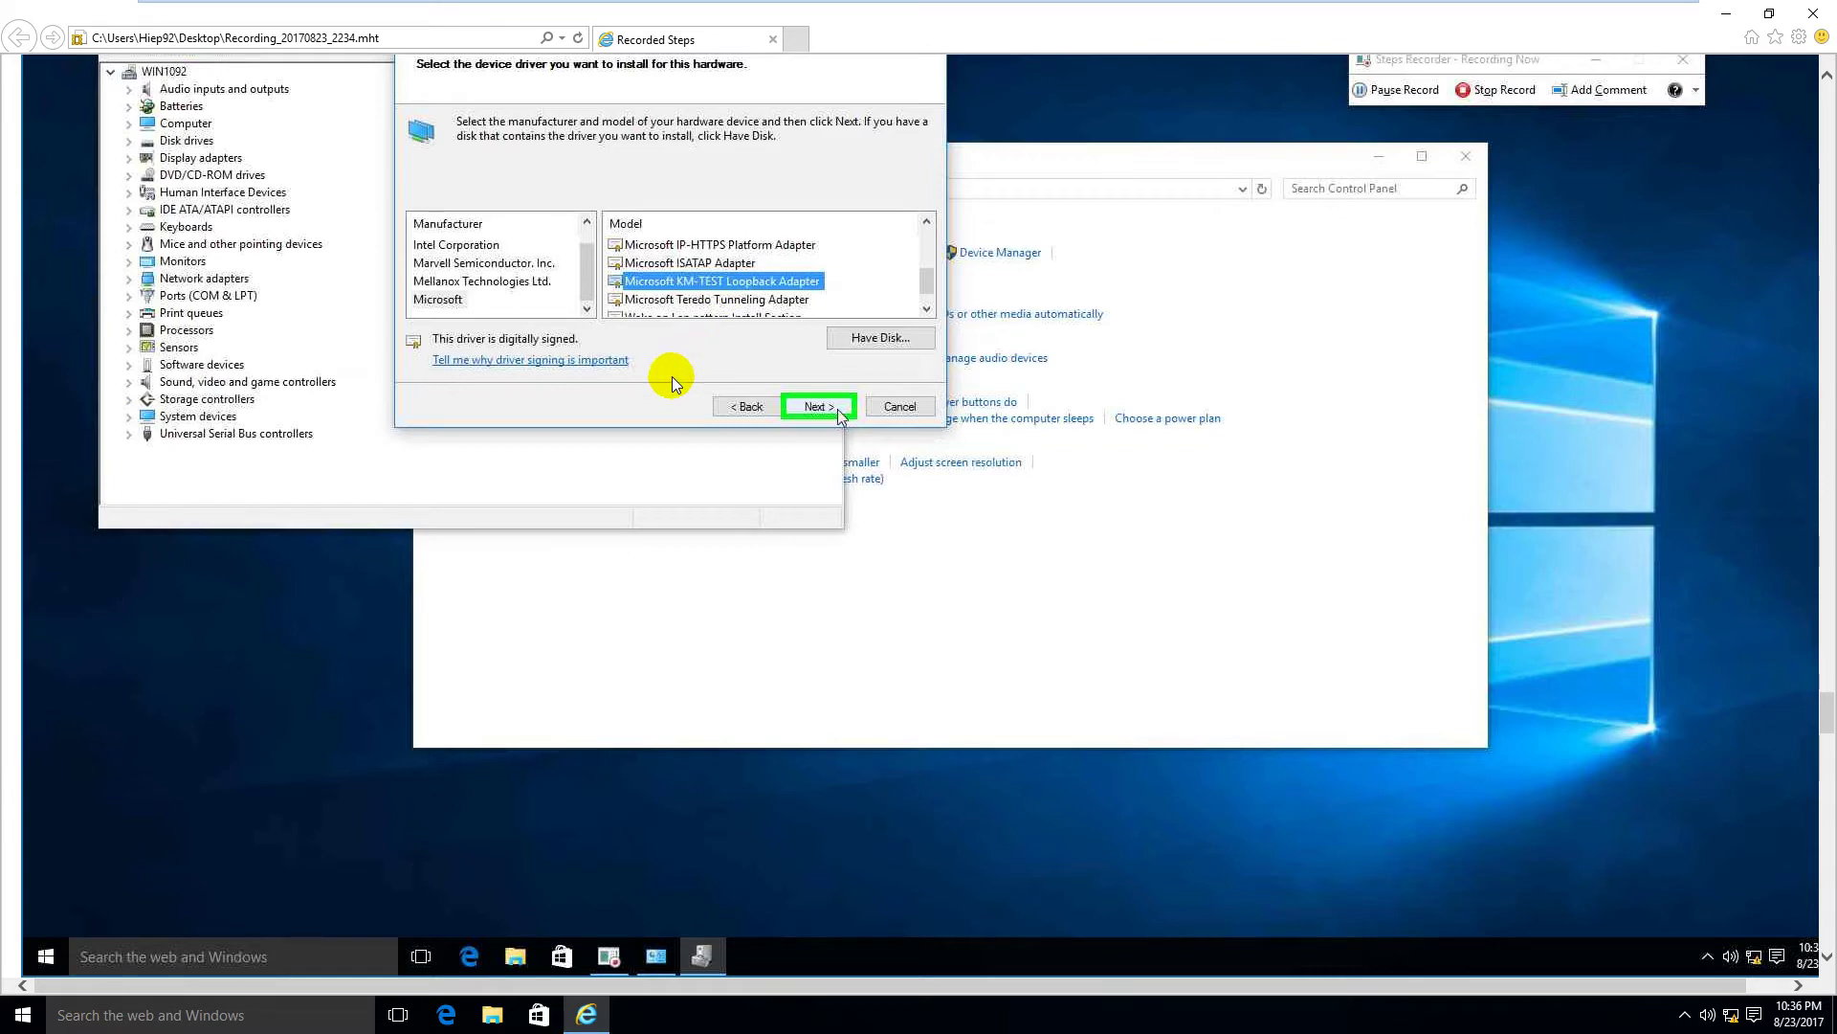
scroll(672, 376, "down", 8)
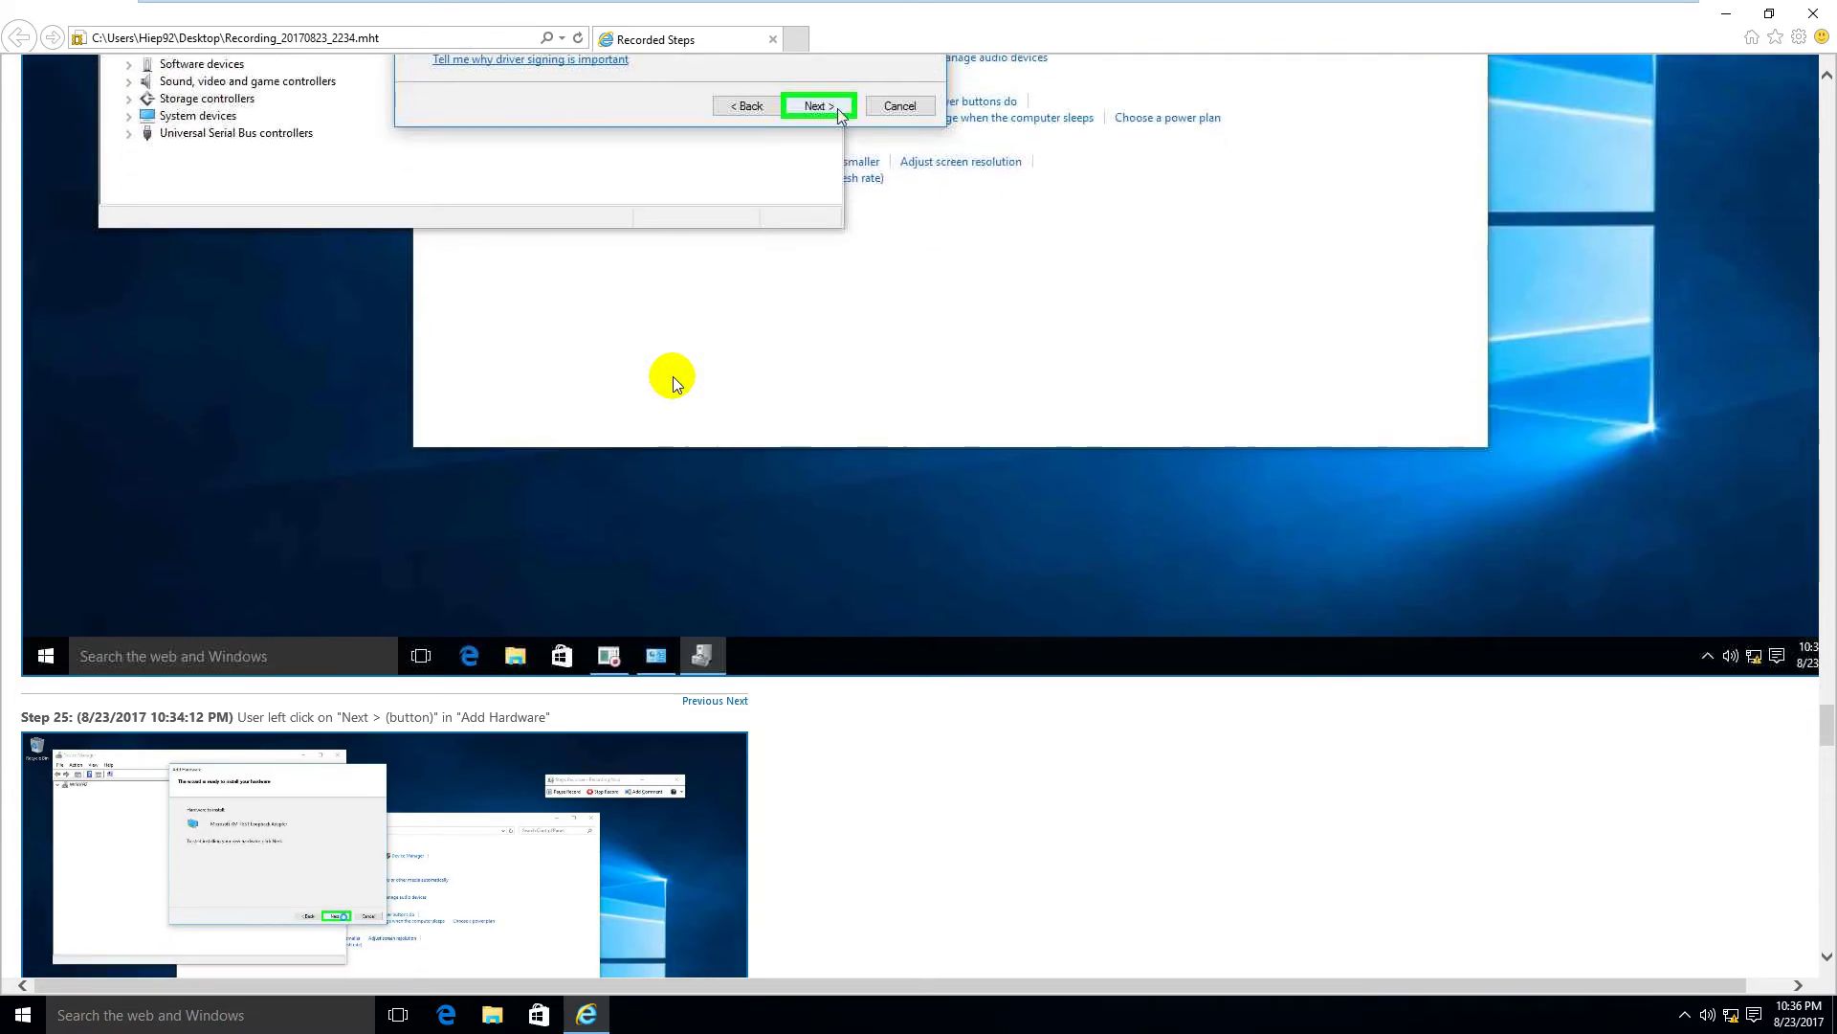
scroll(674, 376, "down", 3)
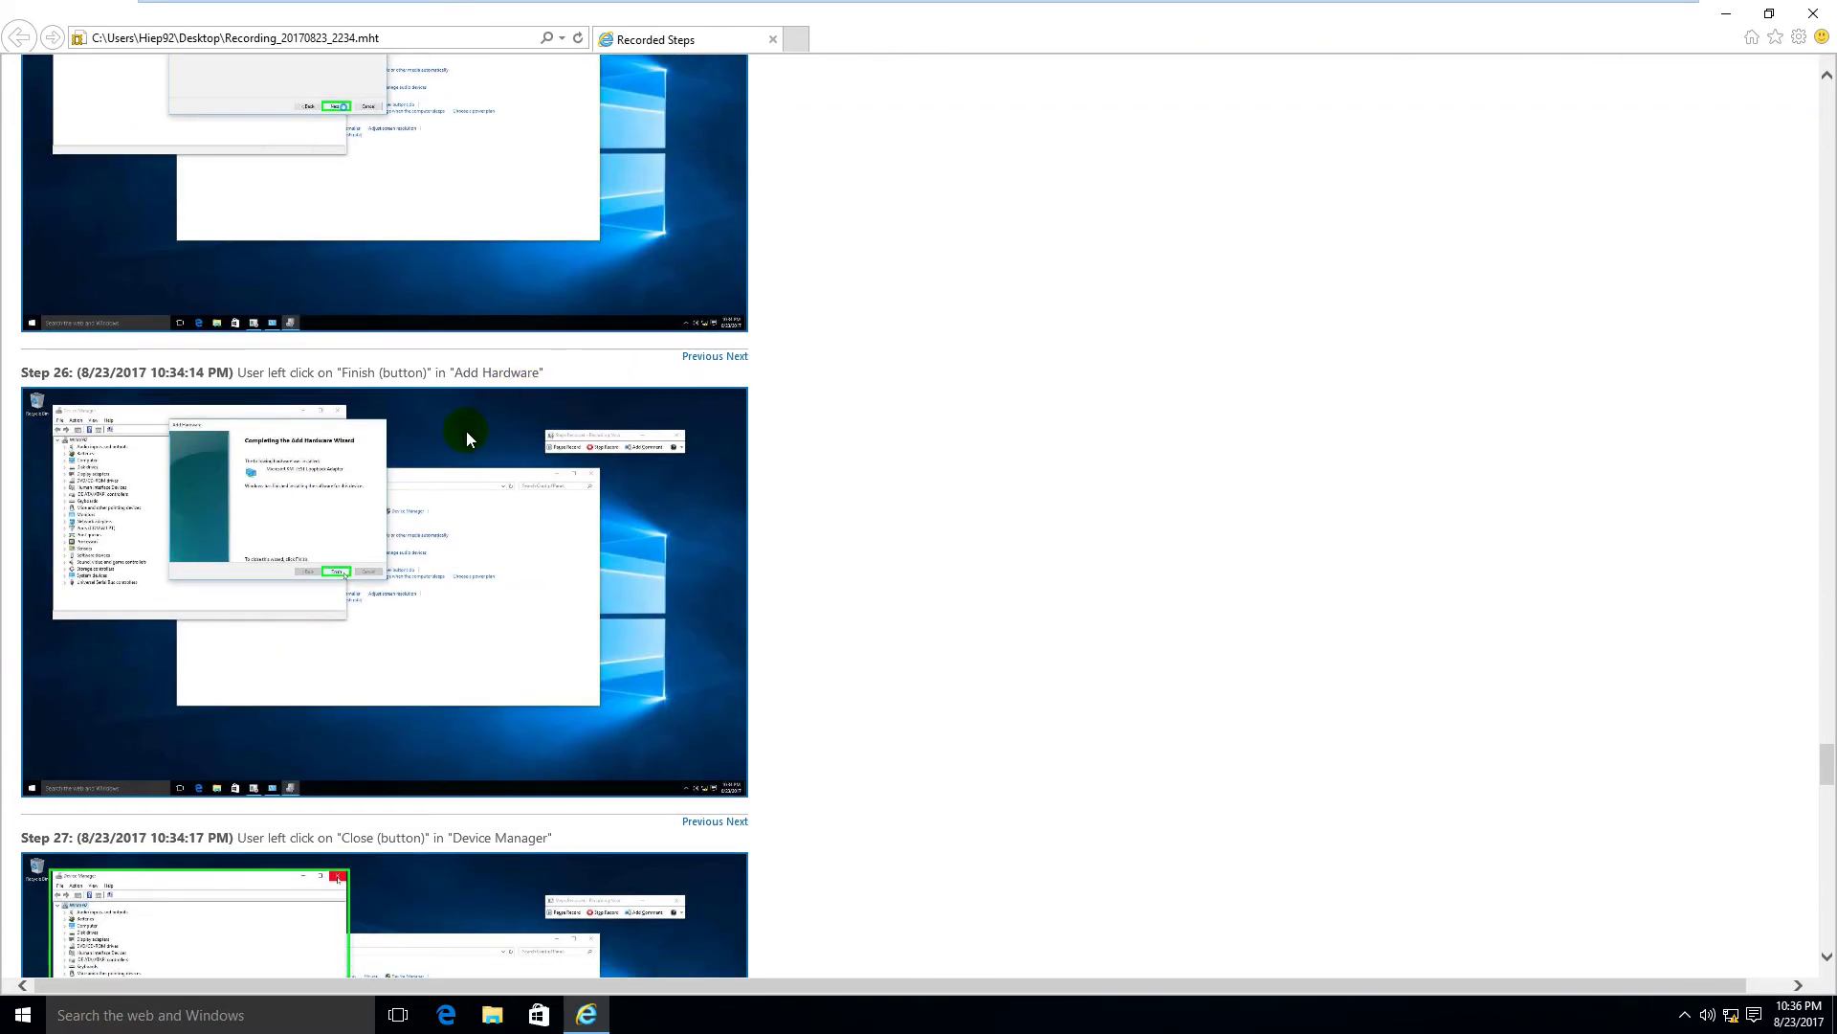
left_click(460, 459)
scroll(838, 427, "down", 4)
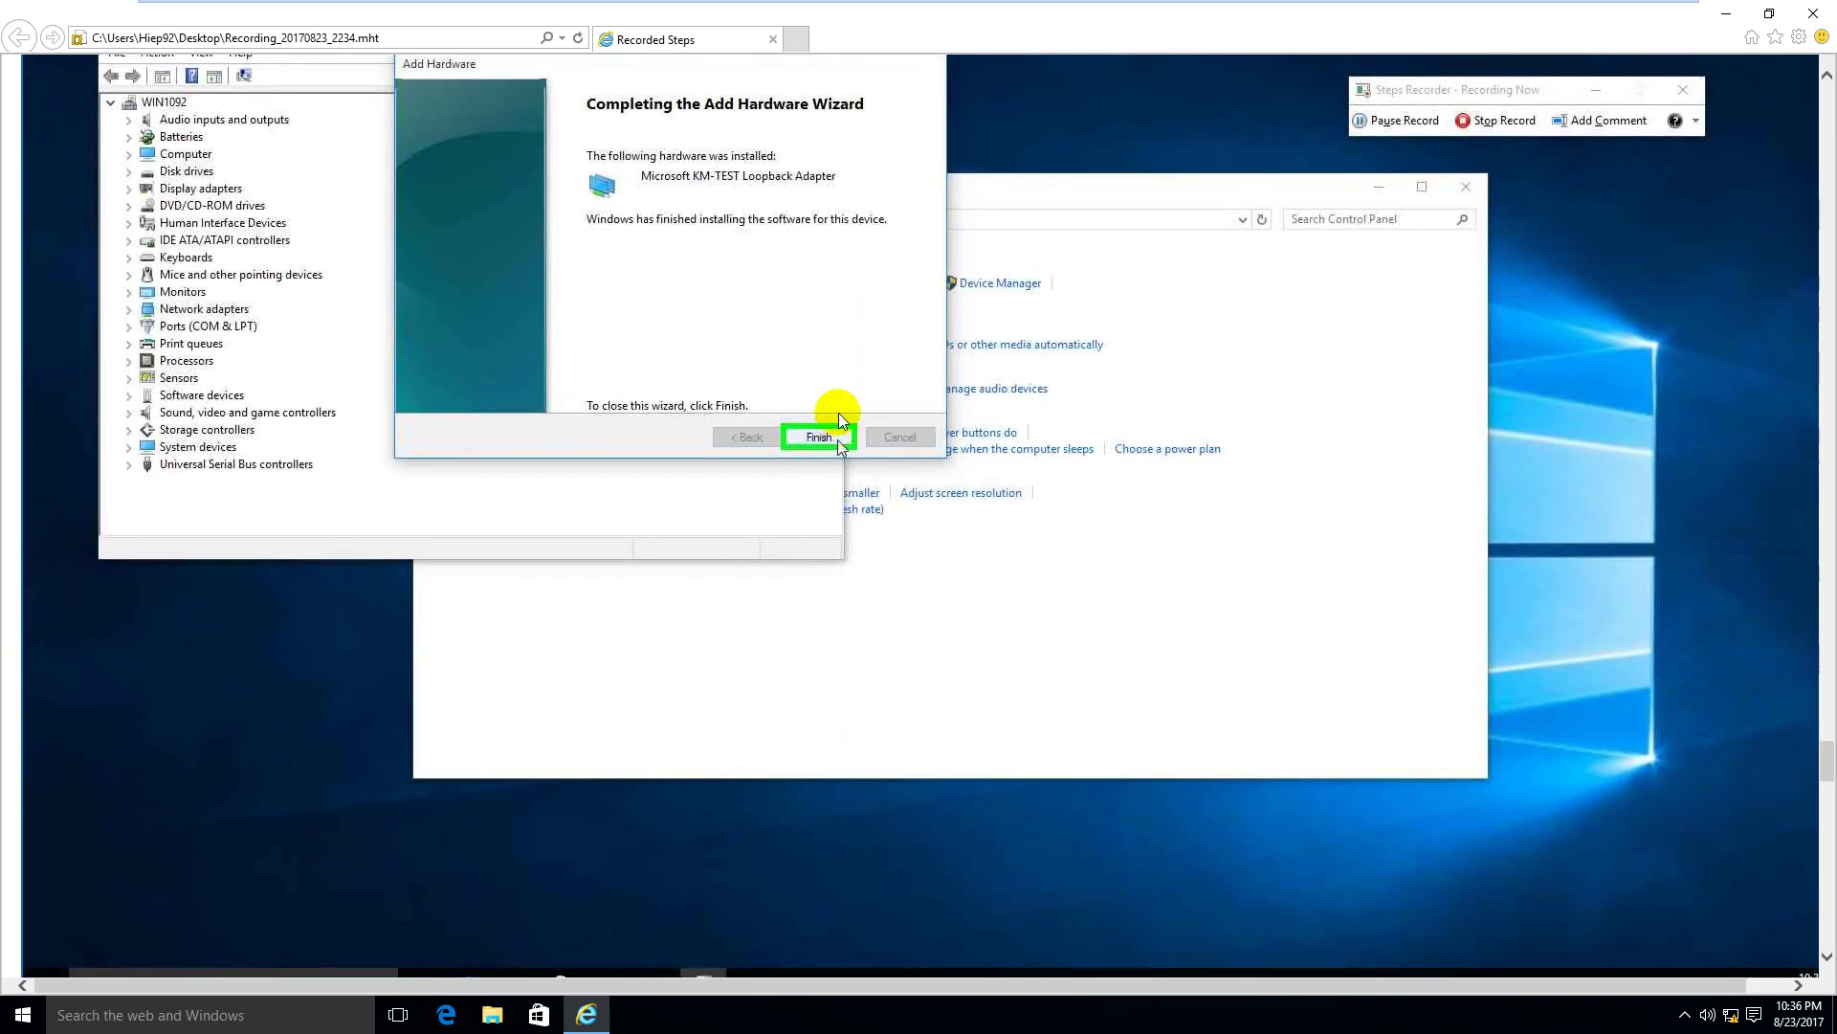
scroll(737, 496, "down", 15)
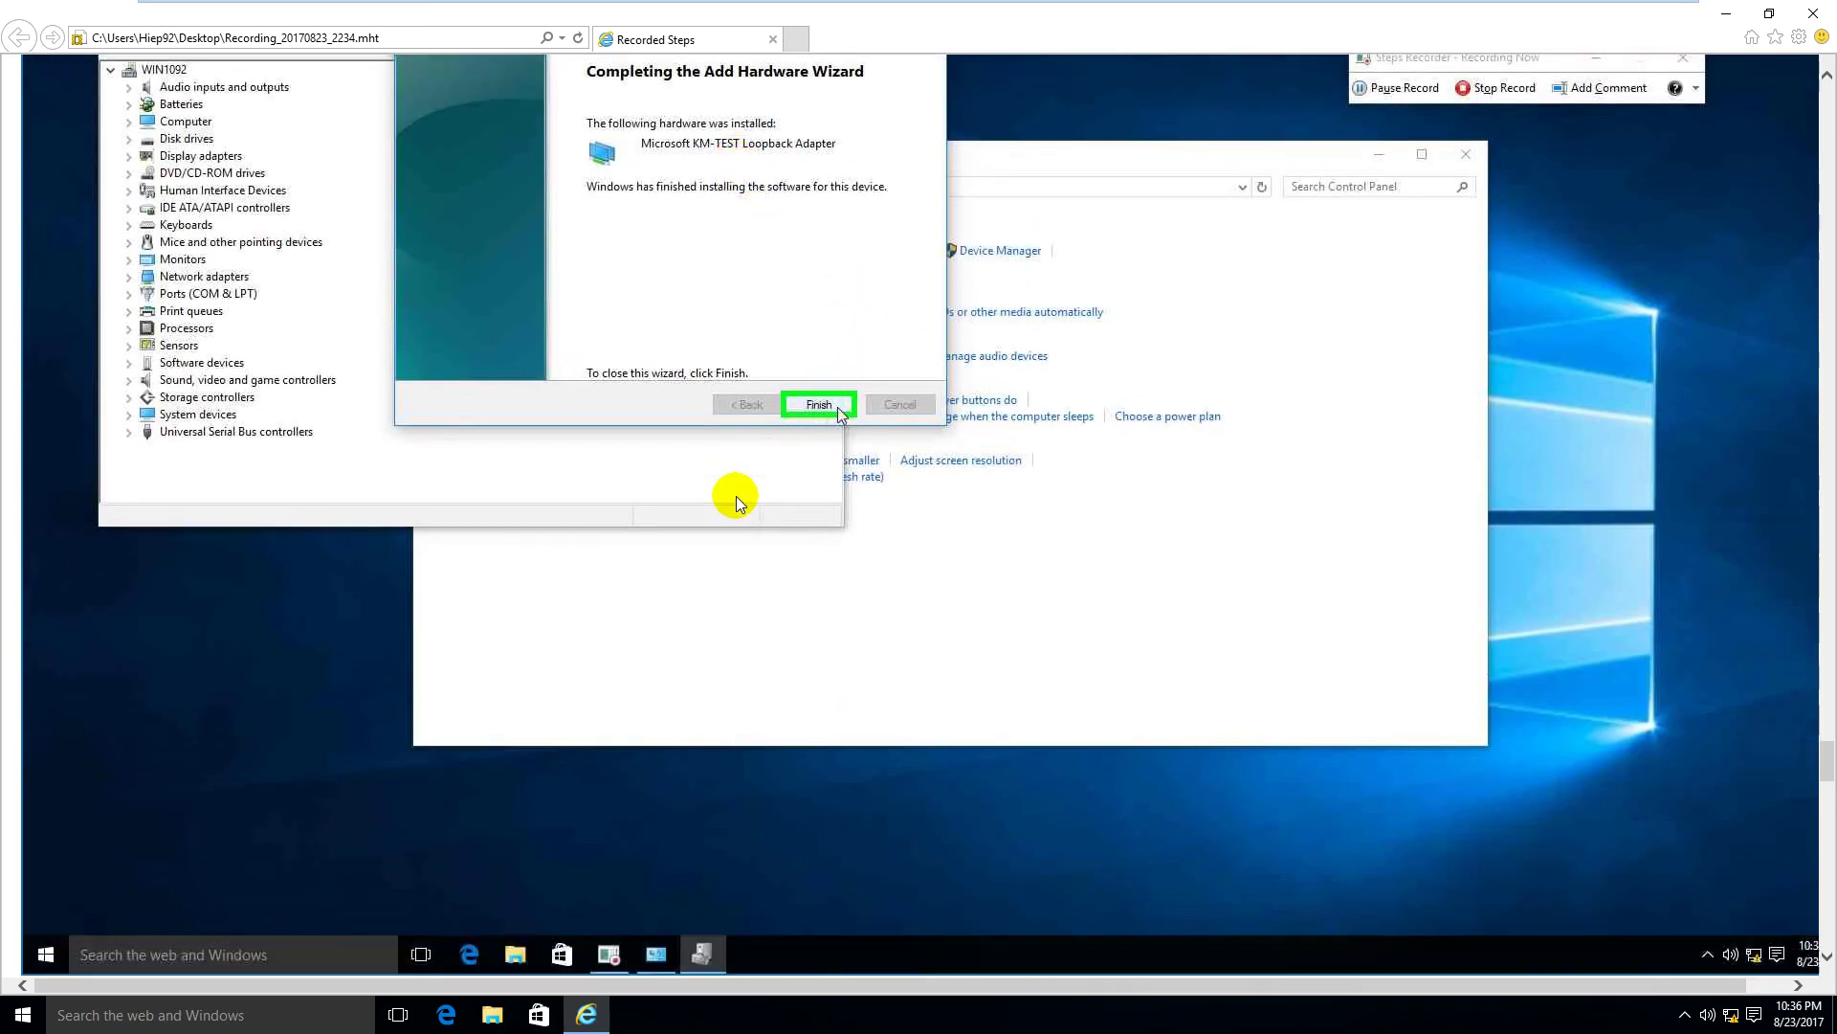
scroll(737, 491, "down", 15)
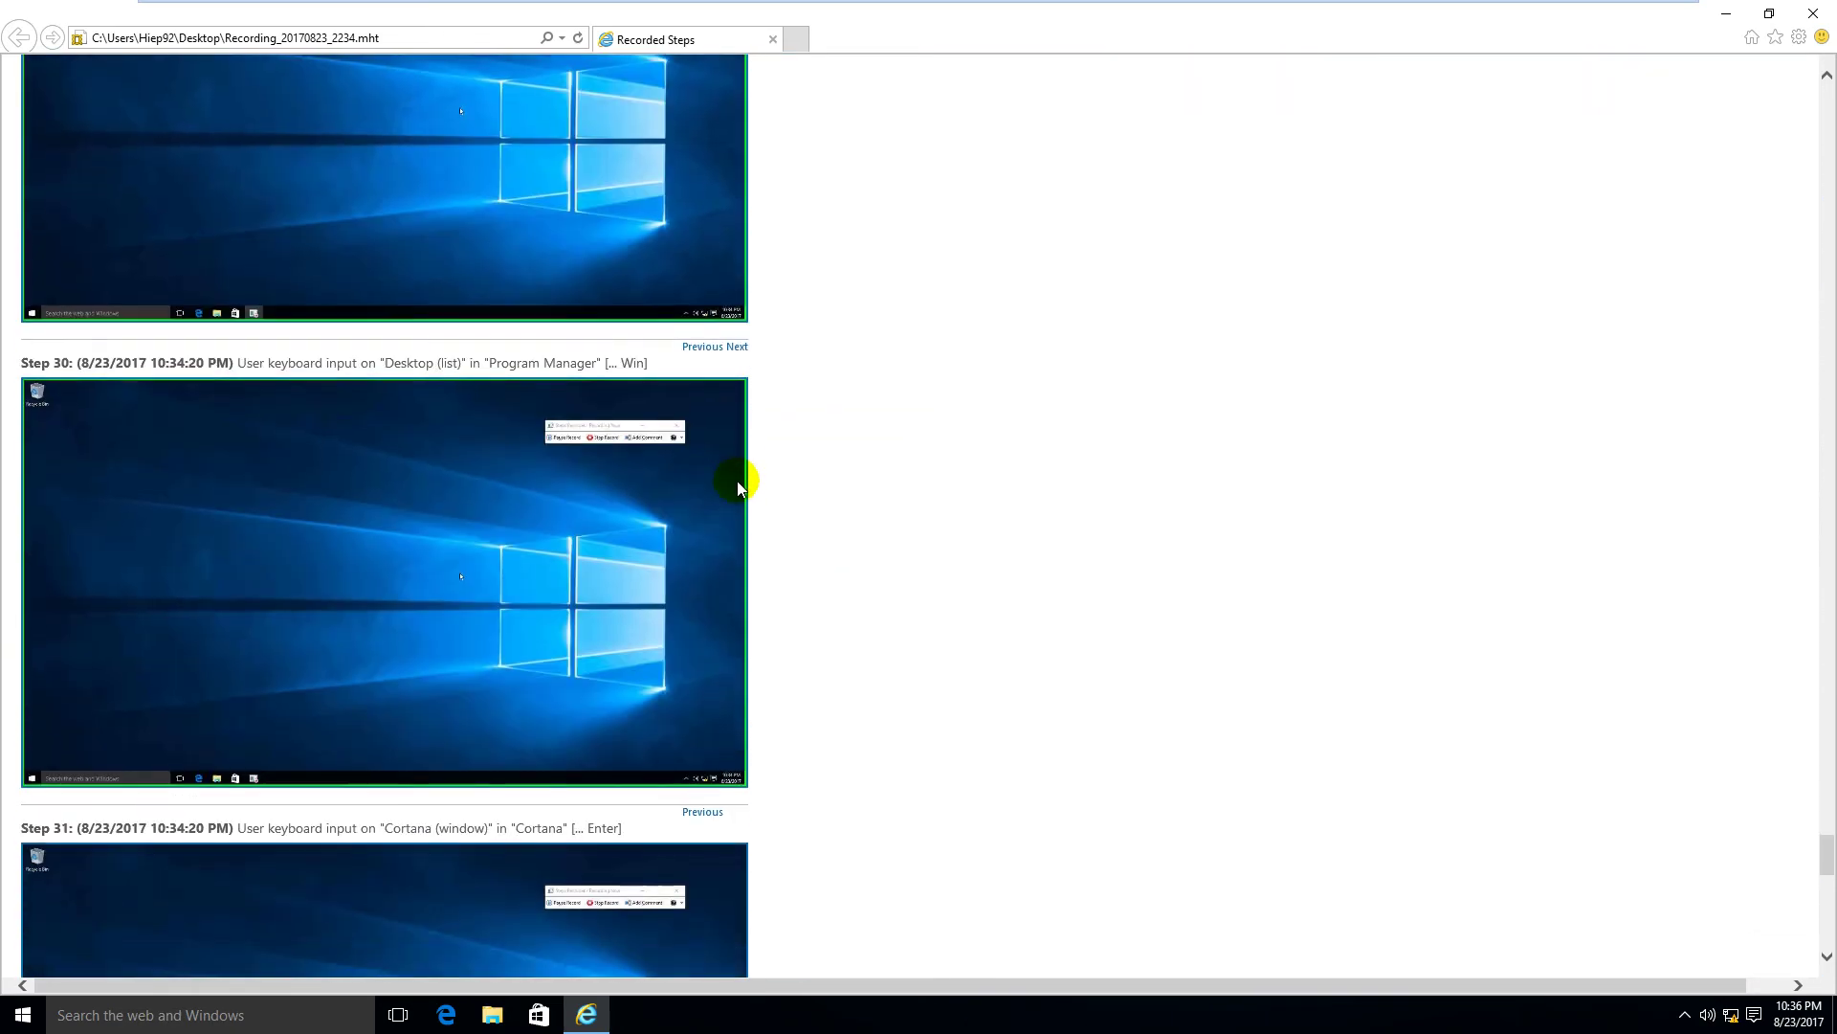
scroll(742, 484, "down", 4)
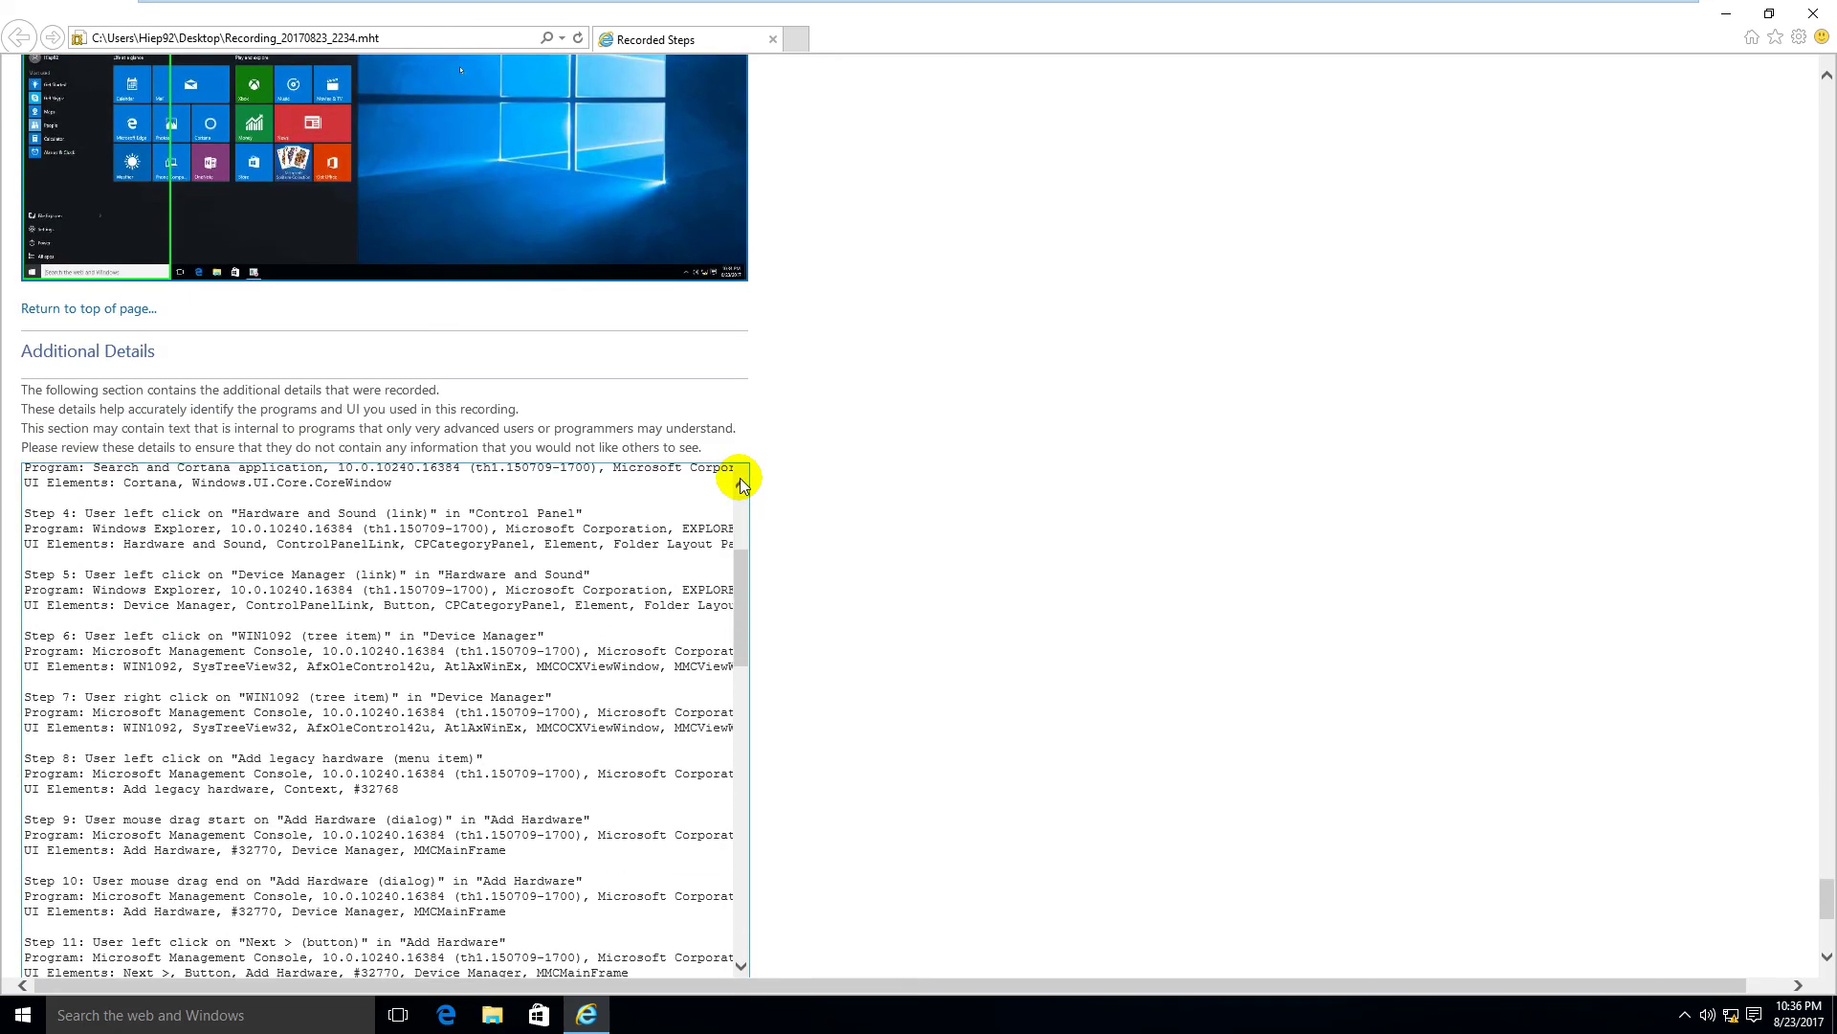
scroll(937, 474, "down", 3)
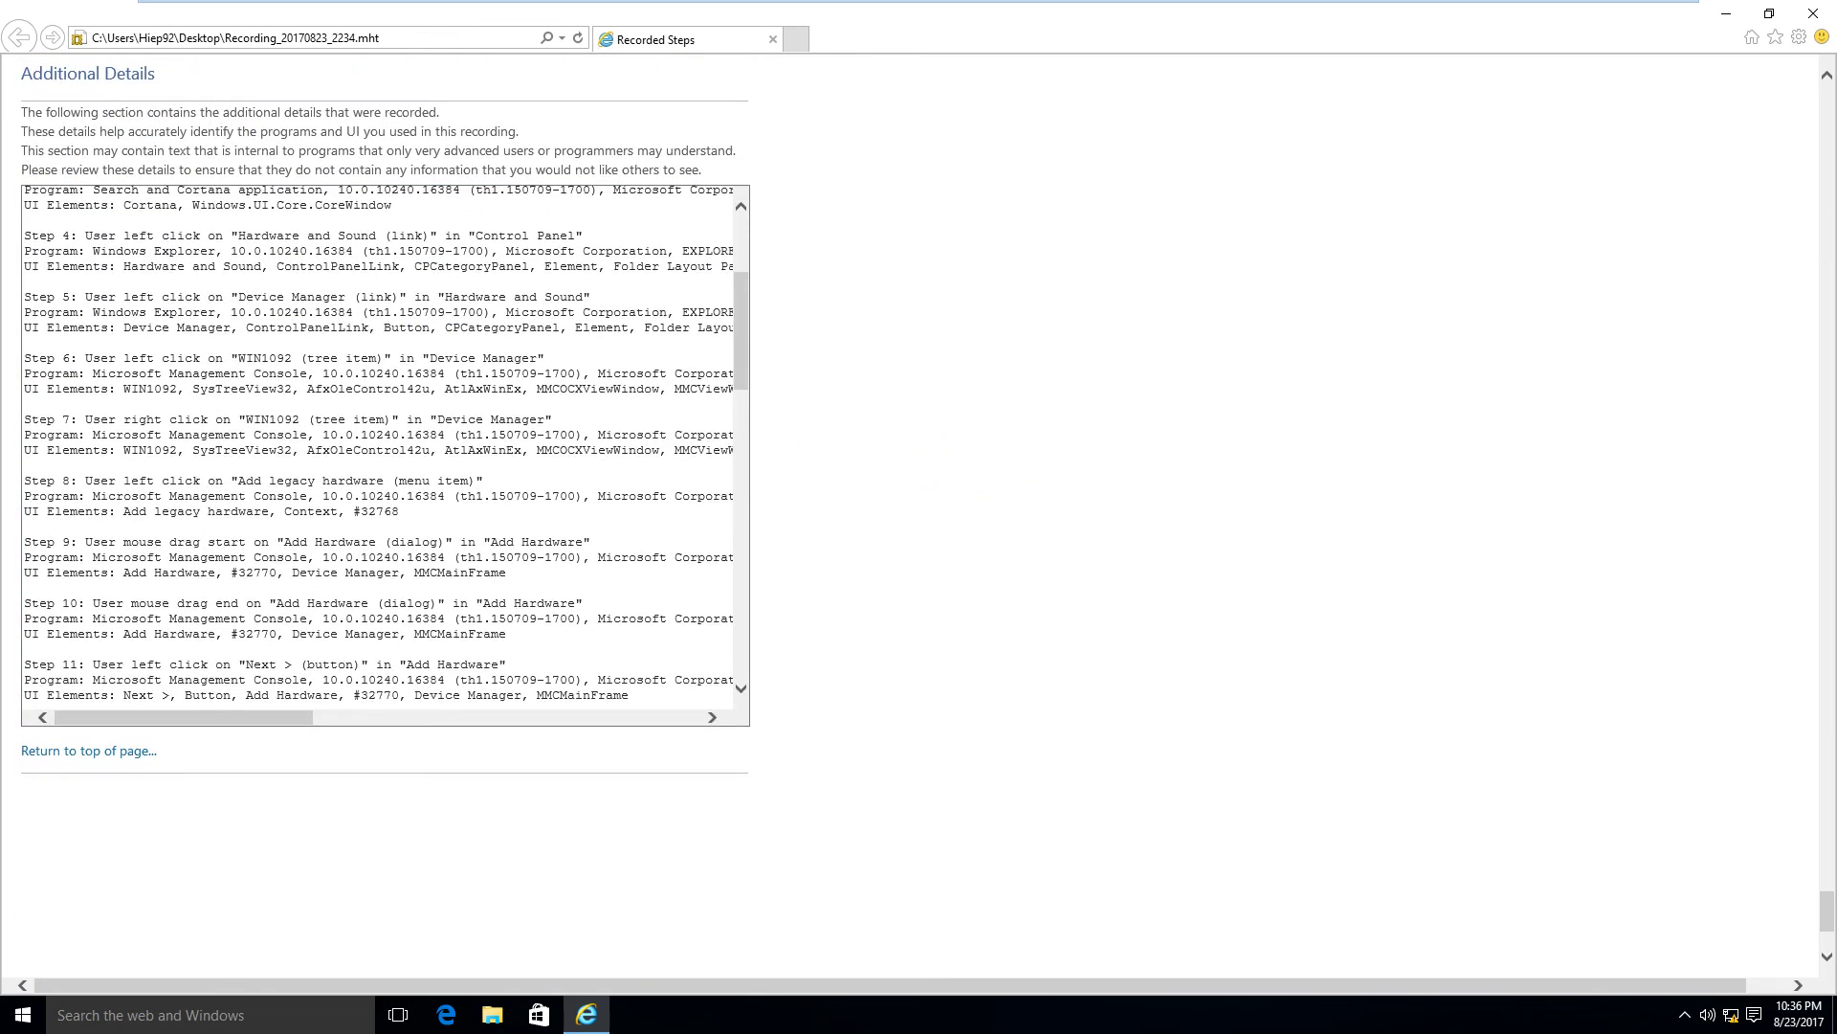